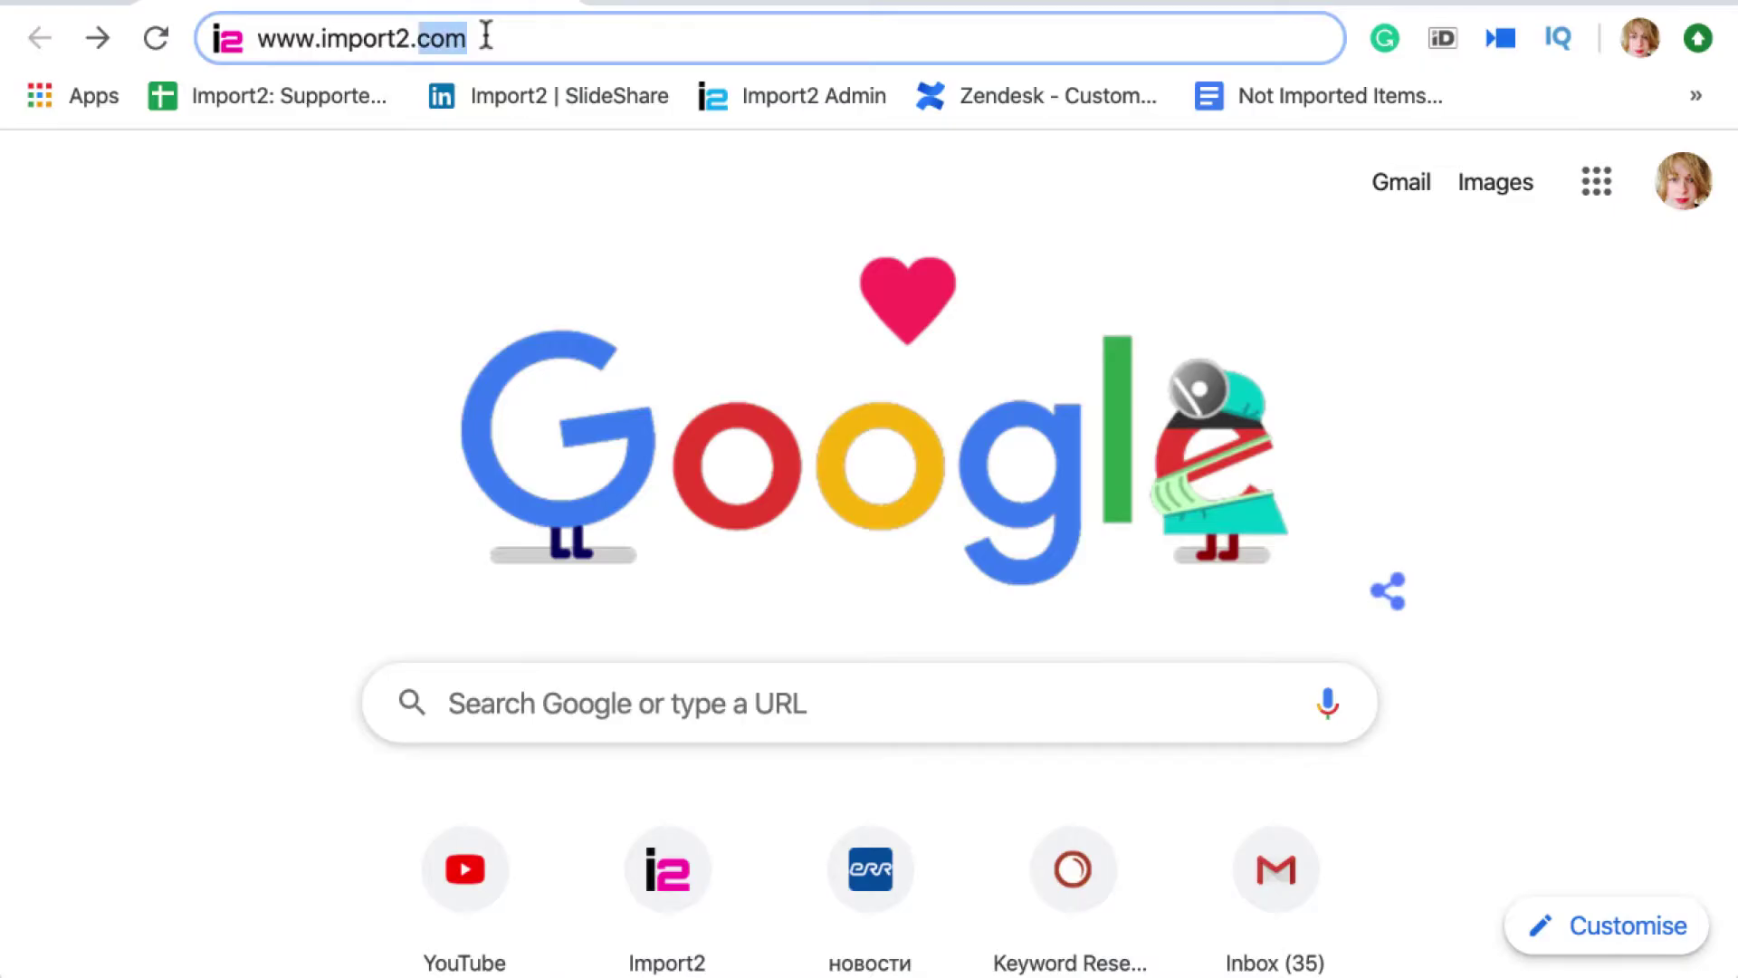
# - Go to import2.com and start a free trial by signing in with a Google account
pyautogui.click(486, 37)
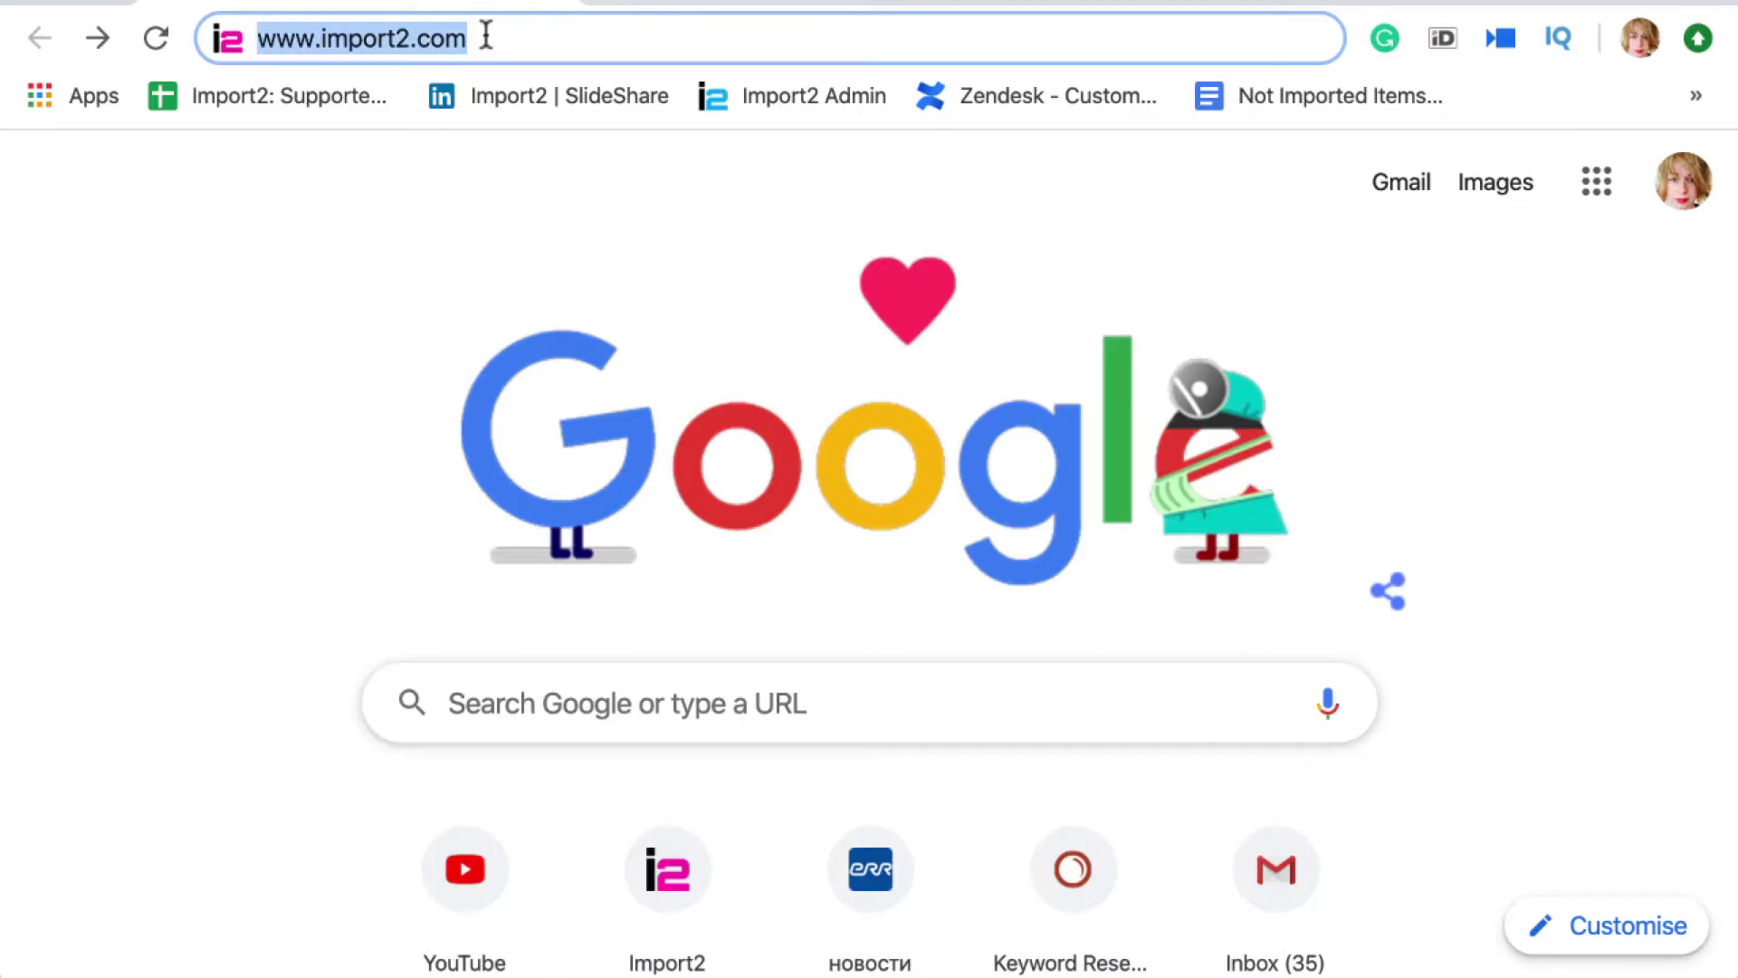
pyautogui.press('Return')
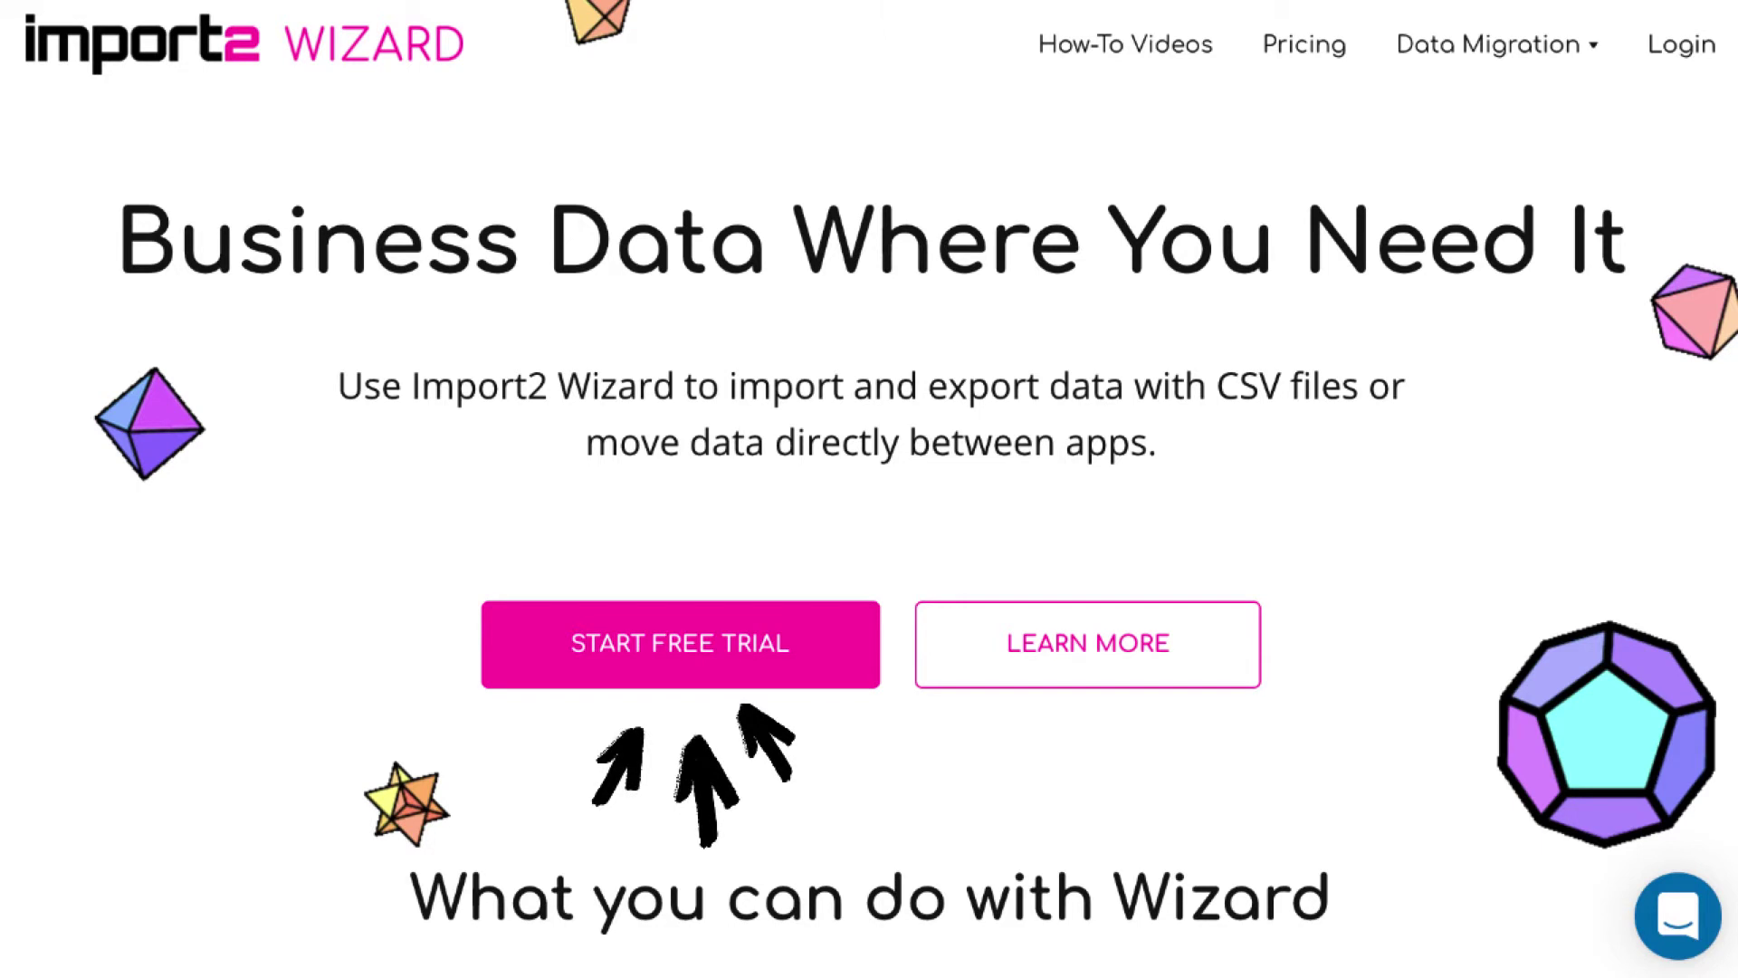
pyautogui.click(694, 652)
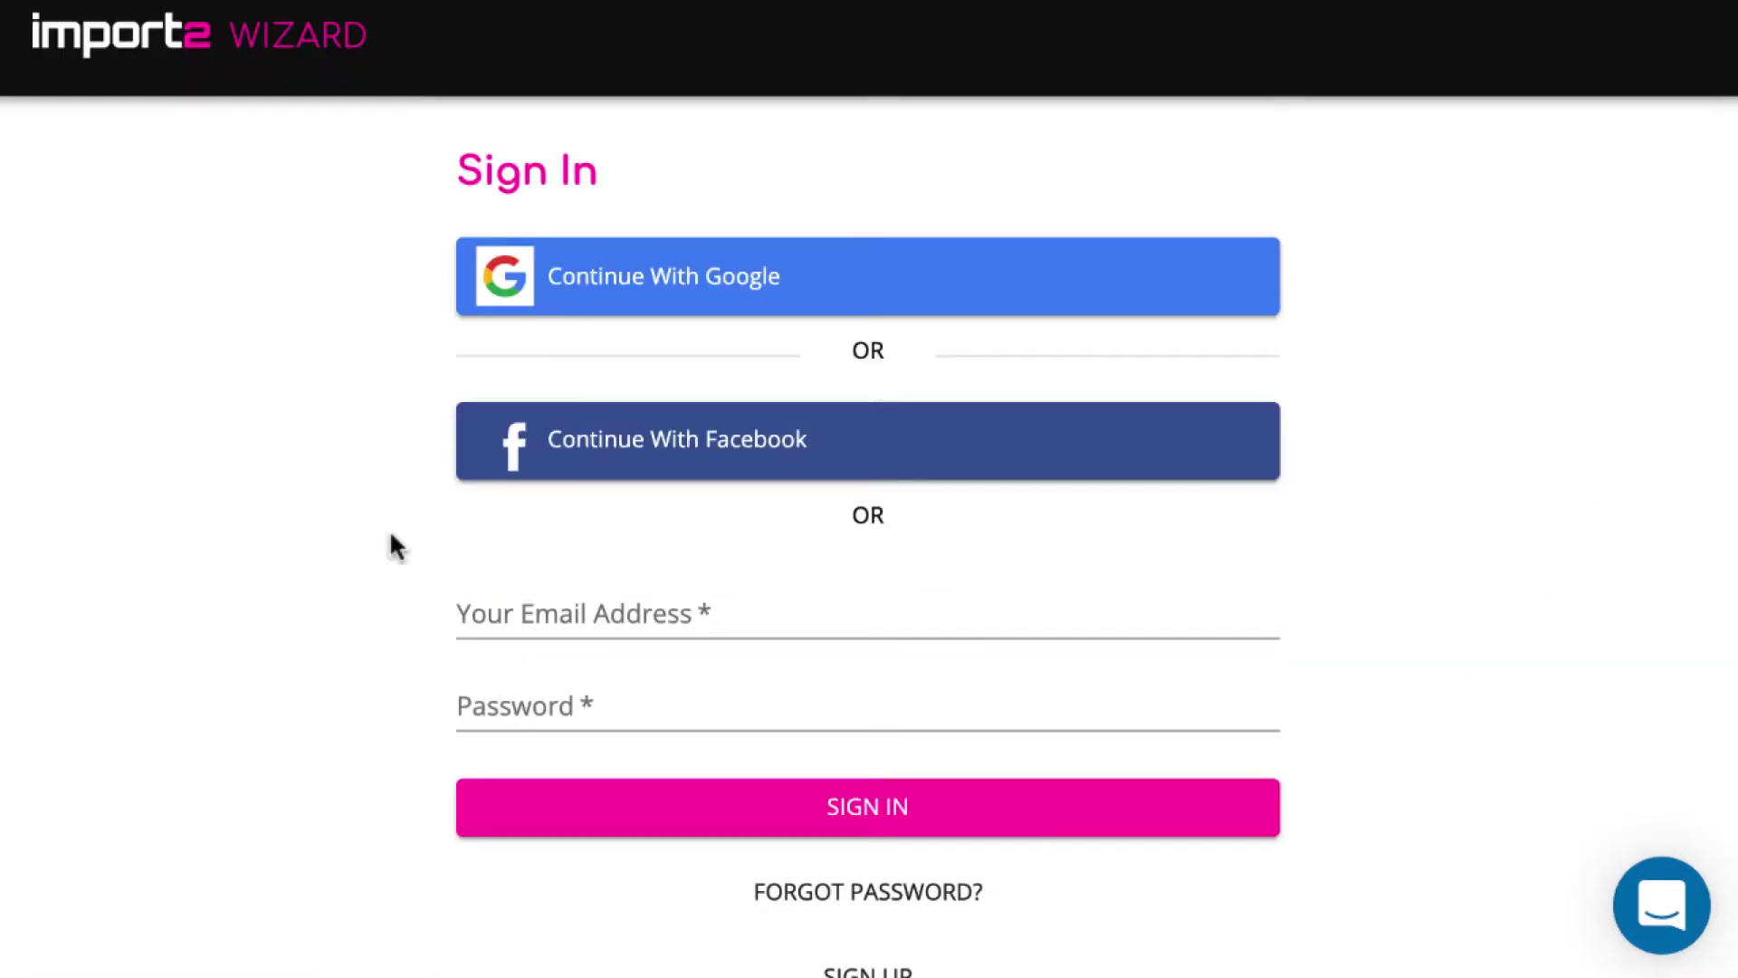
pyautogui.click(589, 288)
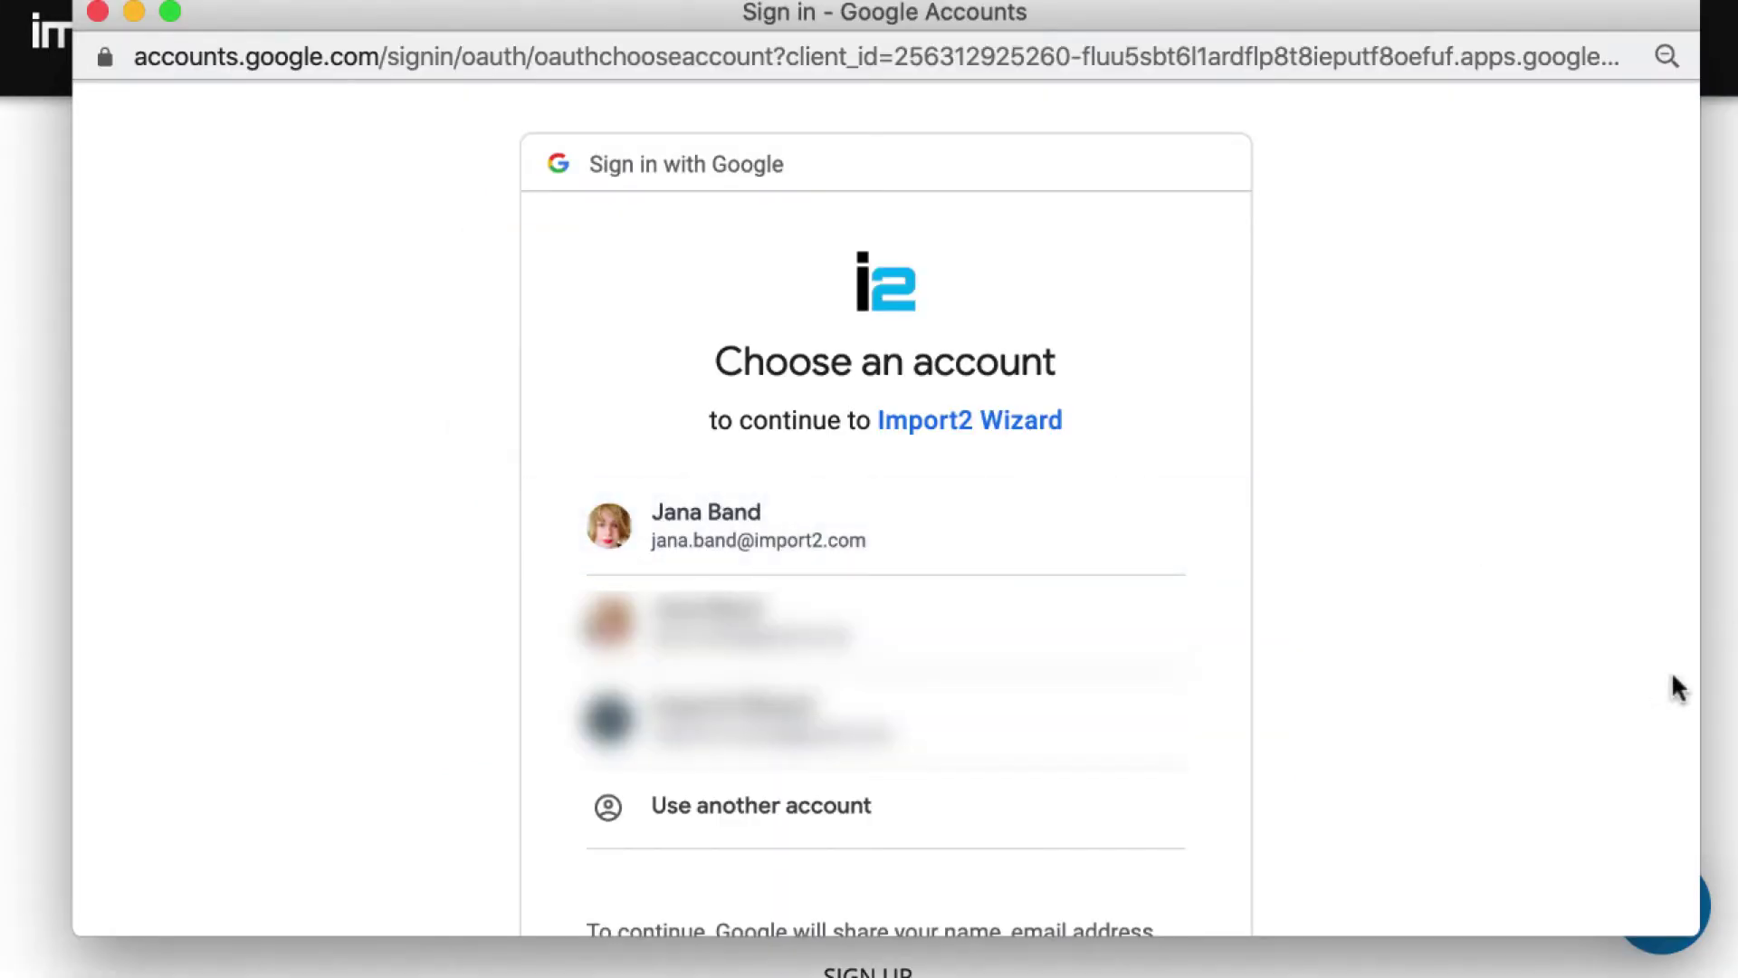
pyautogui.click(934, 537)
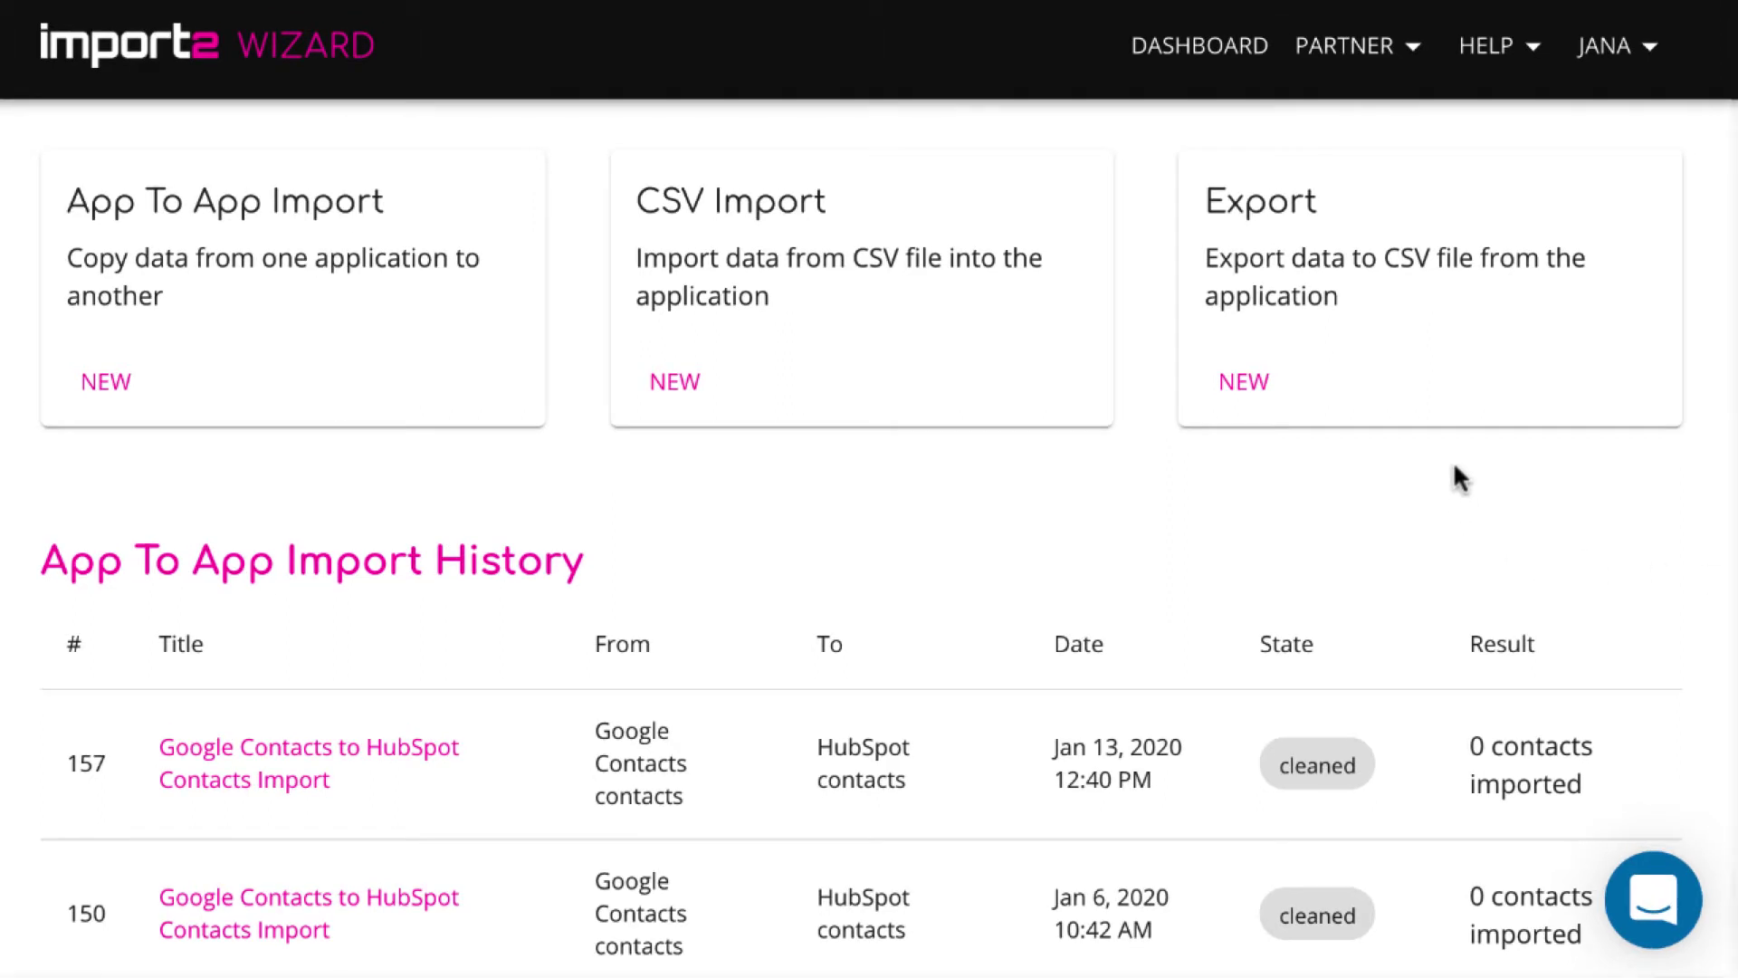
# - Add a new ActiveCampaign connection with the account e-mail, then open ActiveCampaign Settings
pyautogui.click(1627, 53)
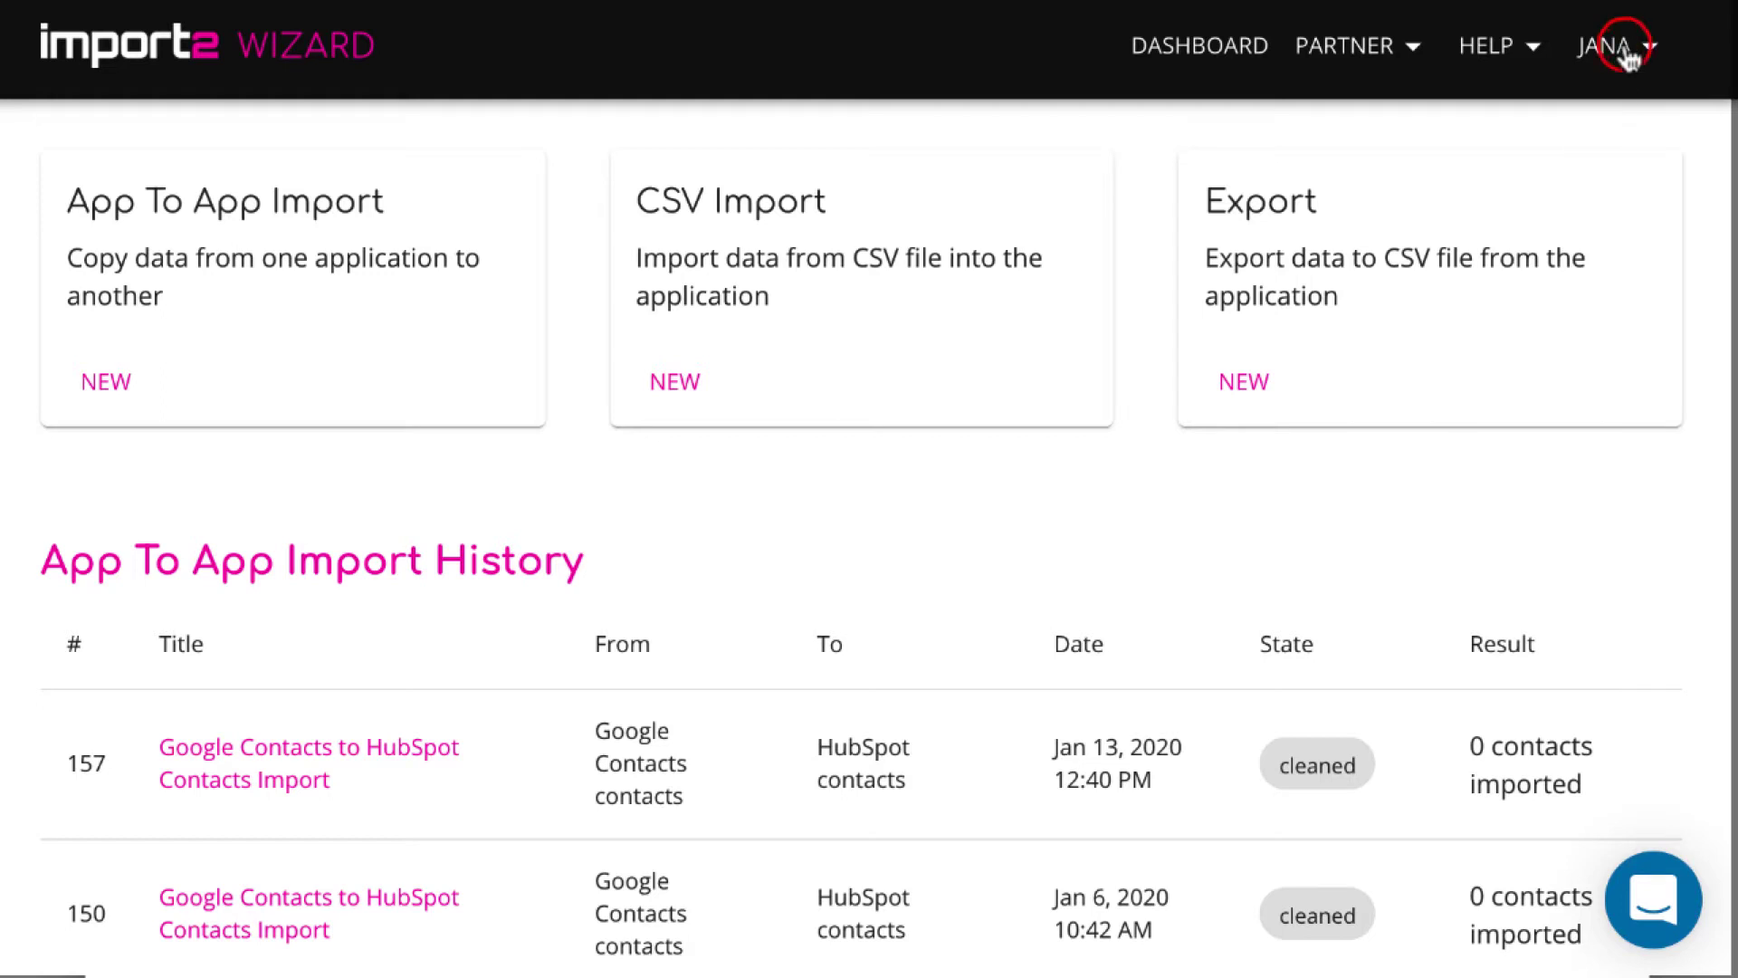
pyautogui.click(1625, 116)
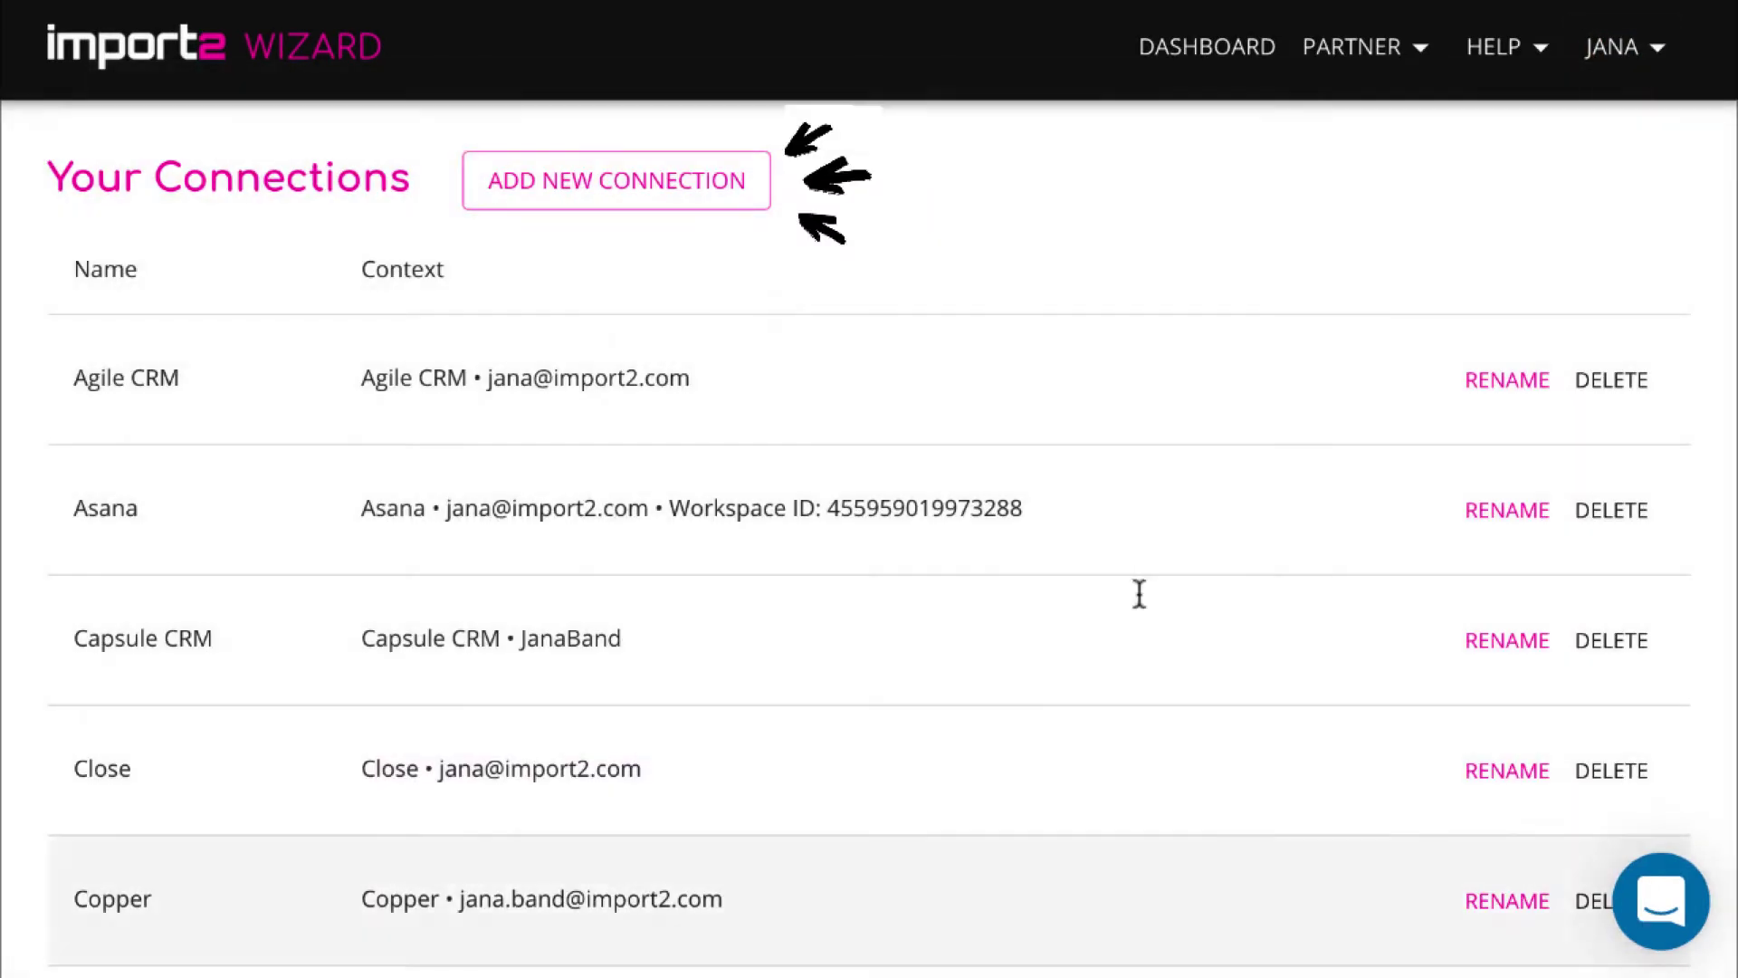
pyautogui.click(605, 186)
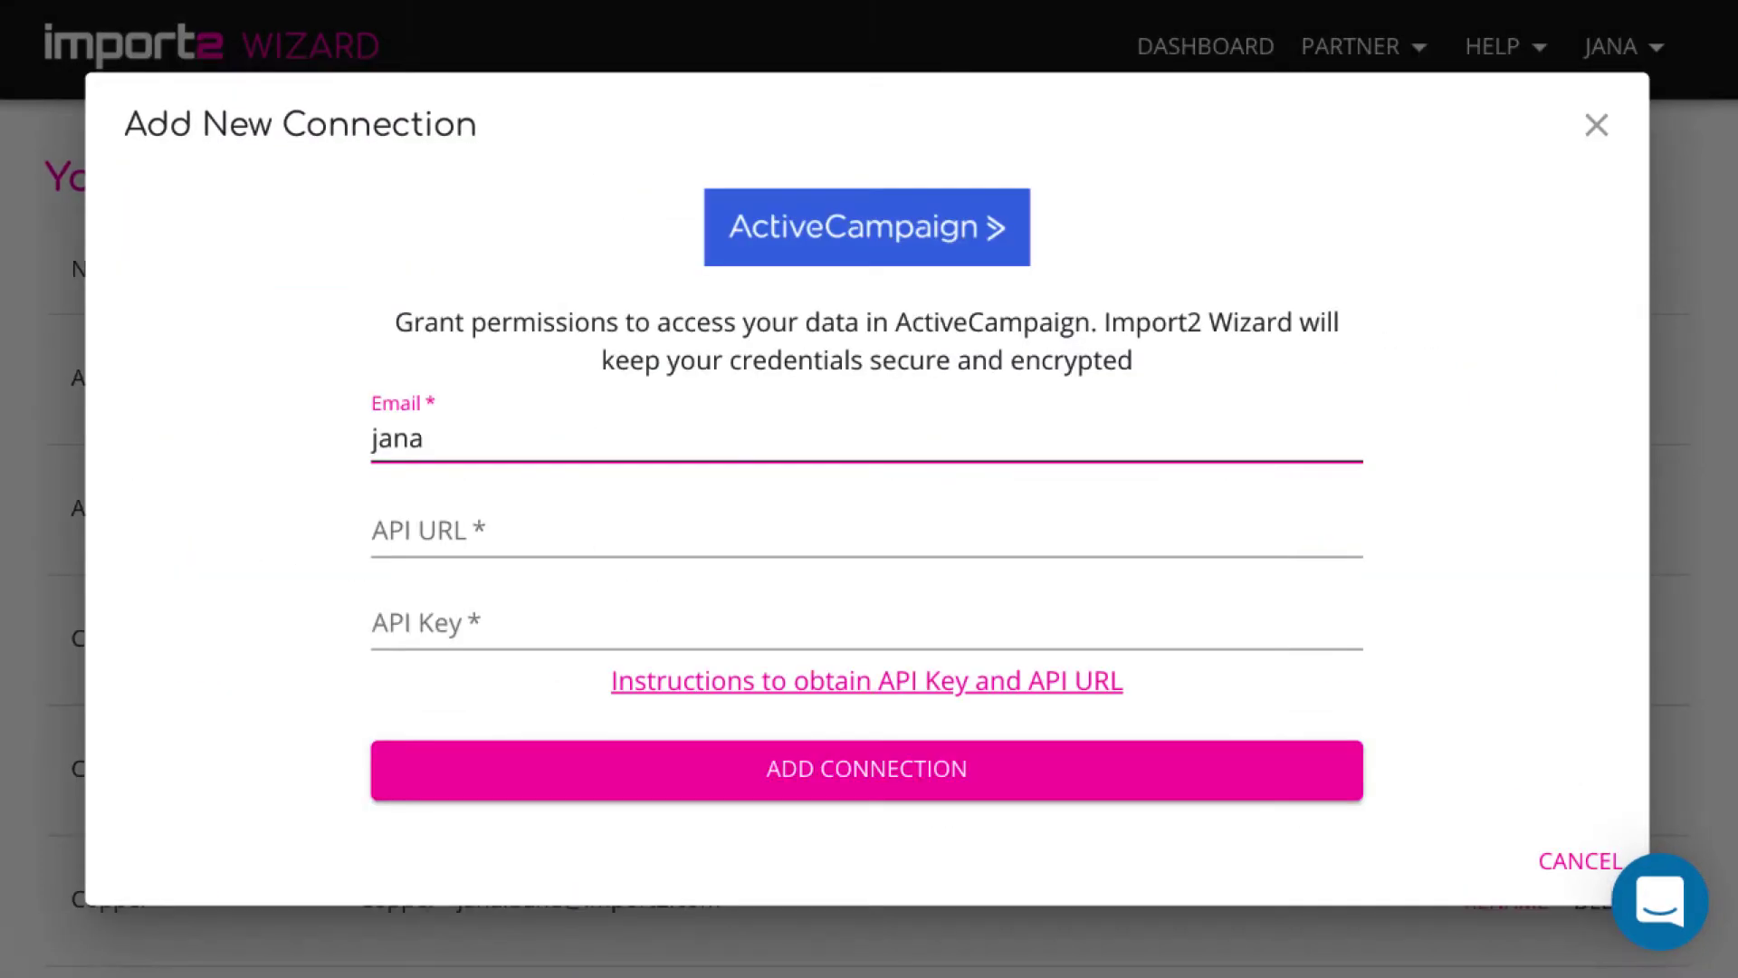
pyautogui.write('@import2.com')
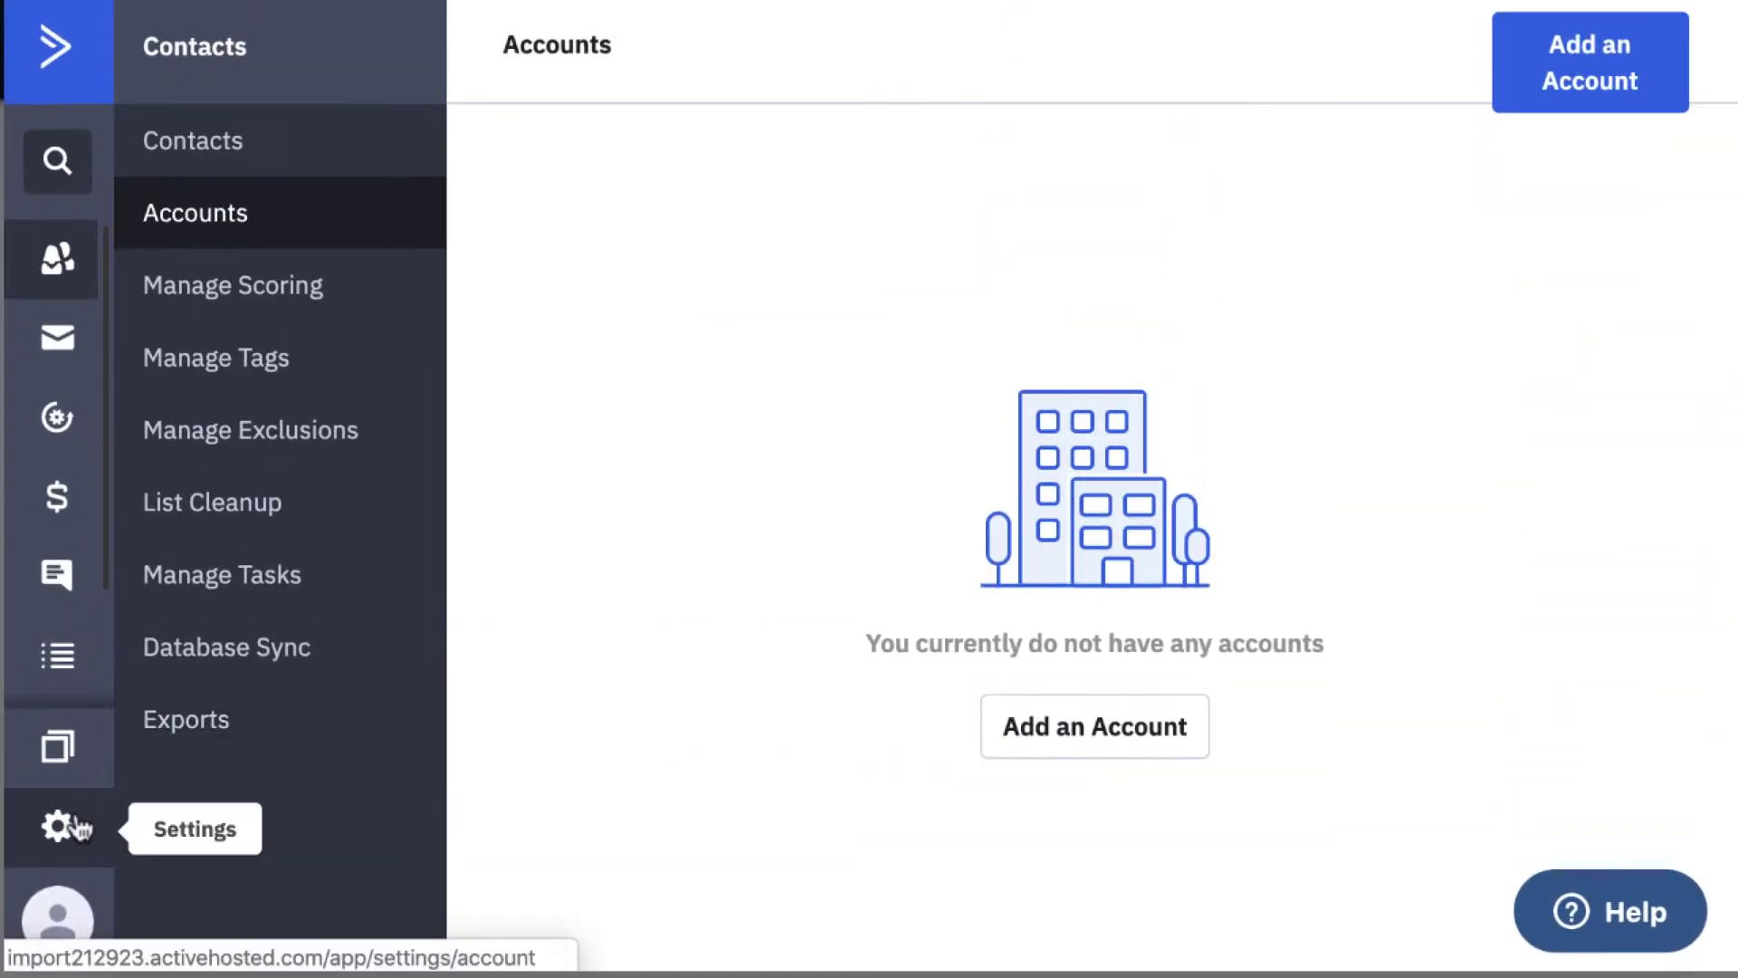
pyautogui.click(78, 828)
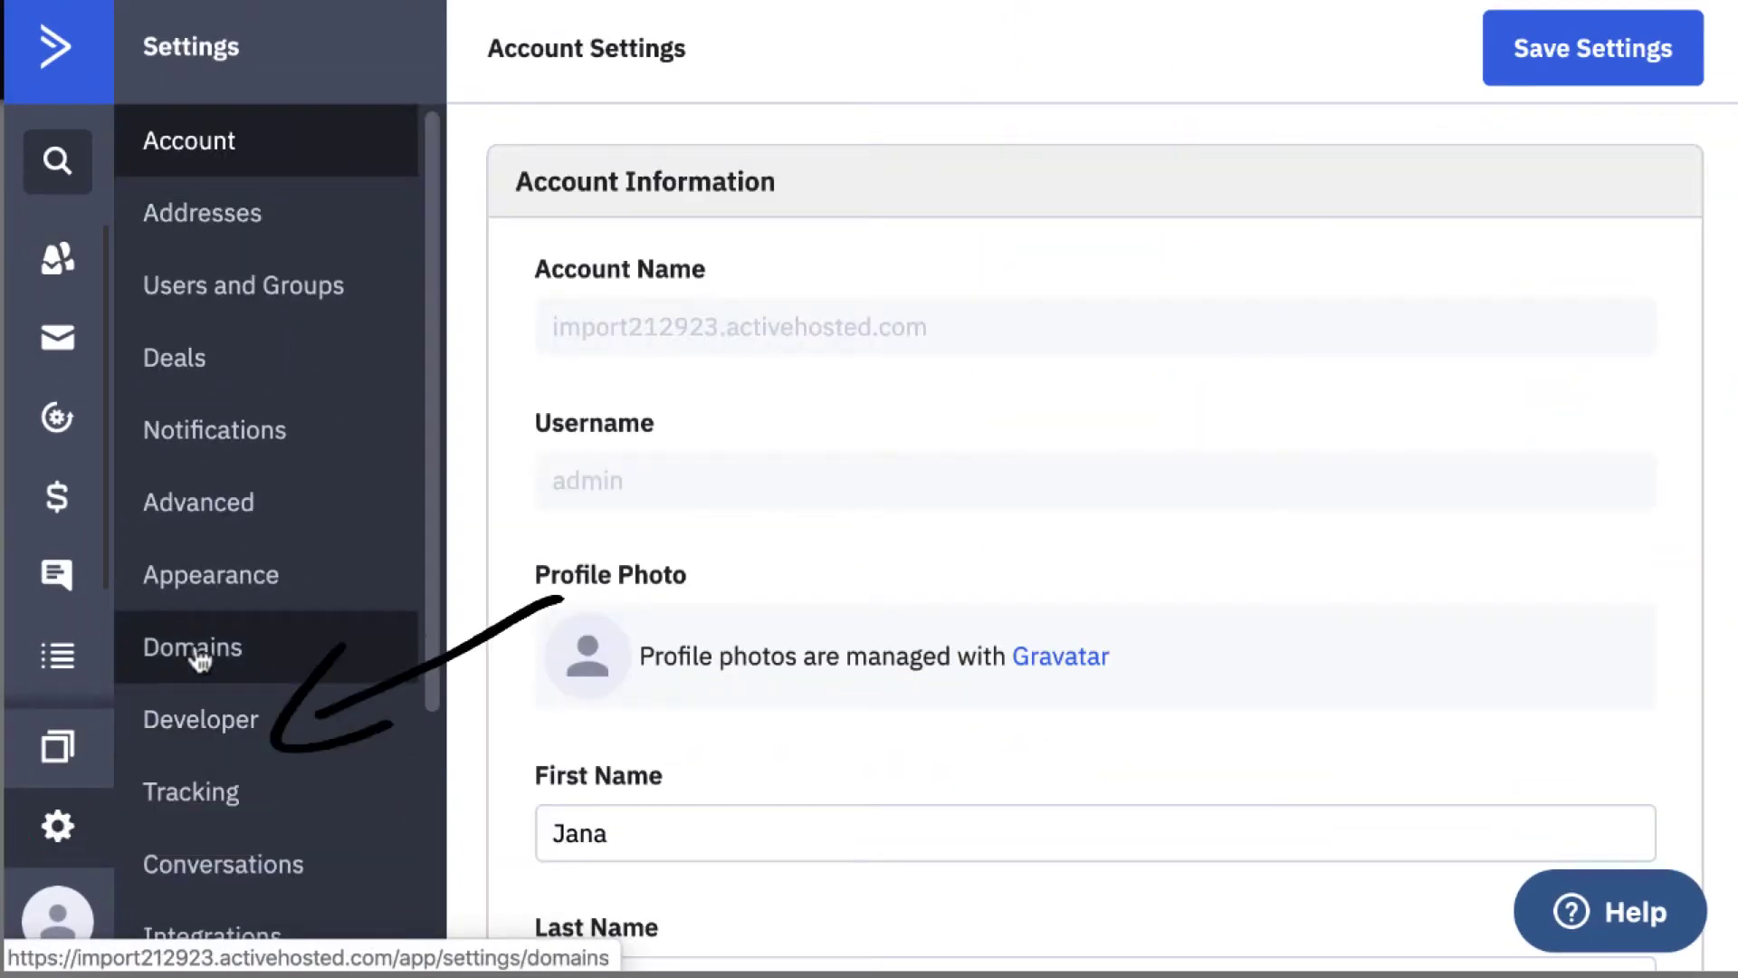
# - Copy the API URL and API key from ActiveCampaign Developer settings into the form and add the connection
pyautogui.click(226, 721)
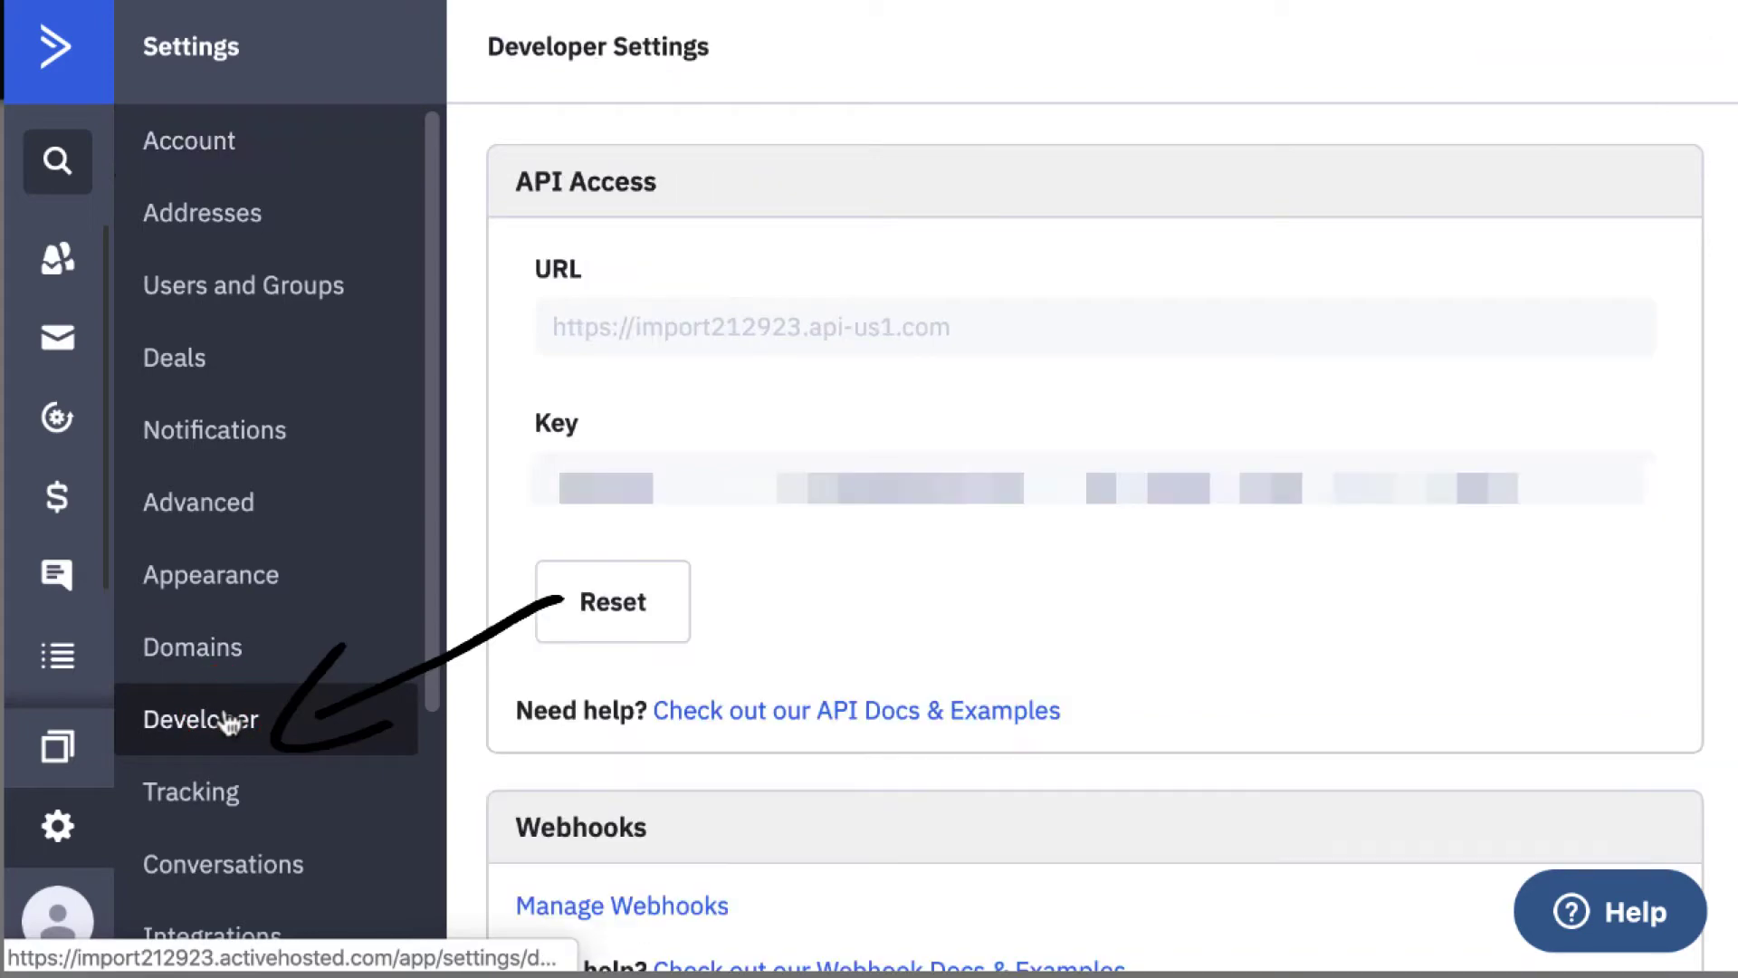
pyautogui.click(888, 327)
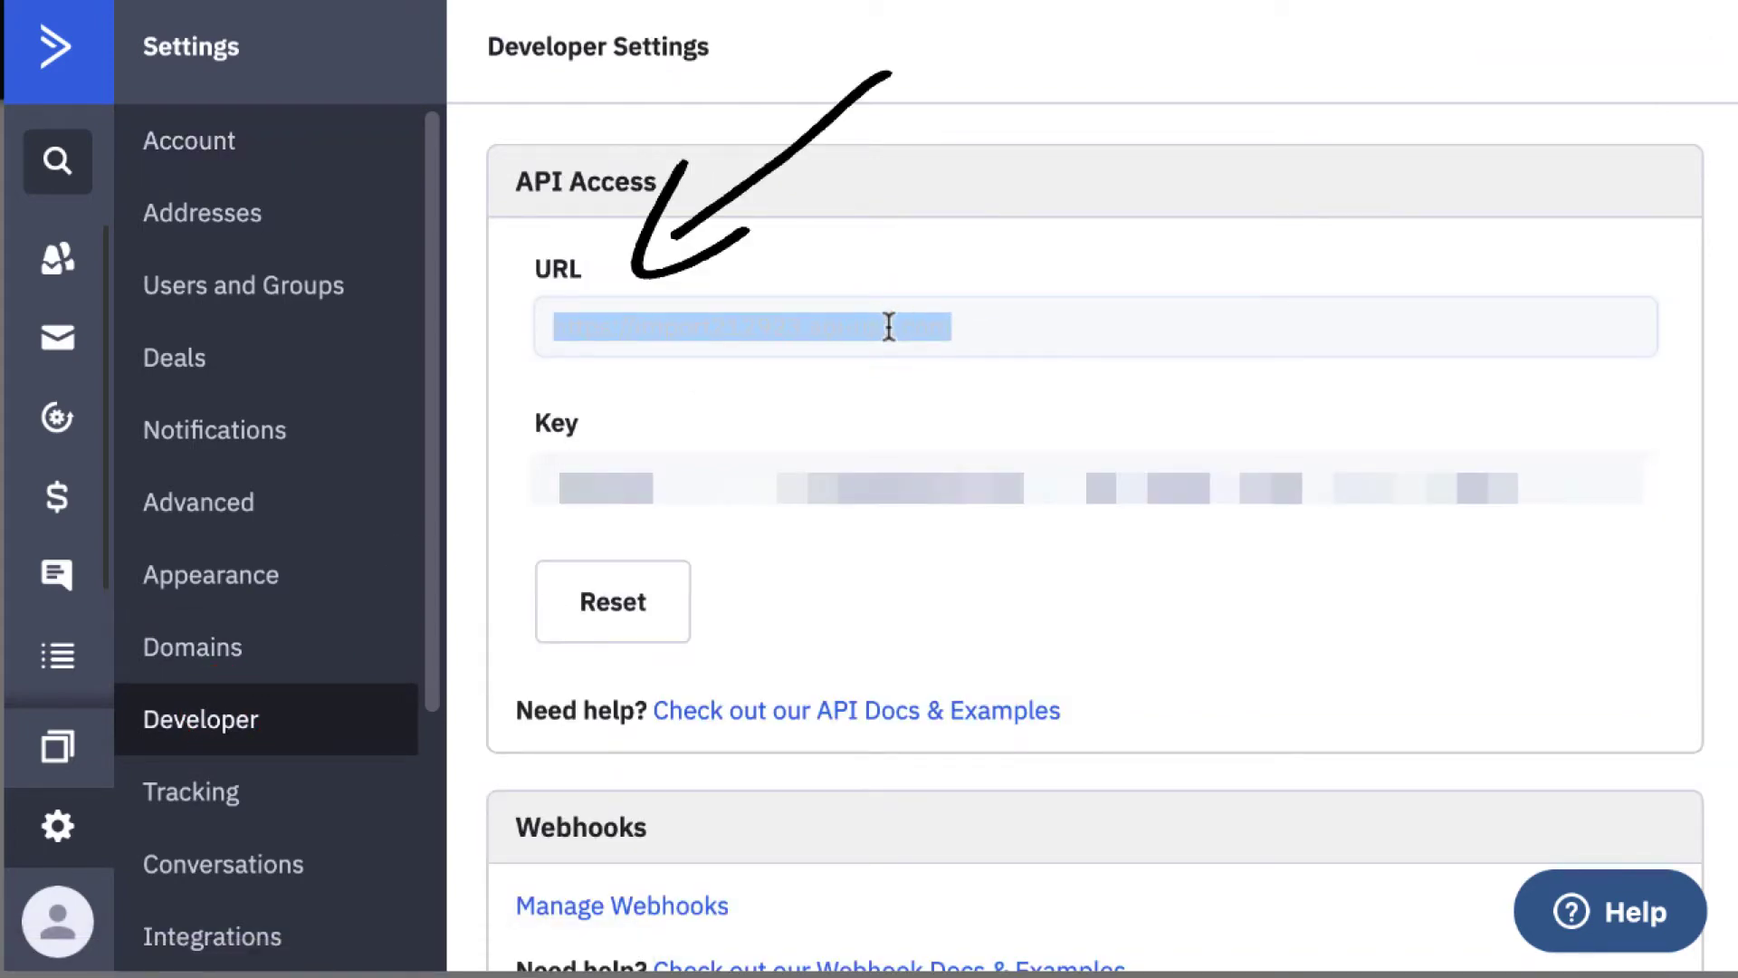
pyautogui.write('https://import212923.api-us1.com')
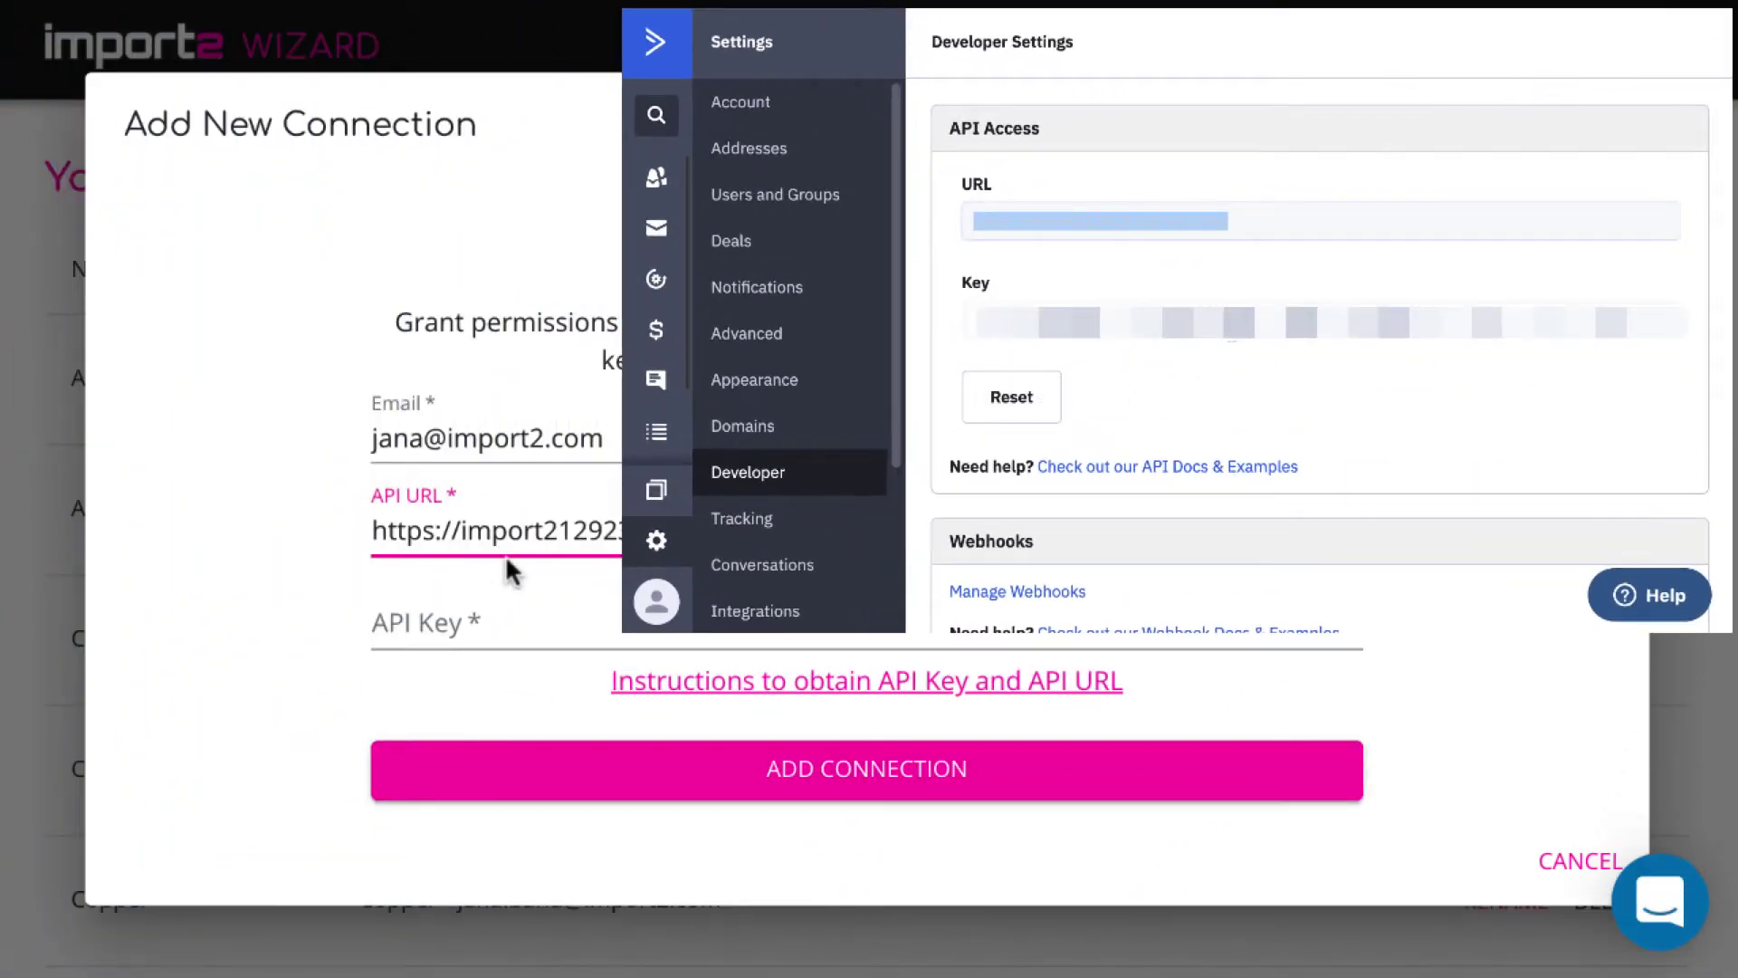
pyautogui.click(1234, 321)
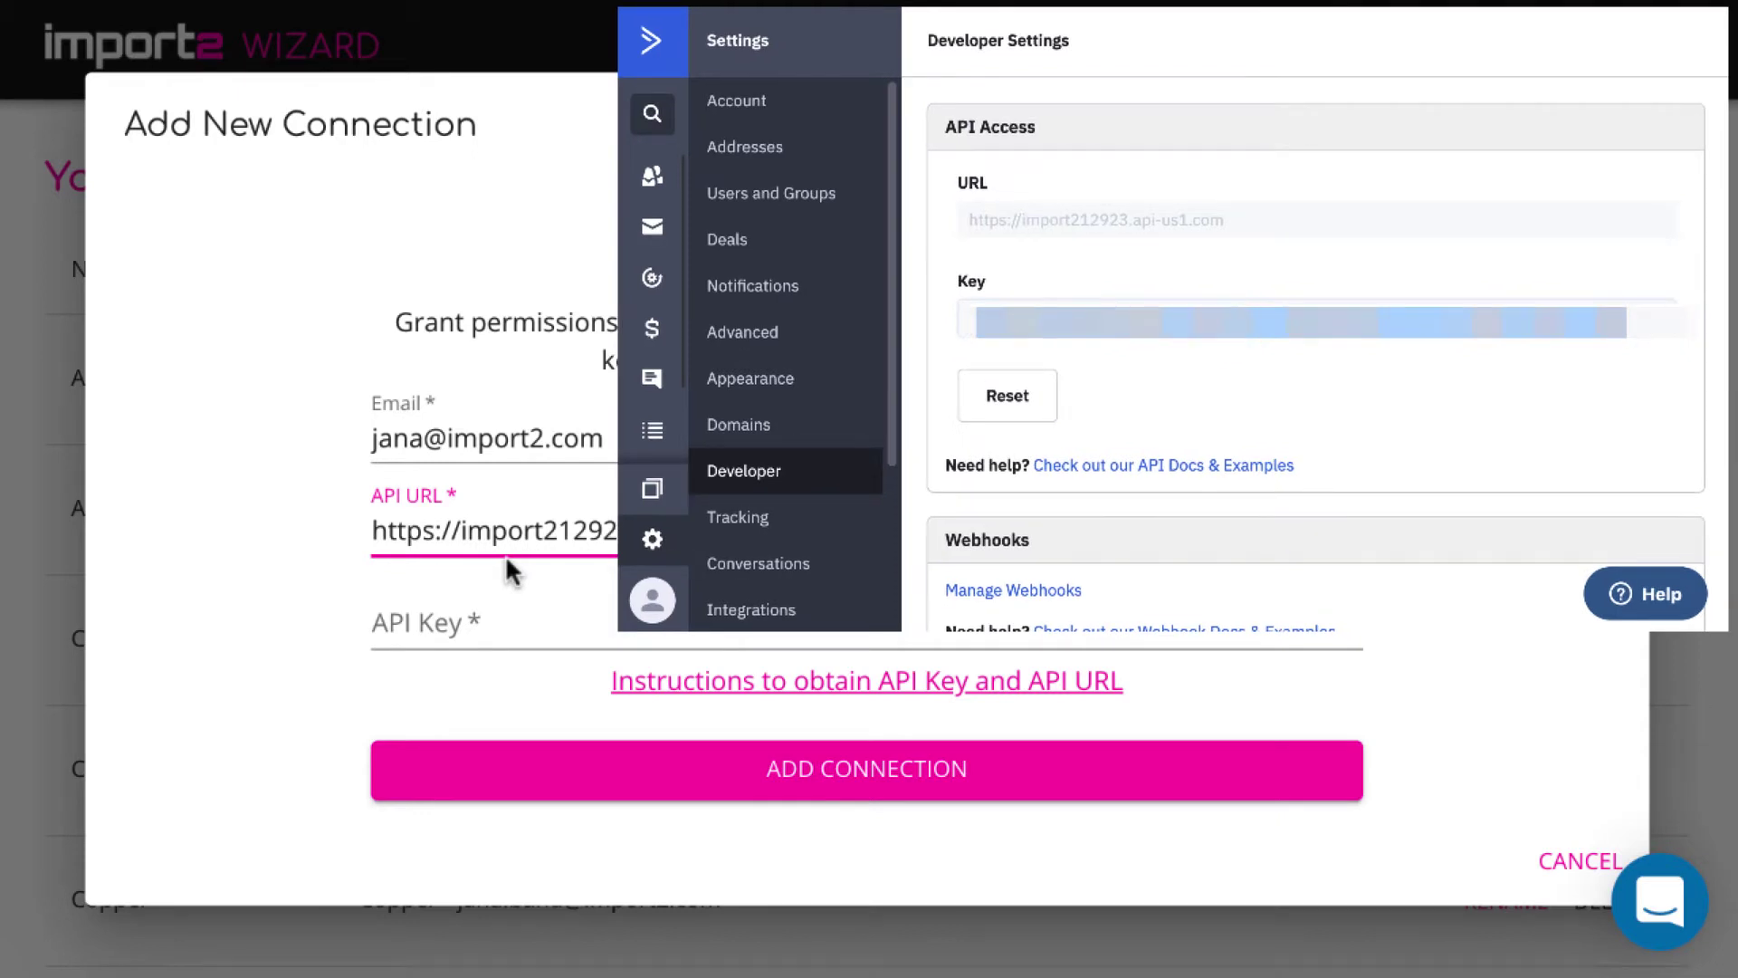
pyautogui.click(481, 623)
pyautogui.hotkey('ctrl', 'v')
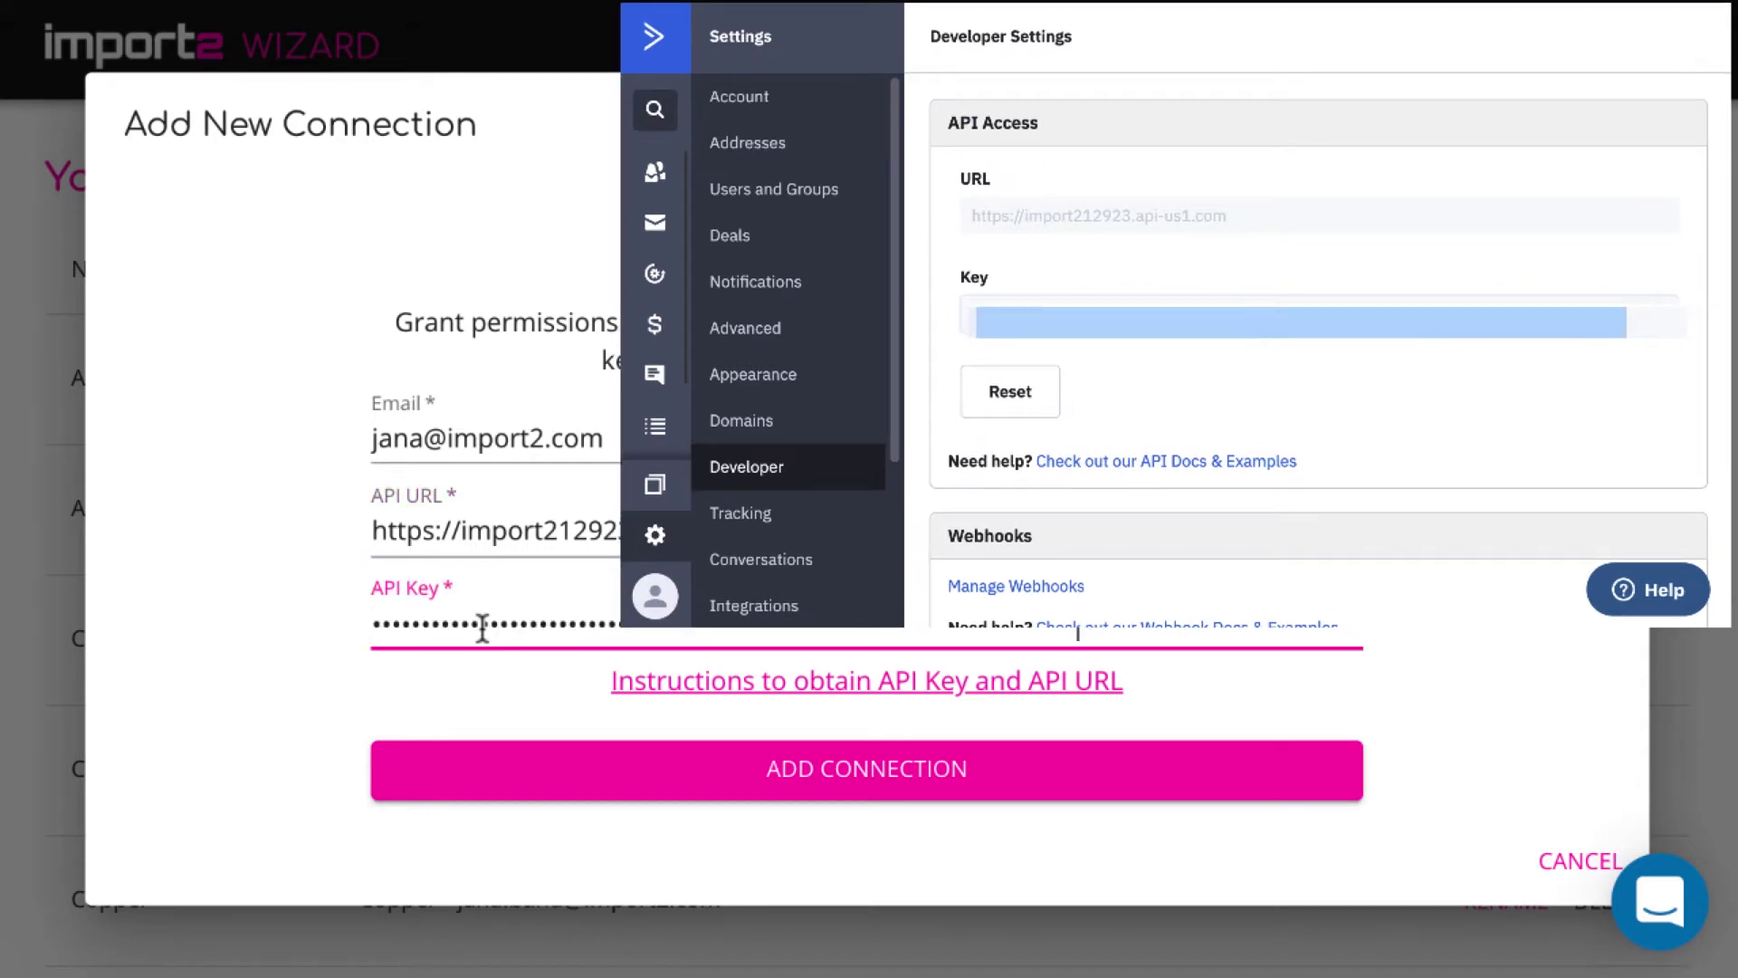
pyautogui.click(748, 777)
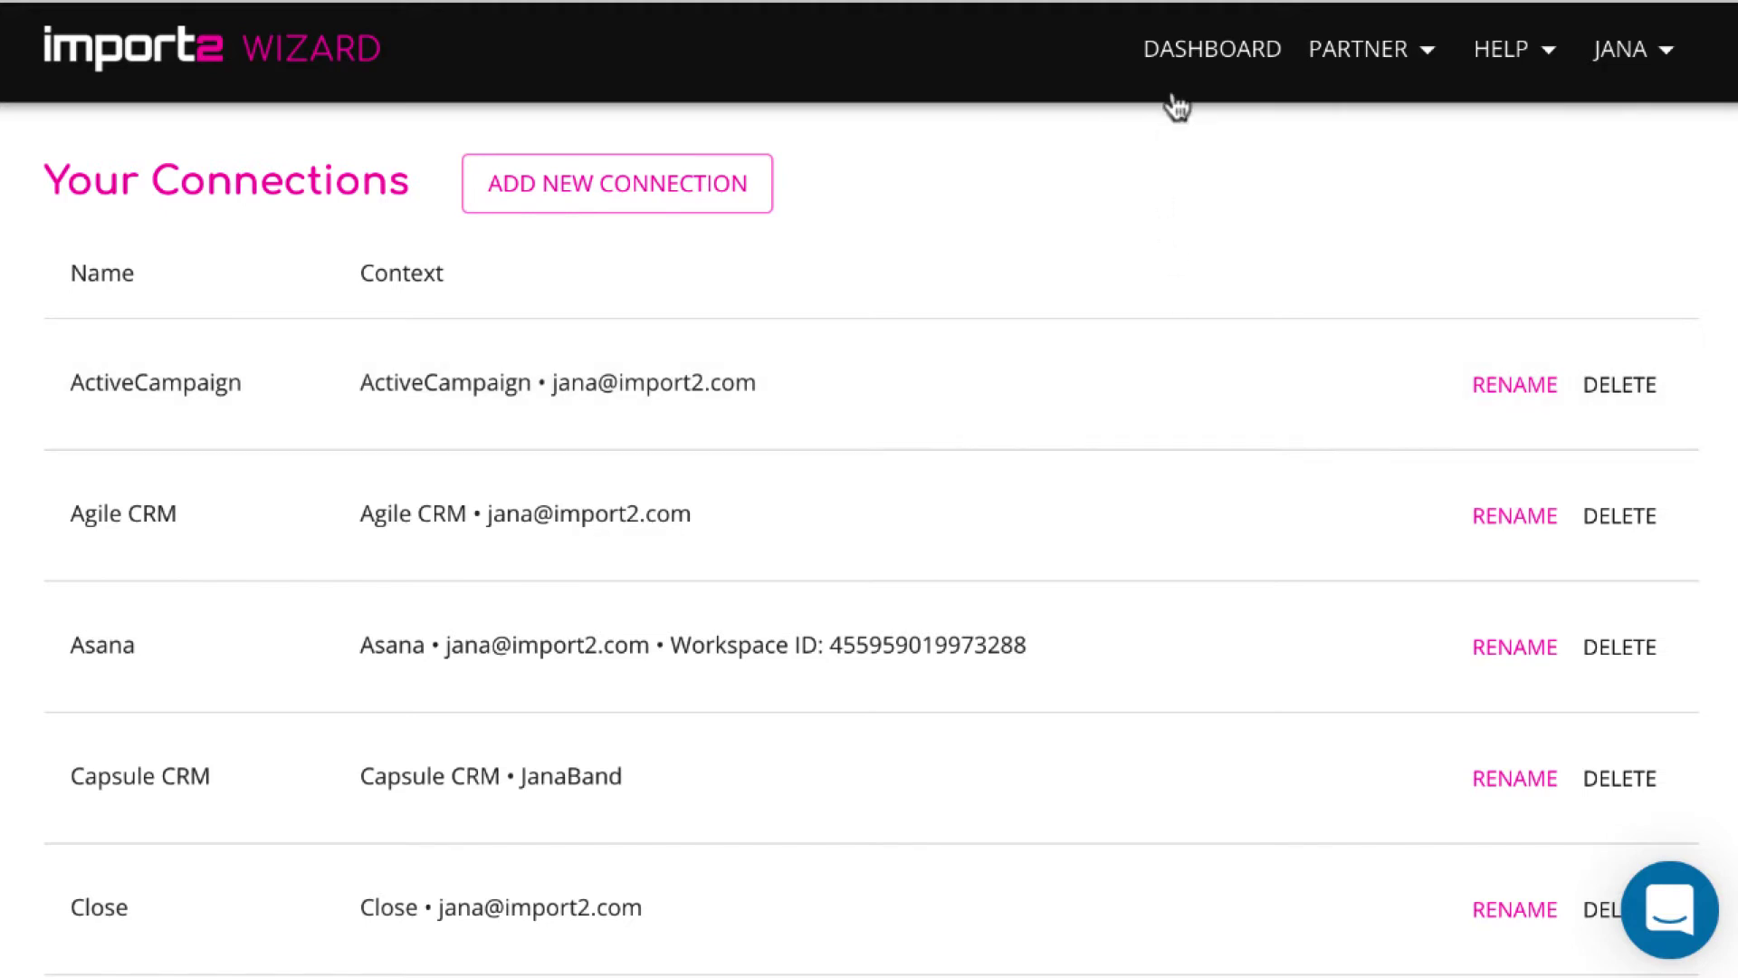
# - Start a new CSV import from the dashboard with ActiveCampaign as the destination
pyautogui.click(1209, 54)
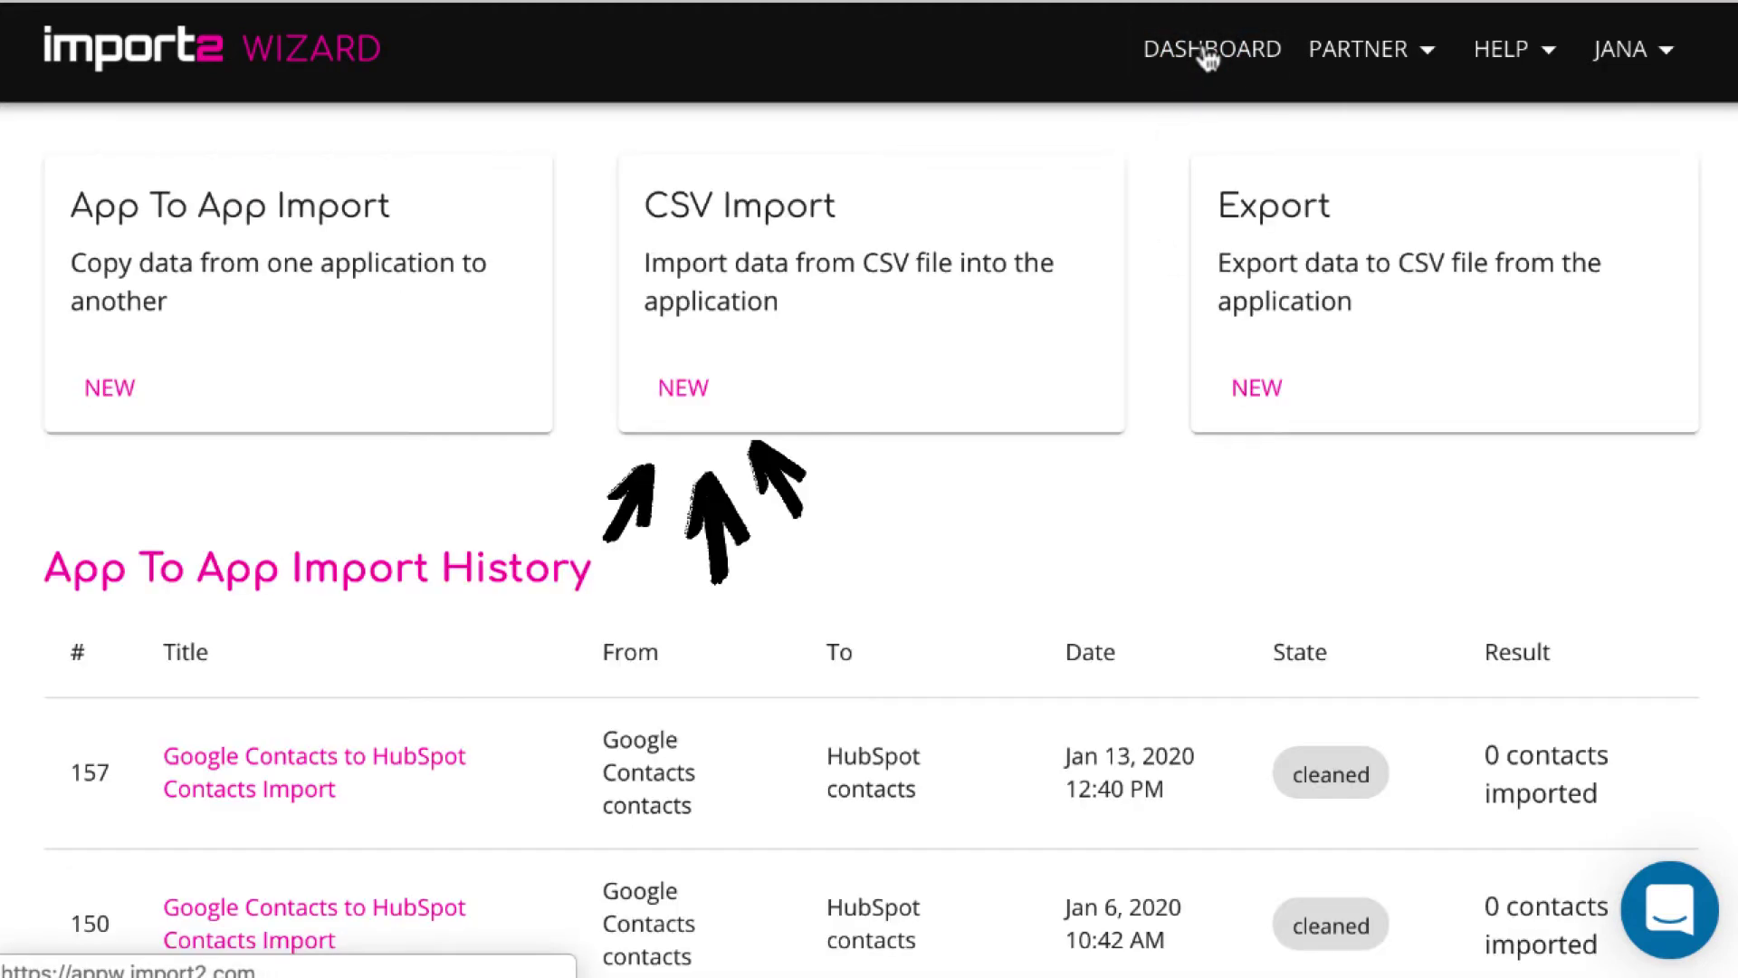
pyautogui.click(686, 390)
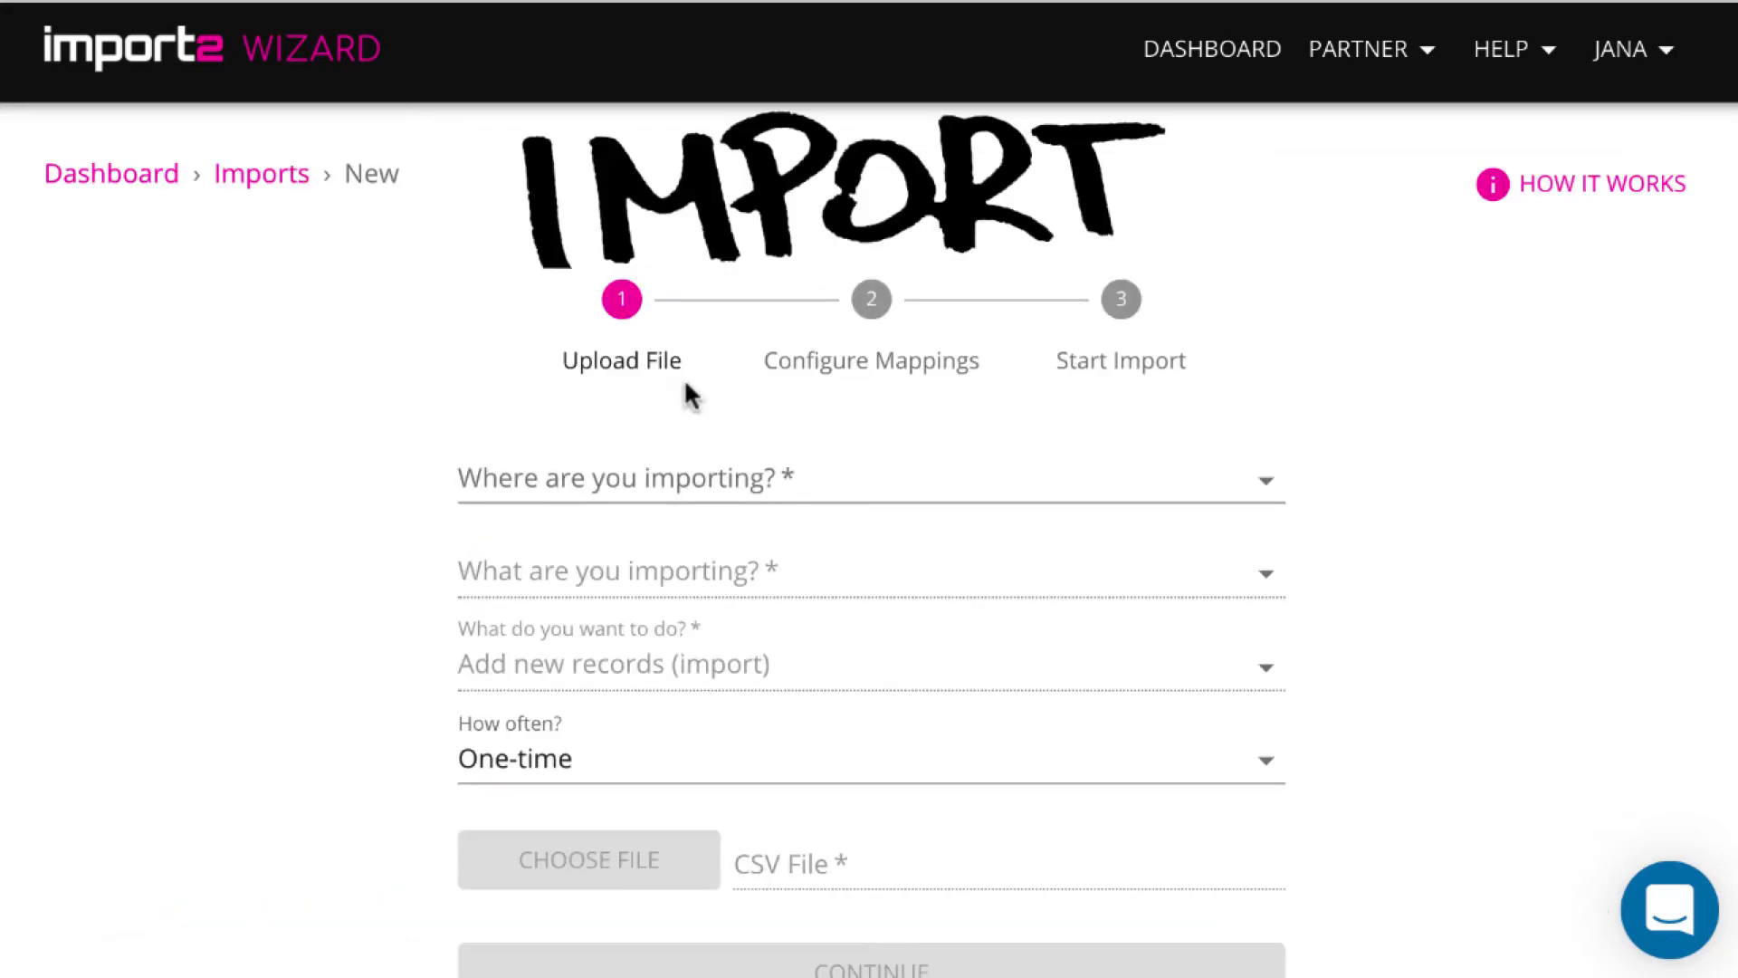
pyautogui.click(756, 484)
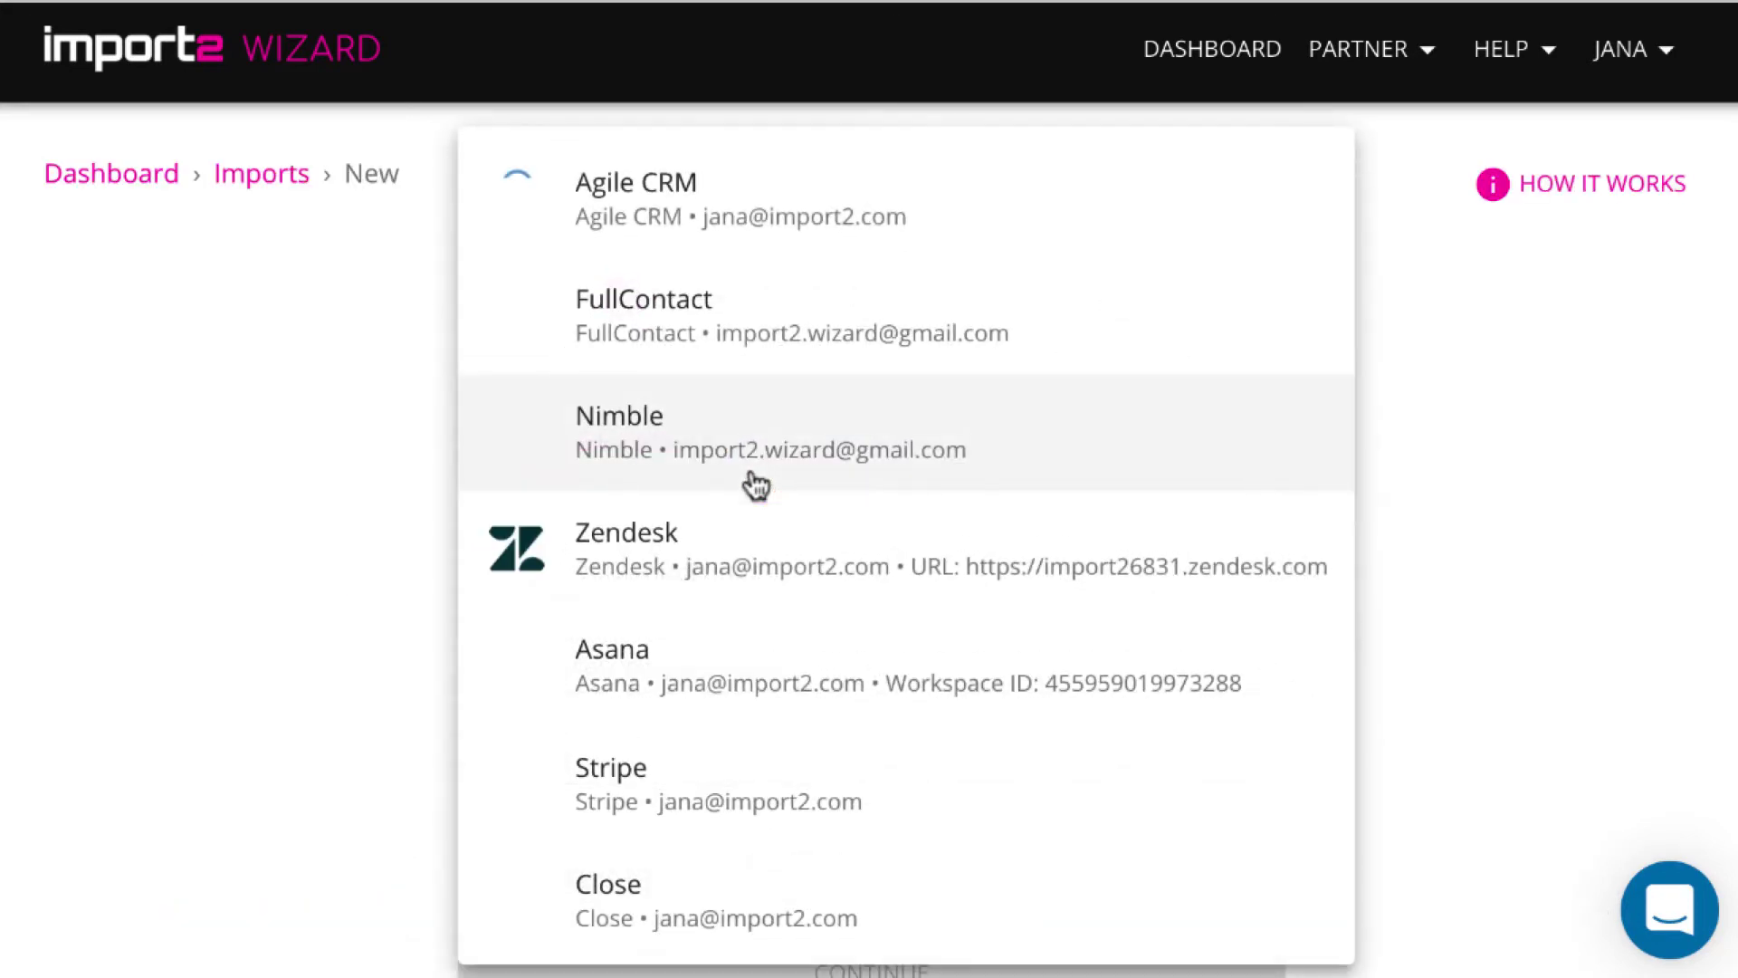
pyautogui.scroll(-5, 756, 484)
pyautogui.scroll(-20, 756, 484)
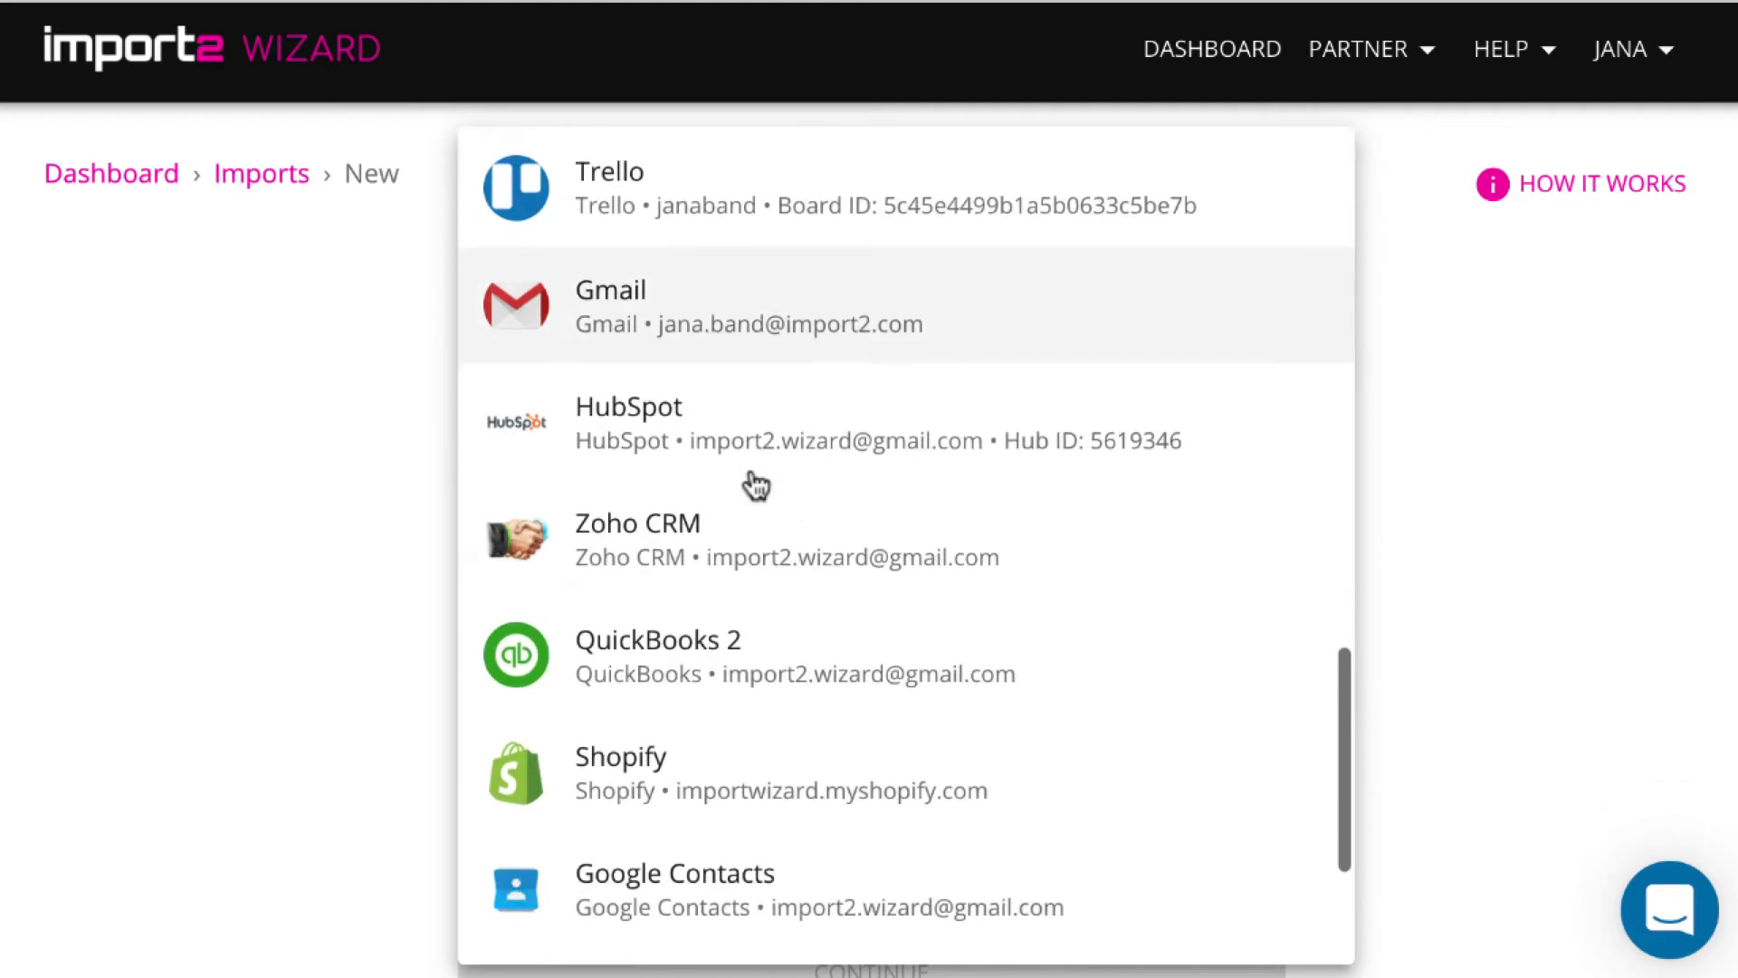
pyautogui.click(821, 797)
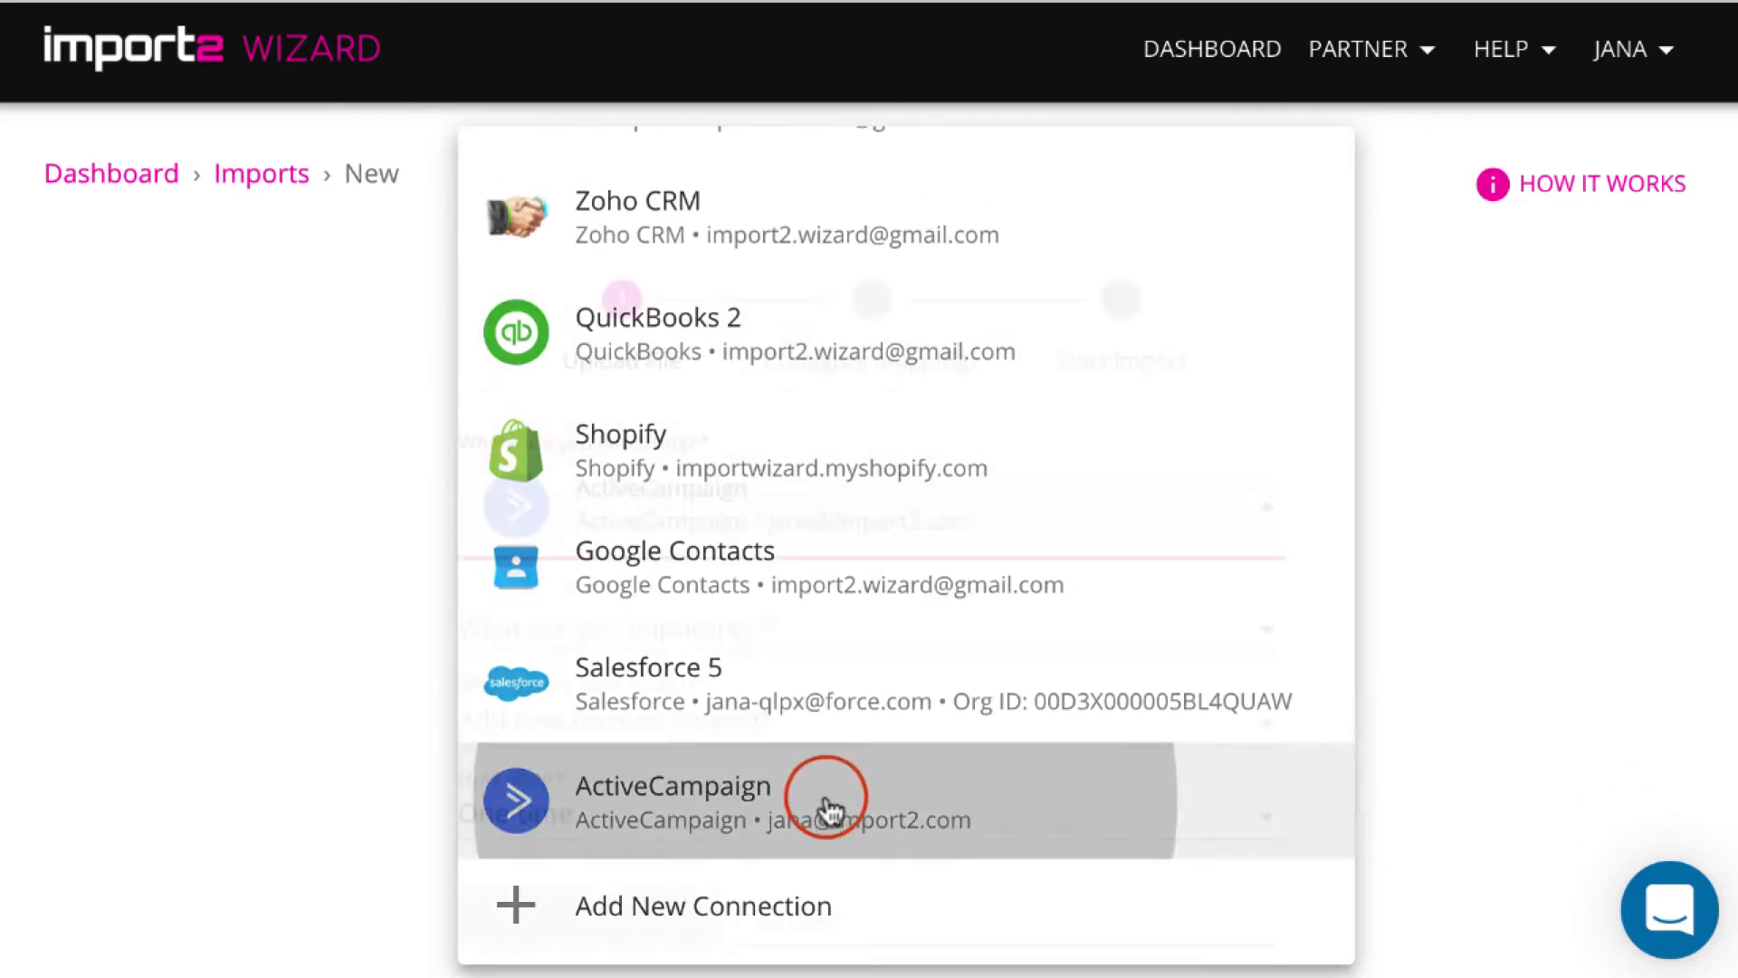
# - Set the record type to Accounts and browse for the CSV file
pyautogui.click(815, 631)
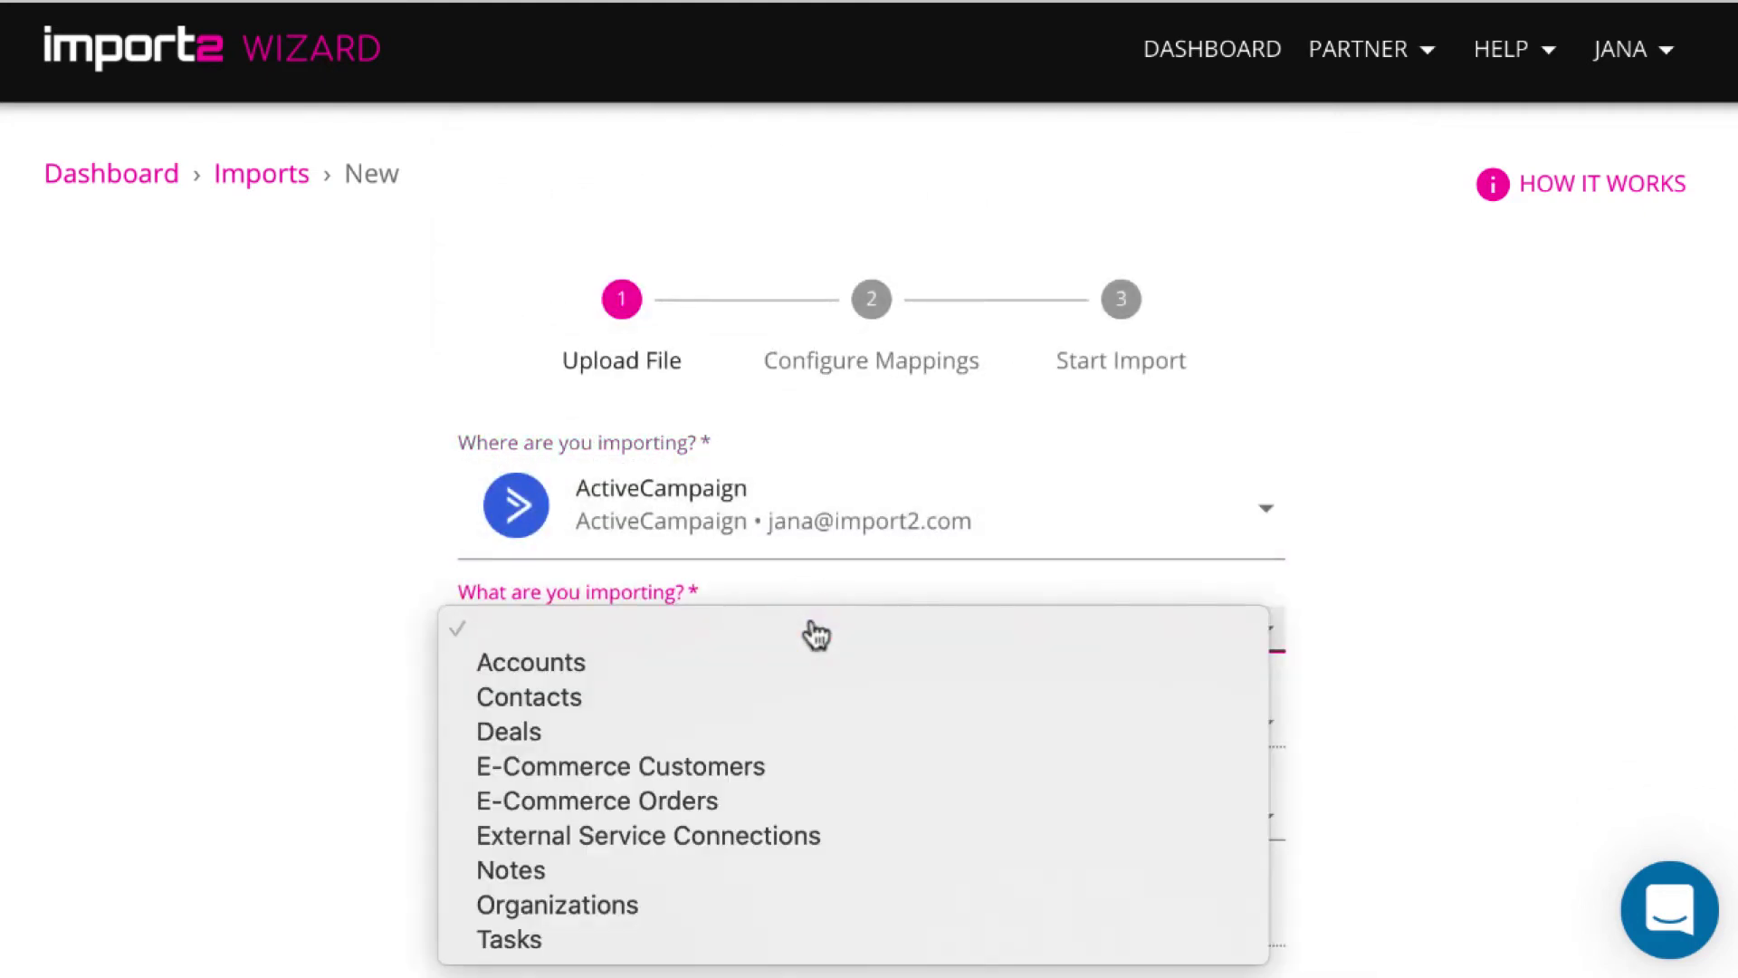
pyautogui.click(800, 677)
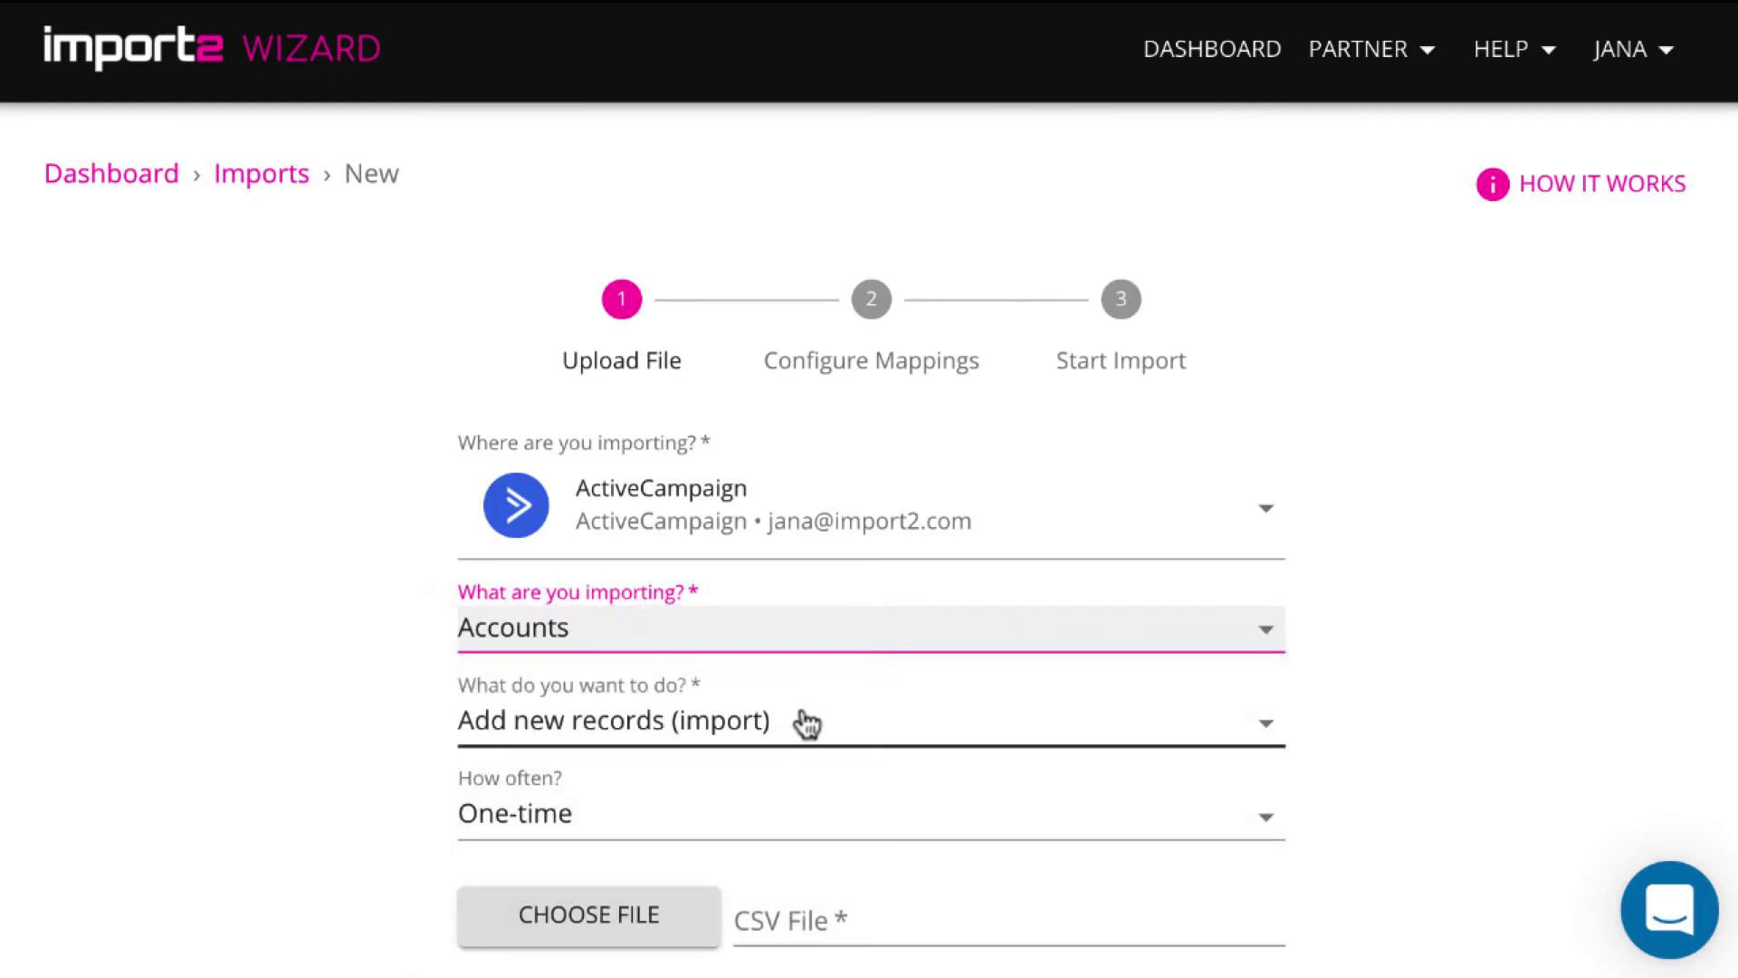
pyautogui.click(654, 915)
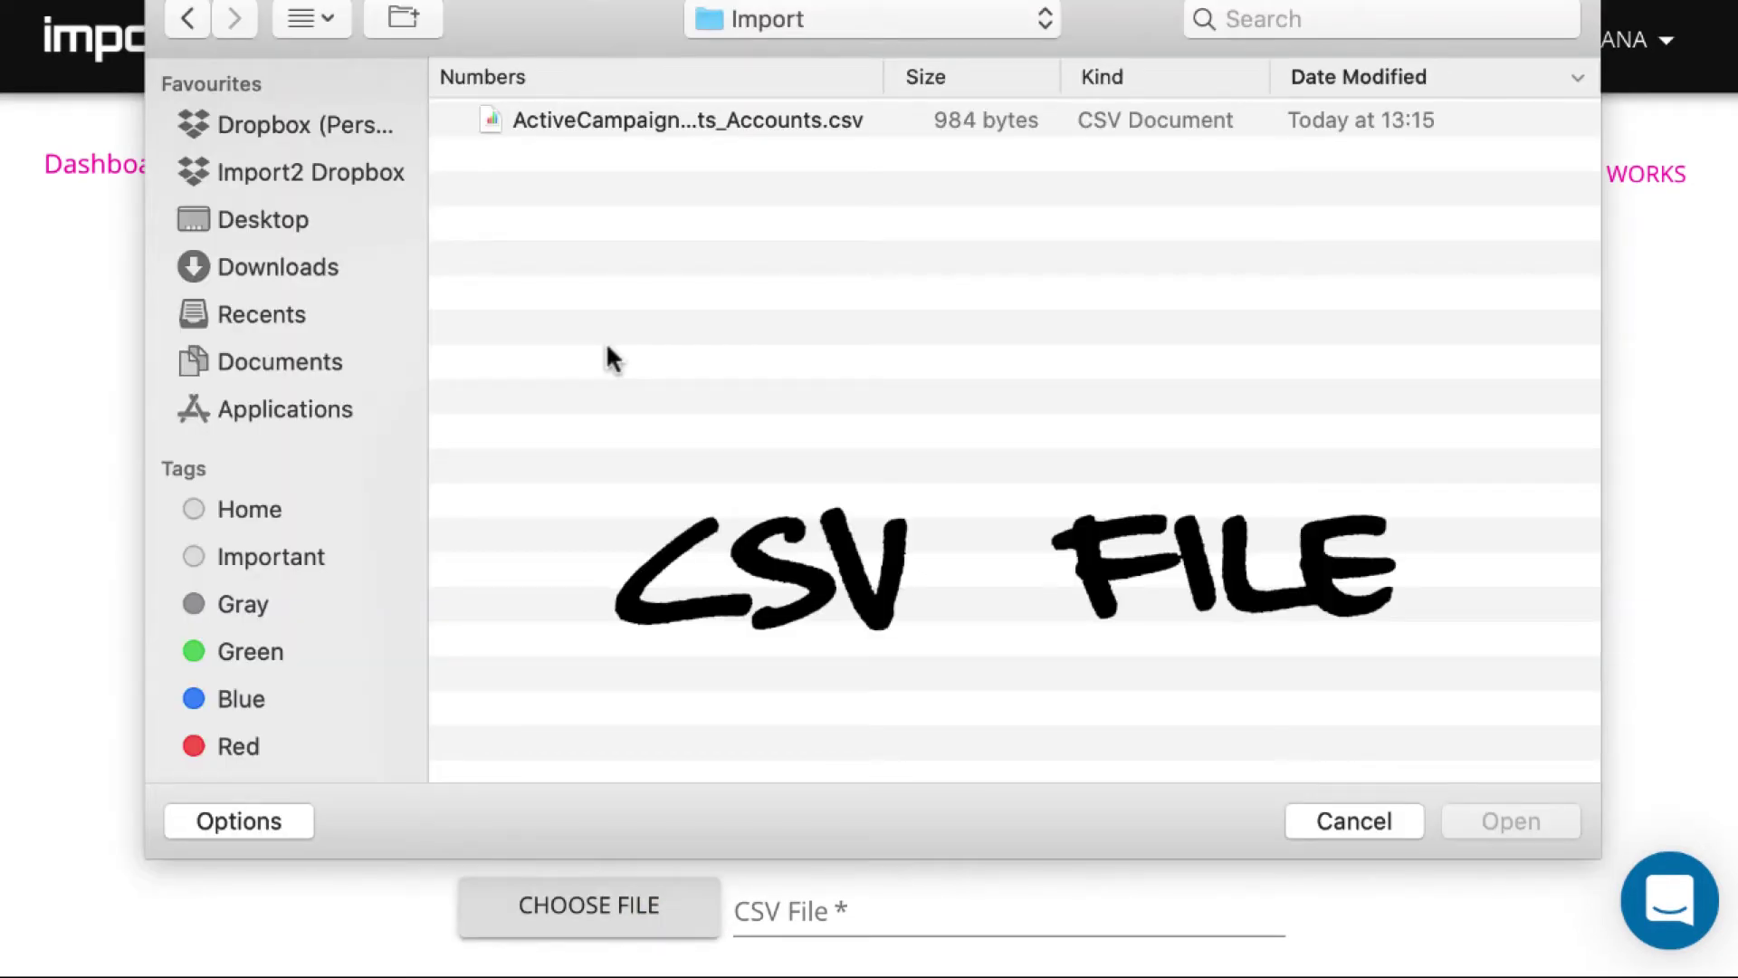
# - Upload ActiveCampaign Contacts_Accounts.csv and continue to the Configure Mappings step
pyautogui.click(717, 122)
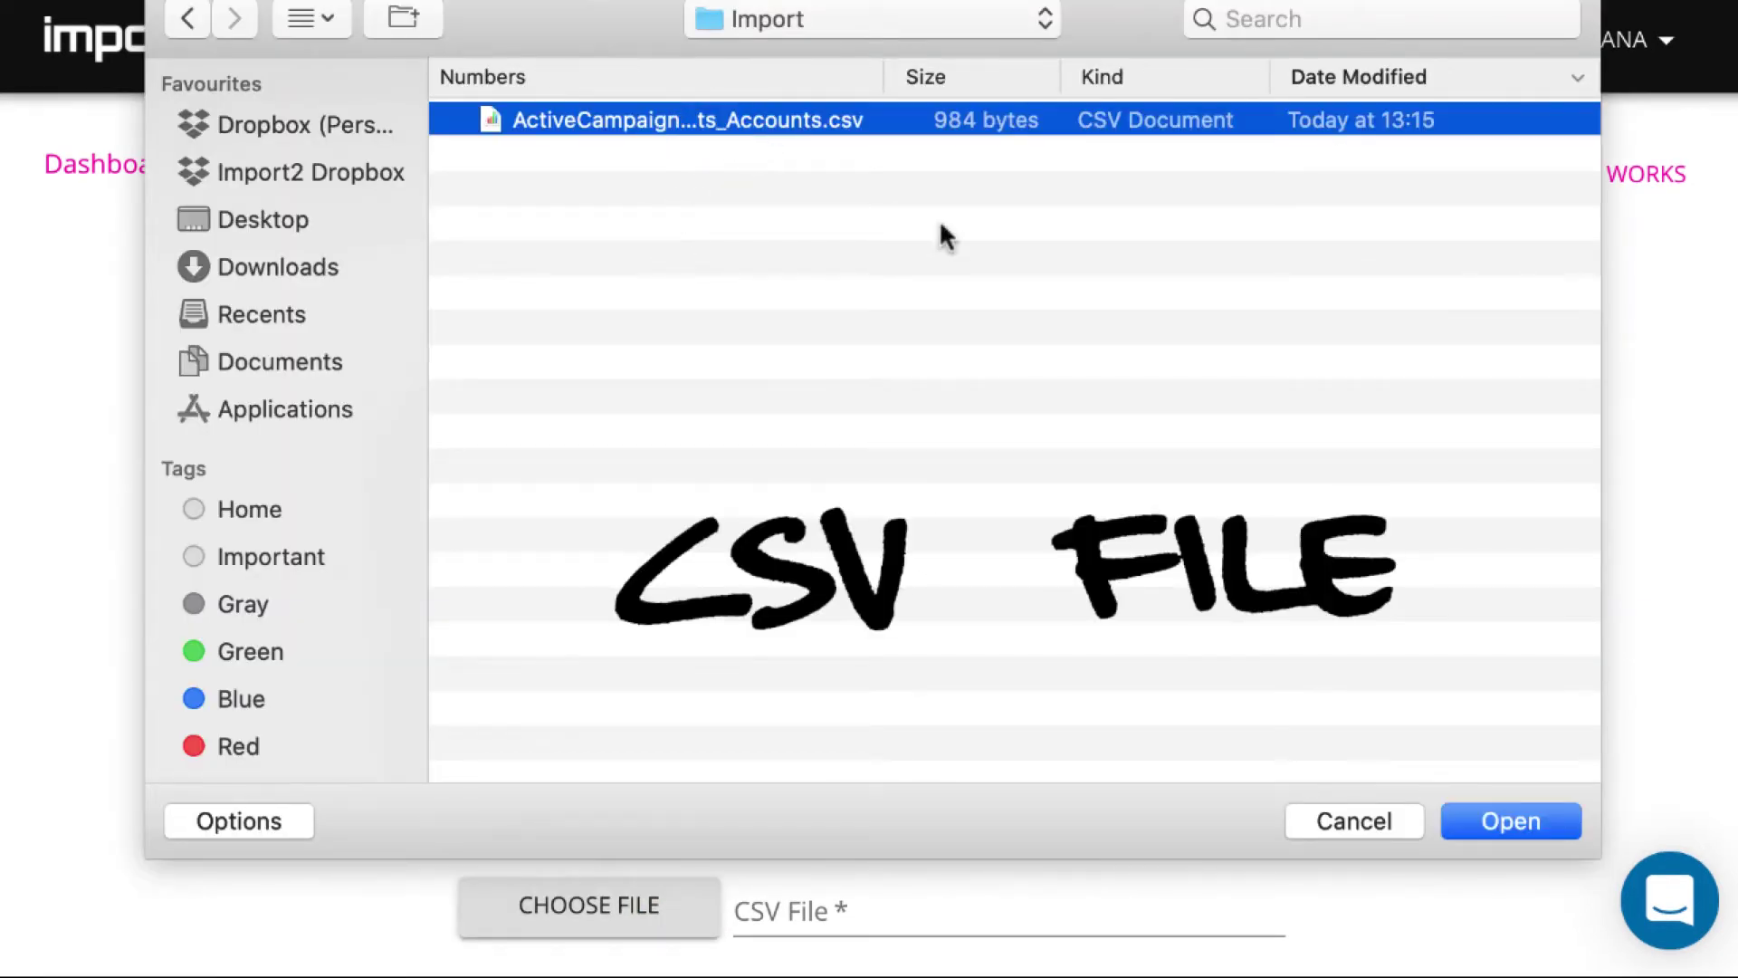
pyautogui.click(1510, 823)
pyautogui.scroll(-2, 1517, 840)
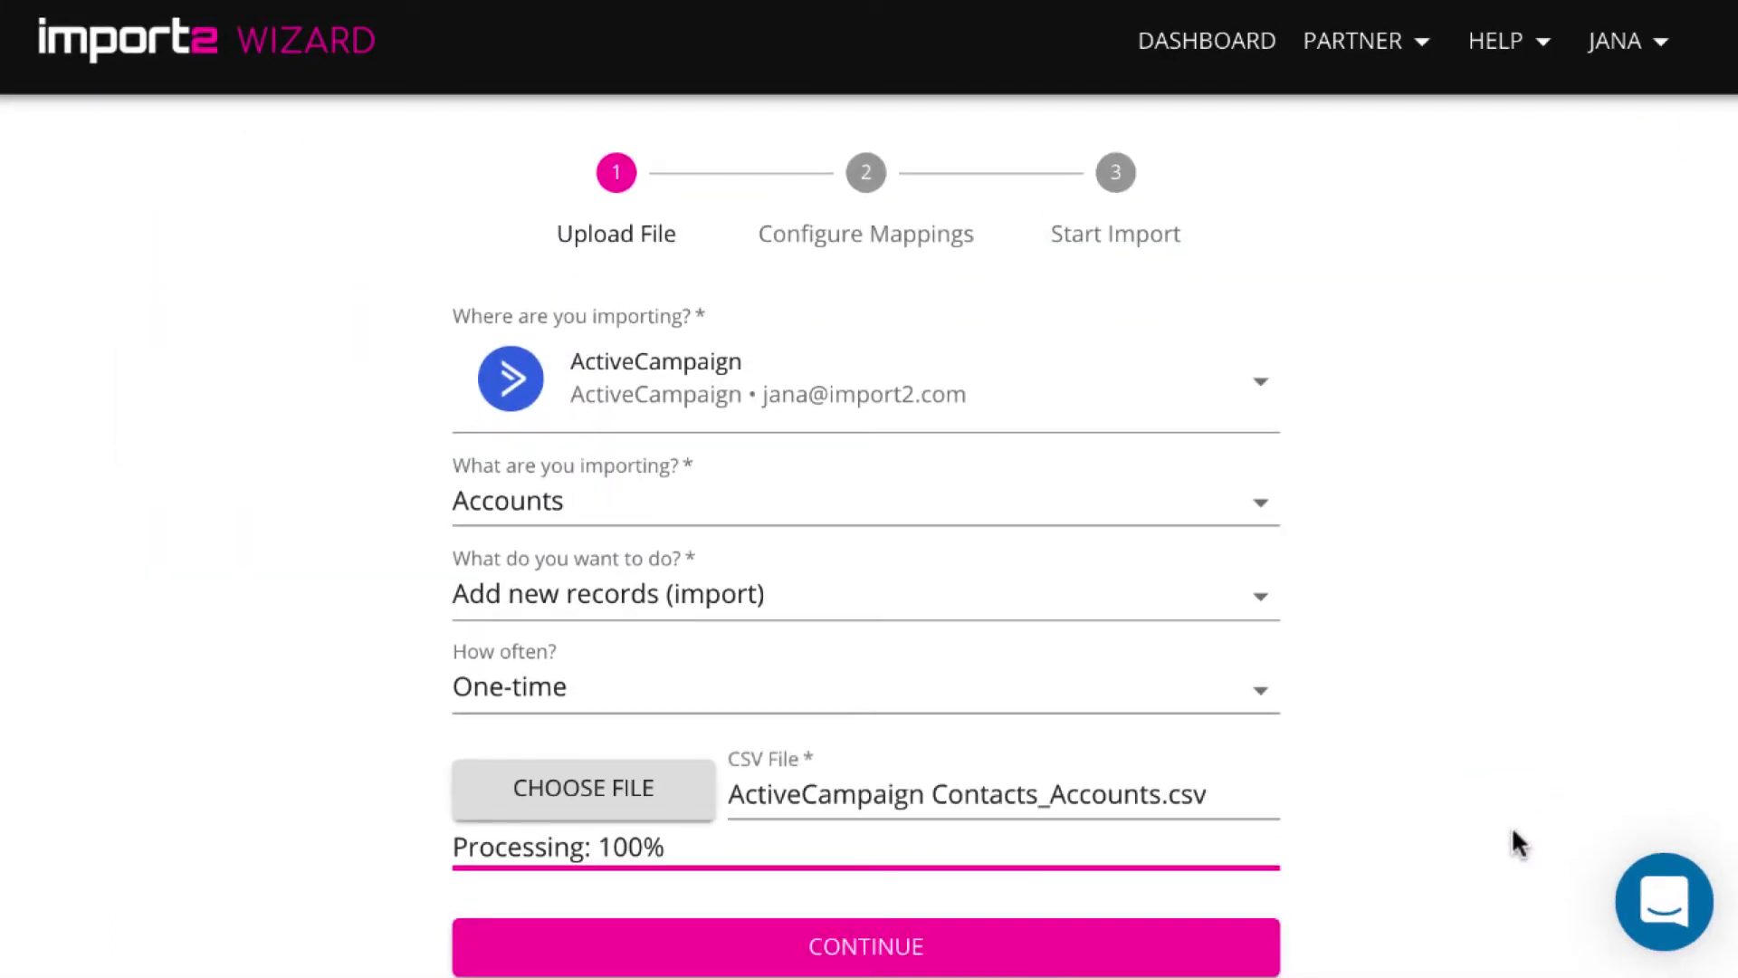
pyautogui.click(1175, 937)
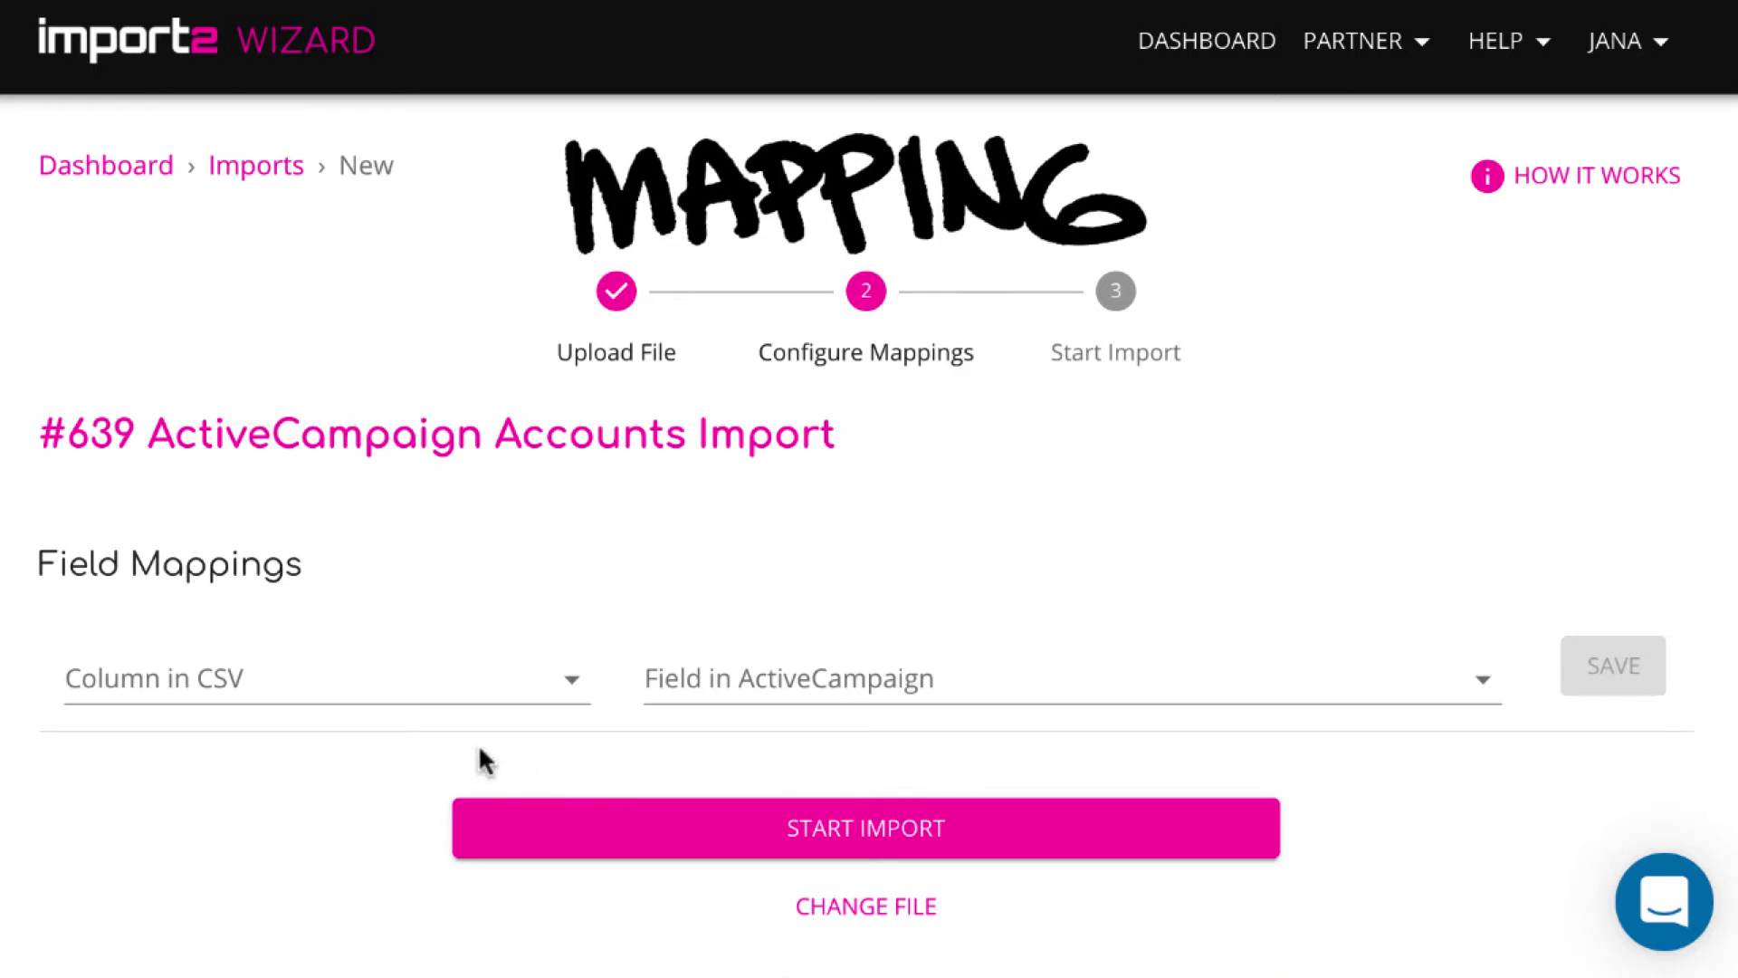
# - Map the Company Name CSV column to the ActiveCampaign Name field and save it
pyautogui.click(570, 680)
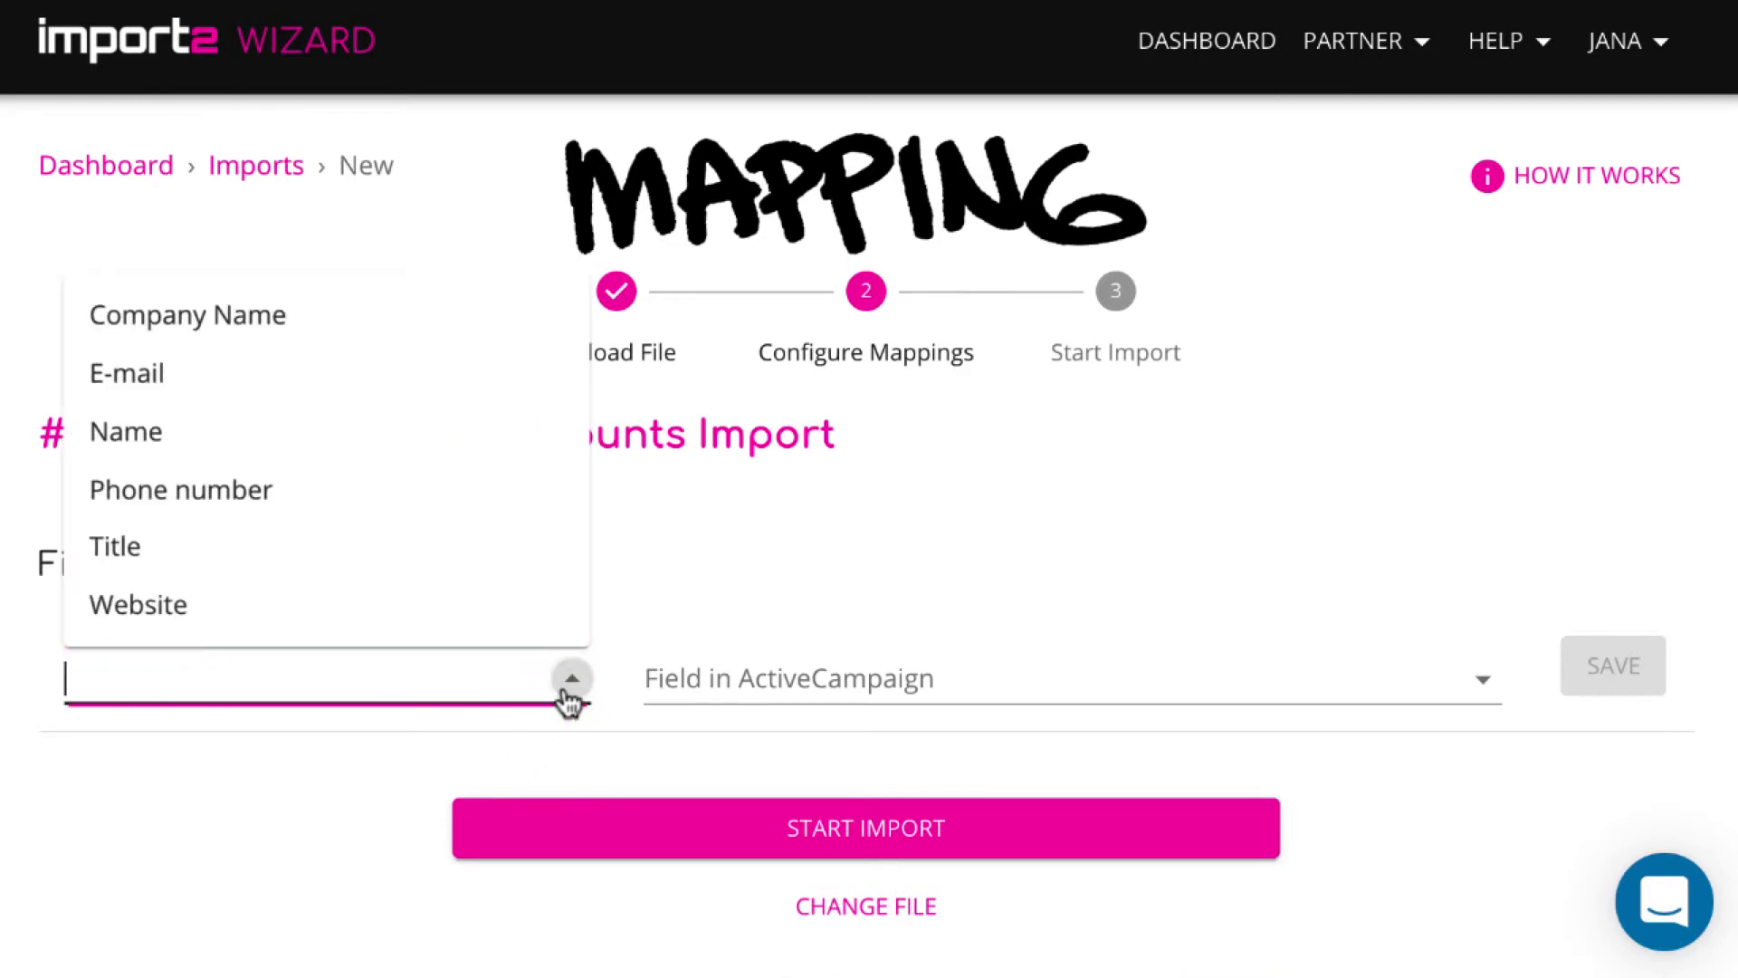
pyautogui.click(382, 312)
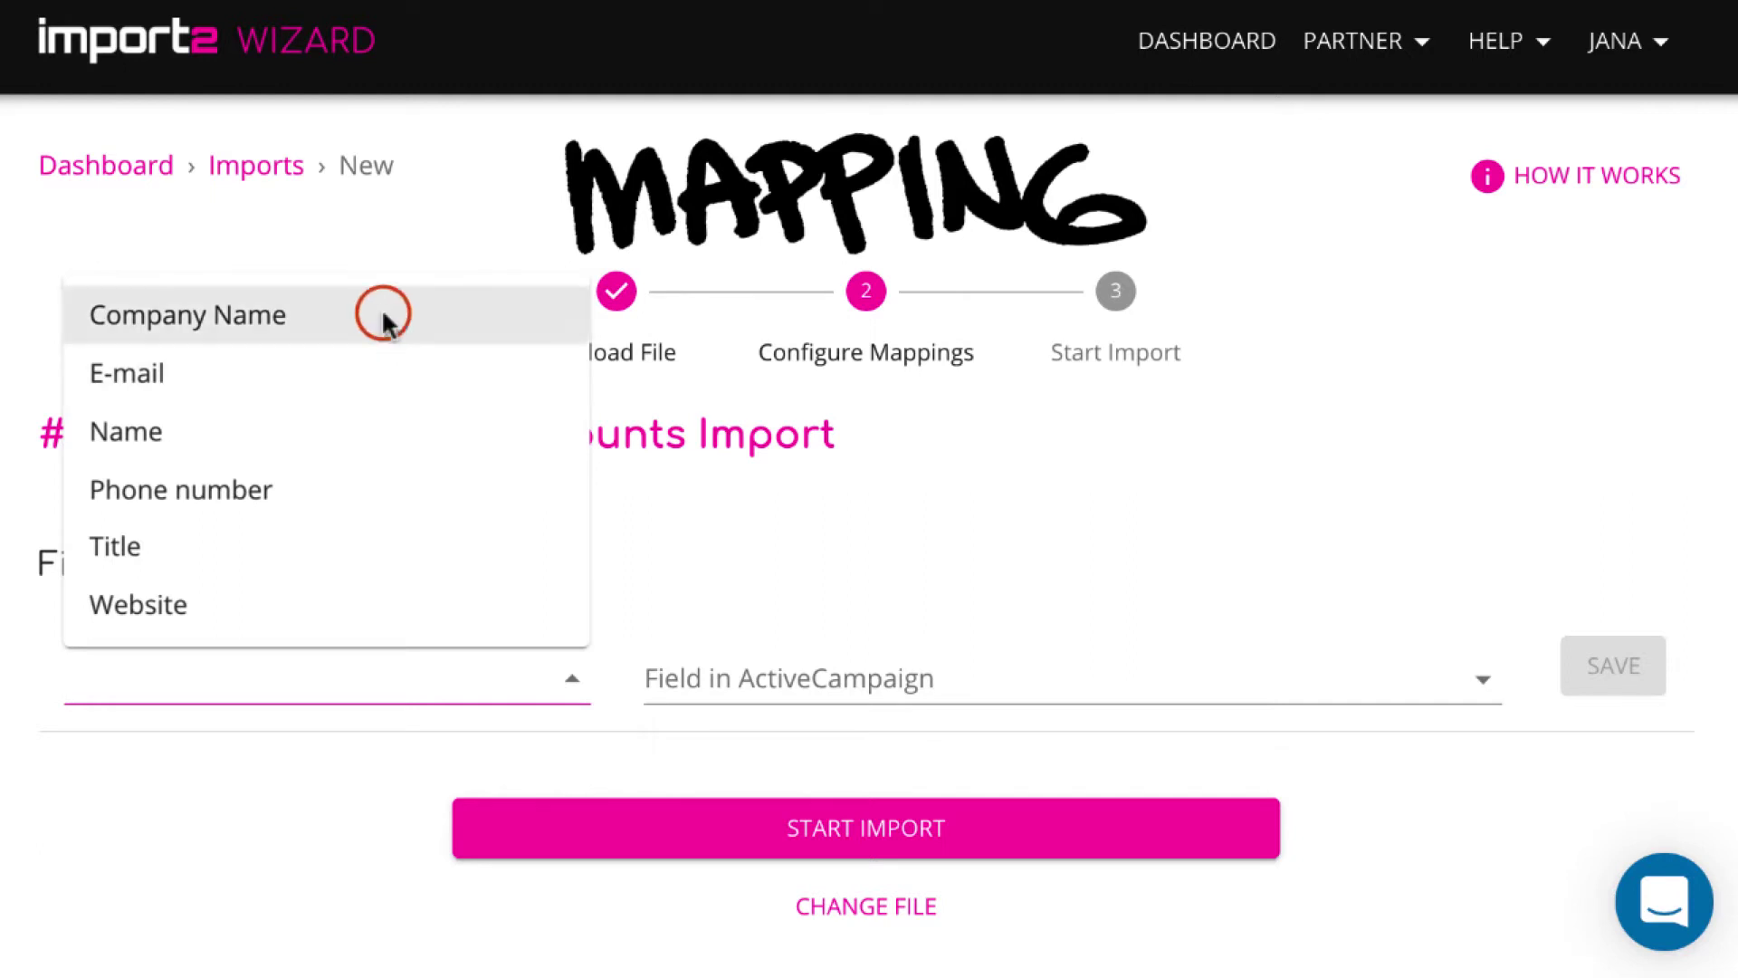
pyautogui.click(709, 674)
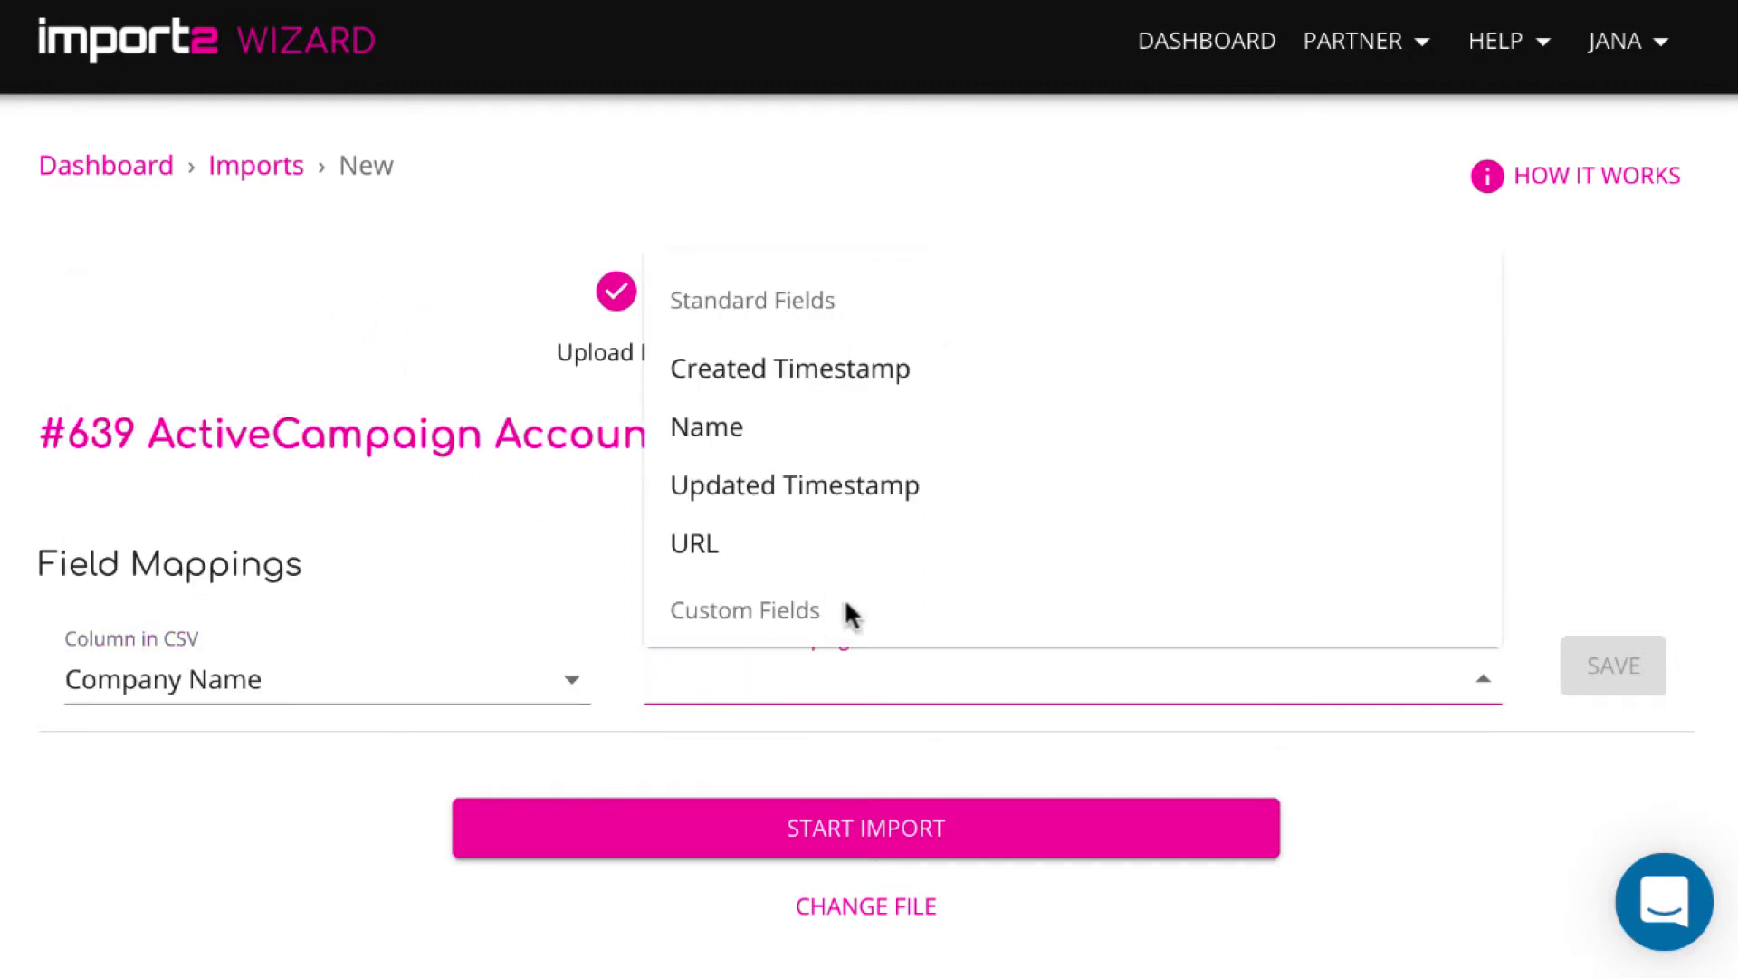
pyautogui.click(693, 424)
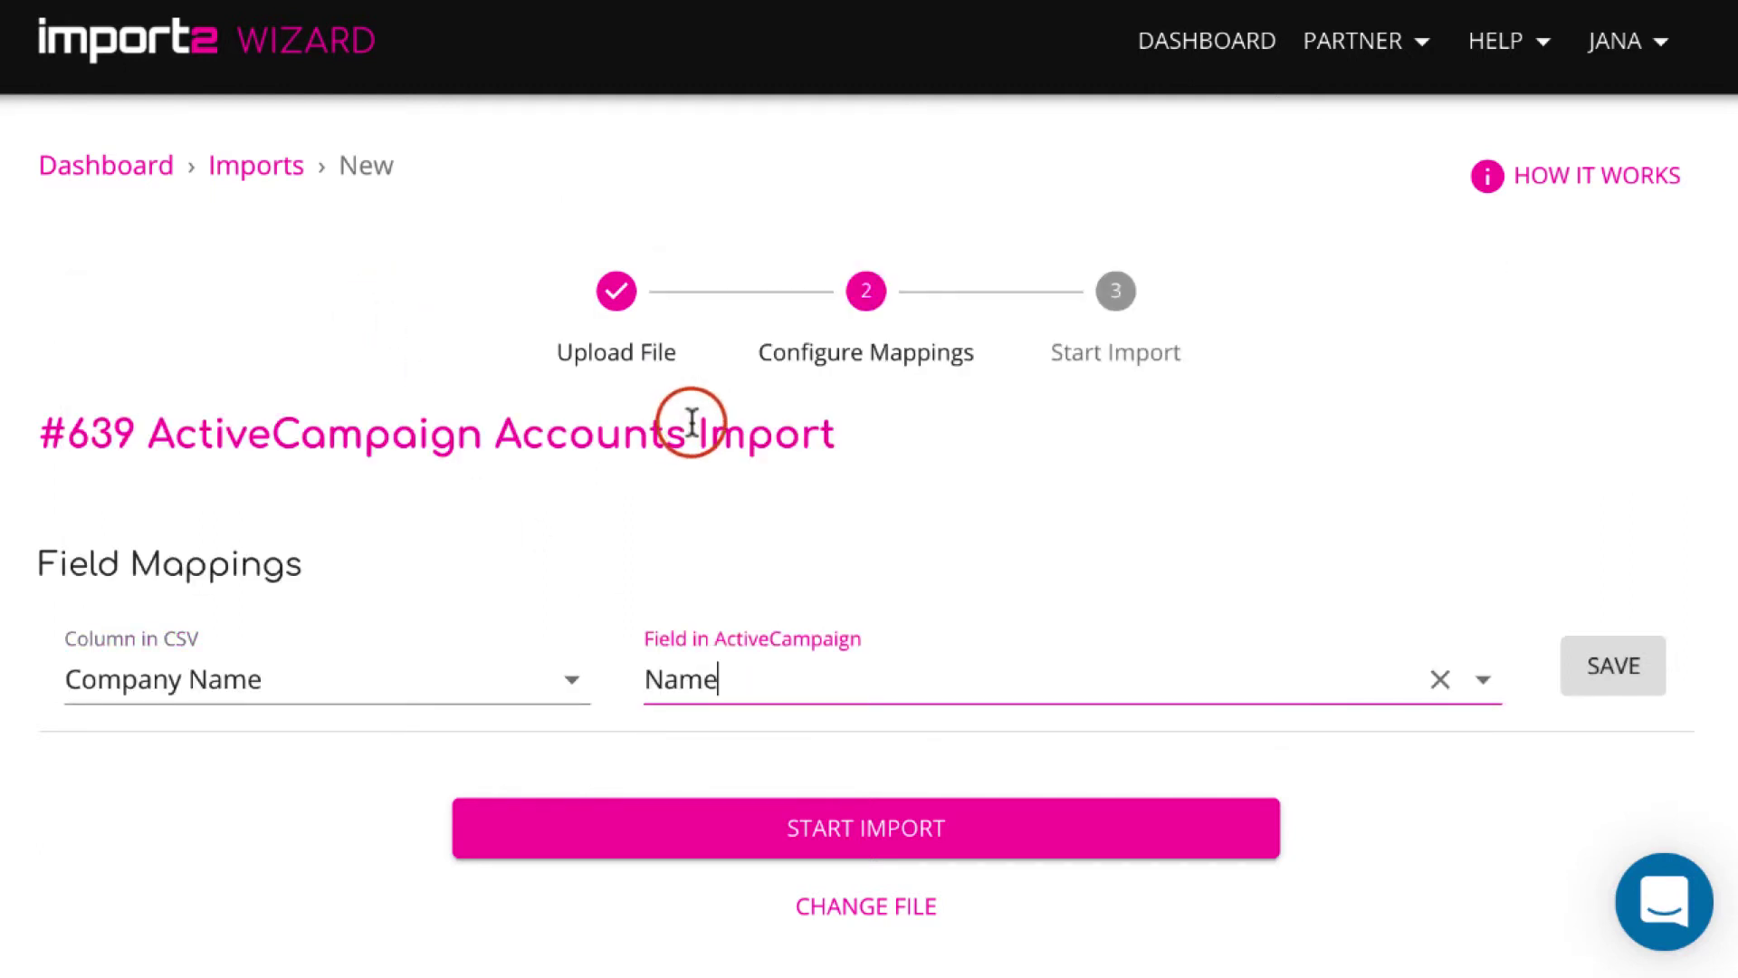
pyautogui.click(1589, 665)
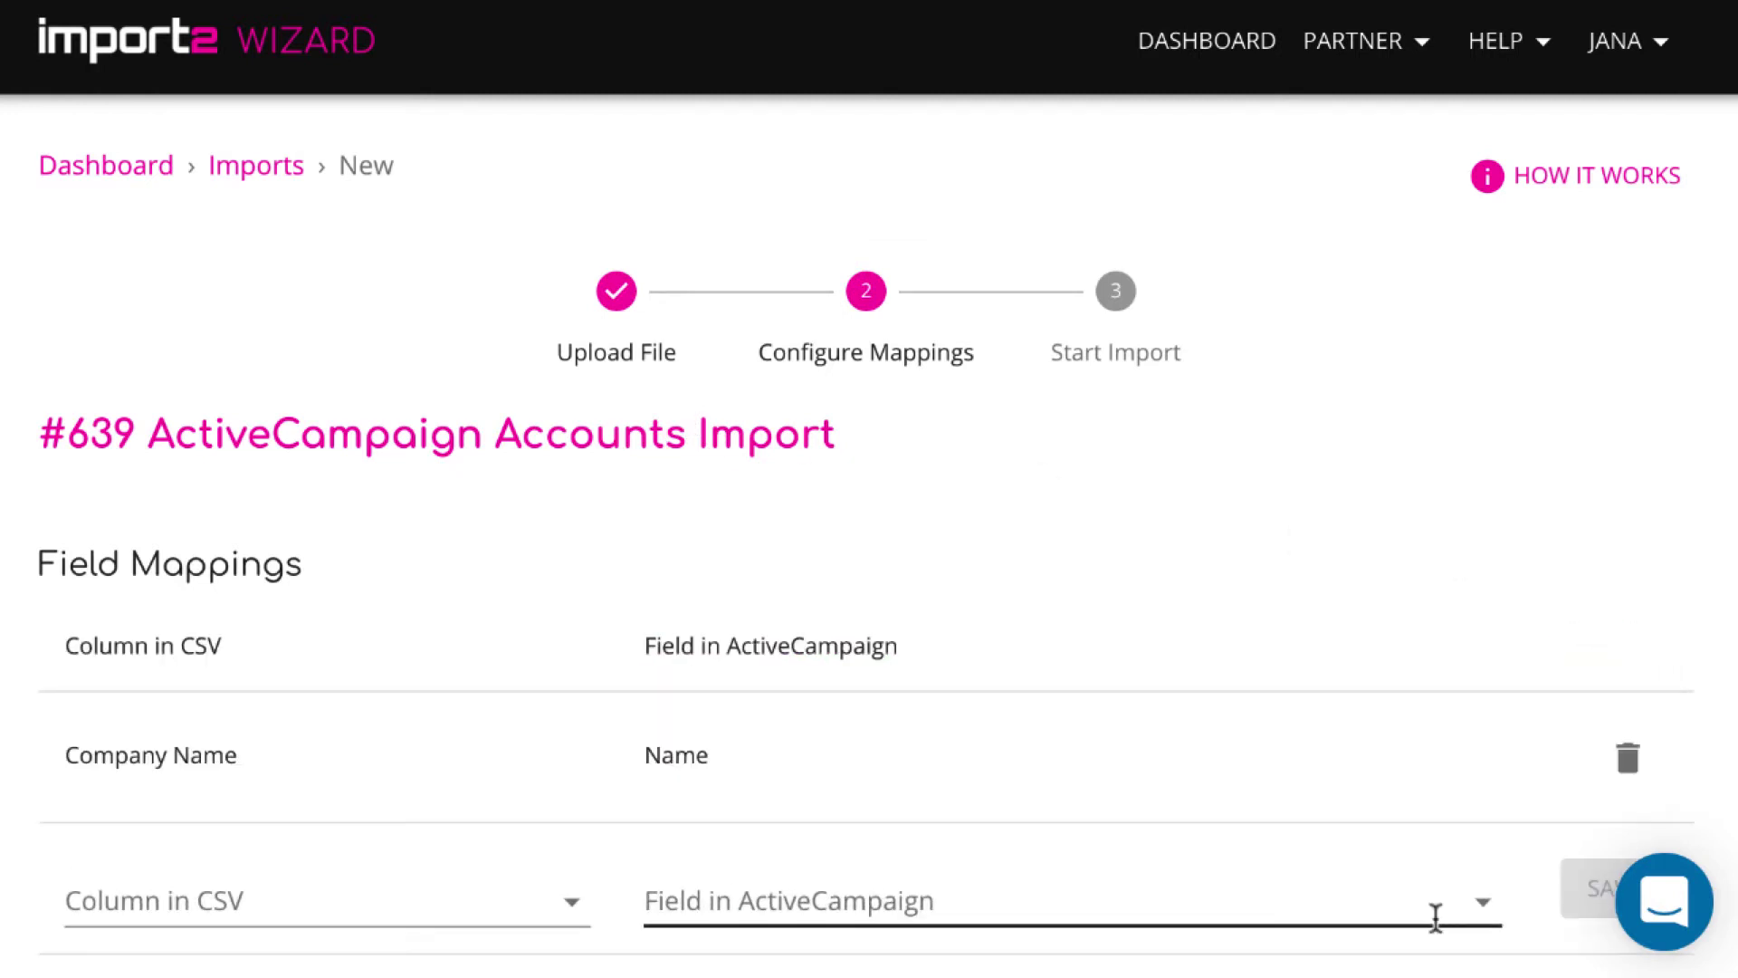
# - Map the Website column to the URL field, save, and start the accounts import
pyautogui.scroll(-2, 962, 684)
pyautogui.click(569, 645)
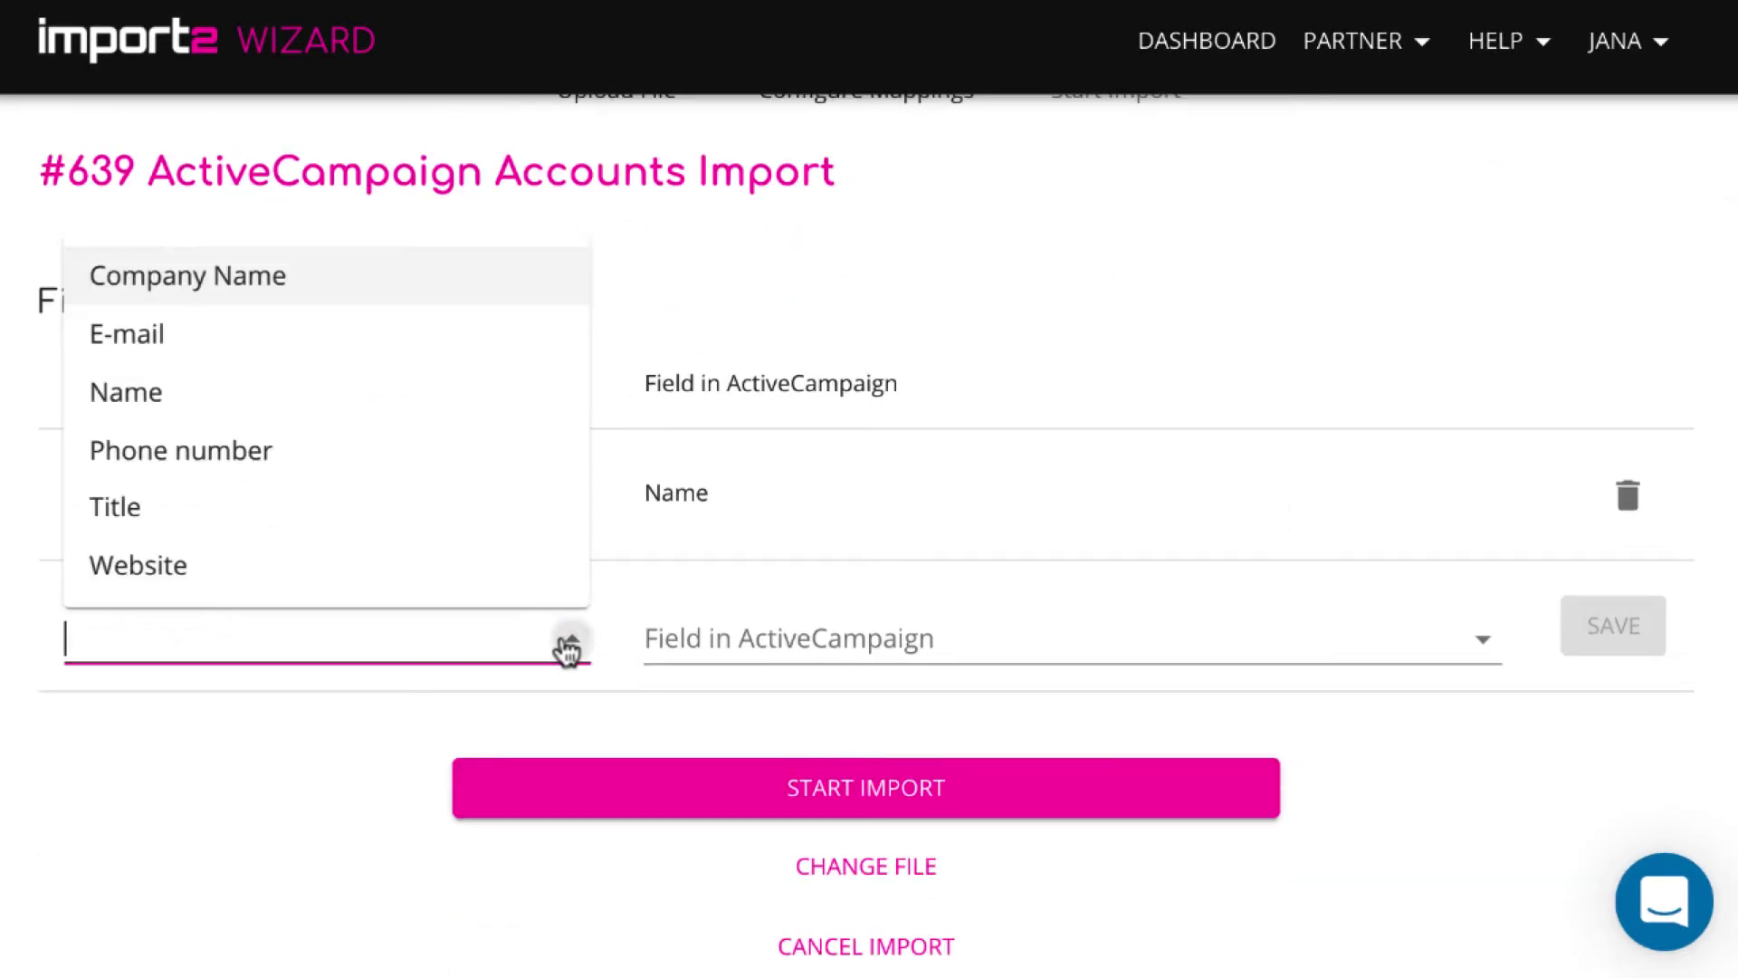
pyautogui.click(362, 582)
pyautogui.click(756, 638)
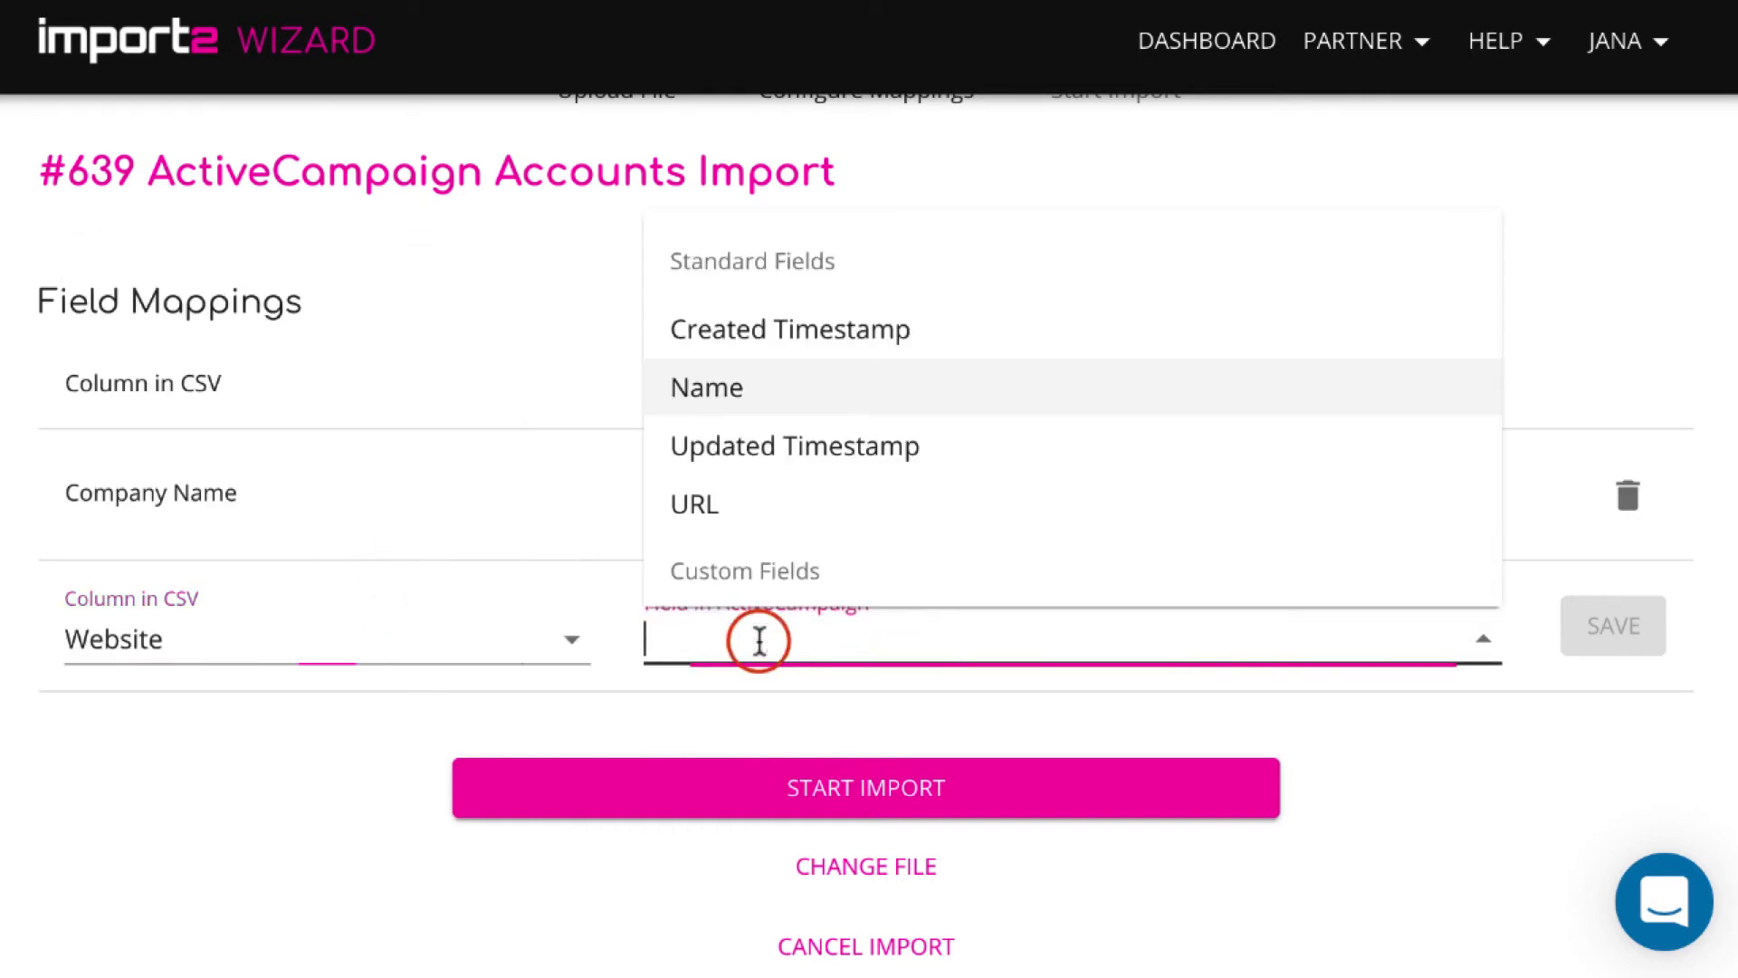
pyautogui.click(727, 514)
pyautogui.click(1585, 632)
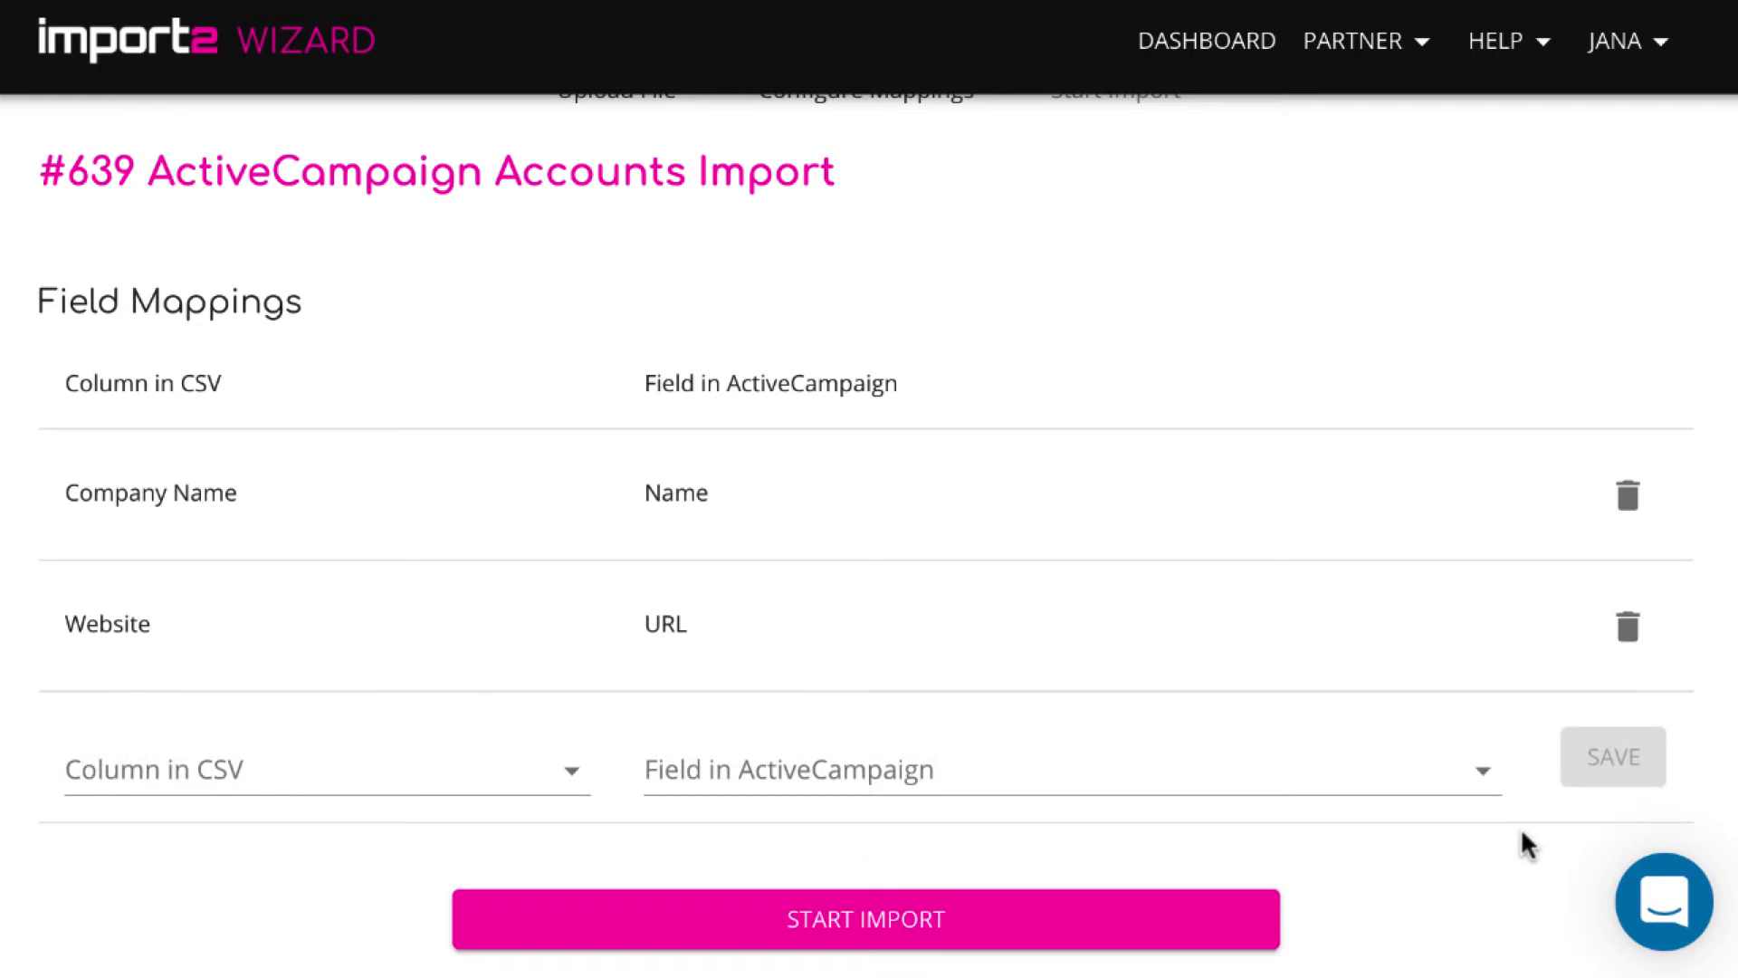
pyautogui.click(1050, 938)
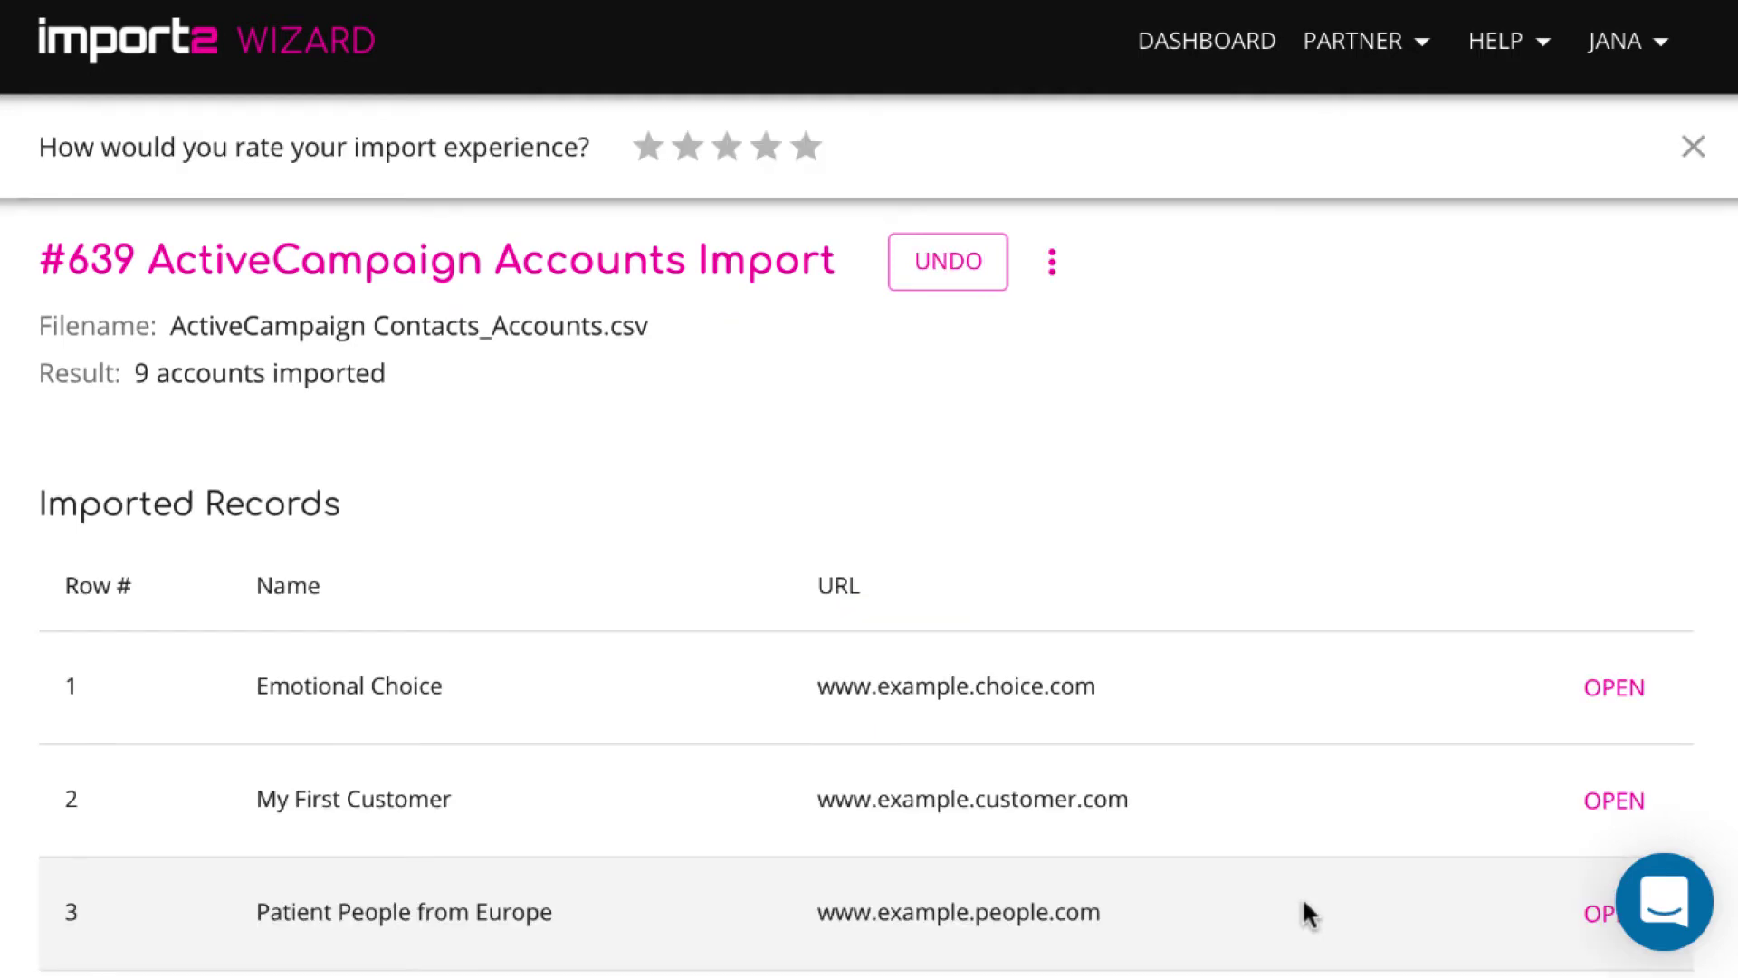
# - Review the 9 imported account names and URLs, then choose a five-star rating
pyautogui.scroll(-5, 1304, 904)
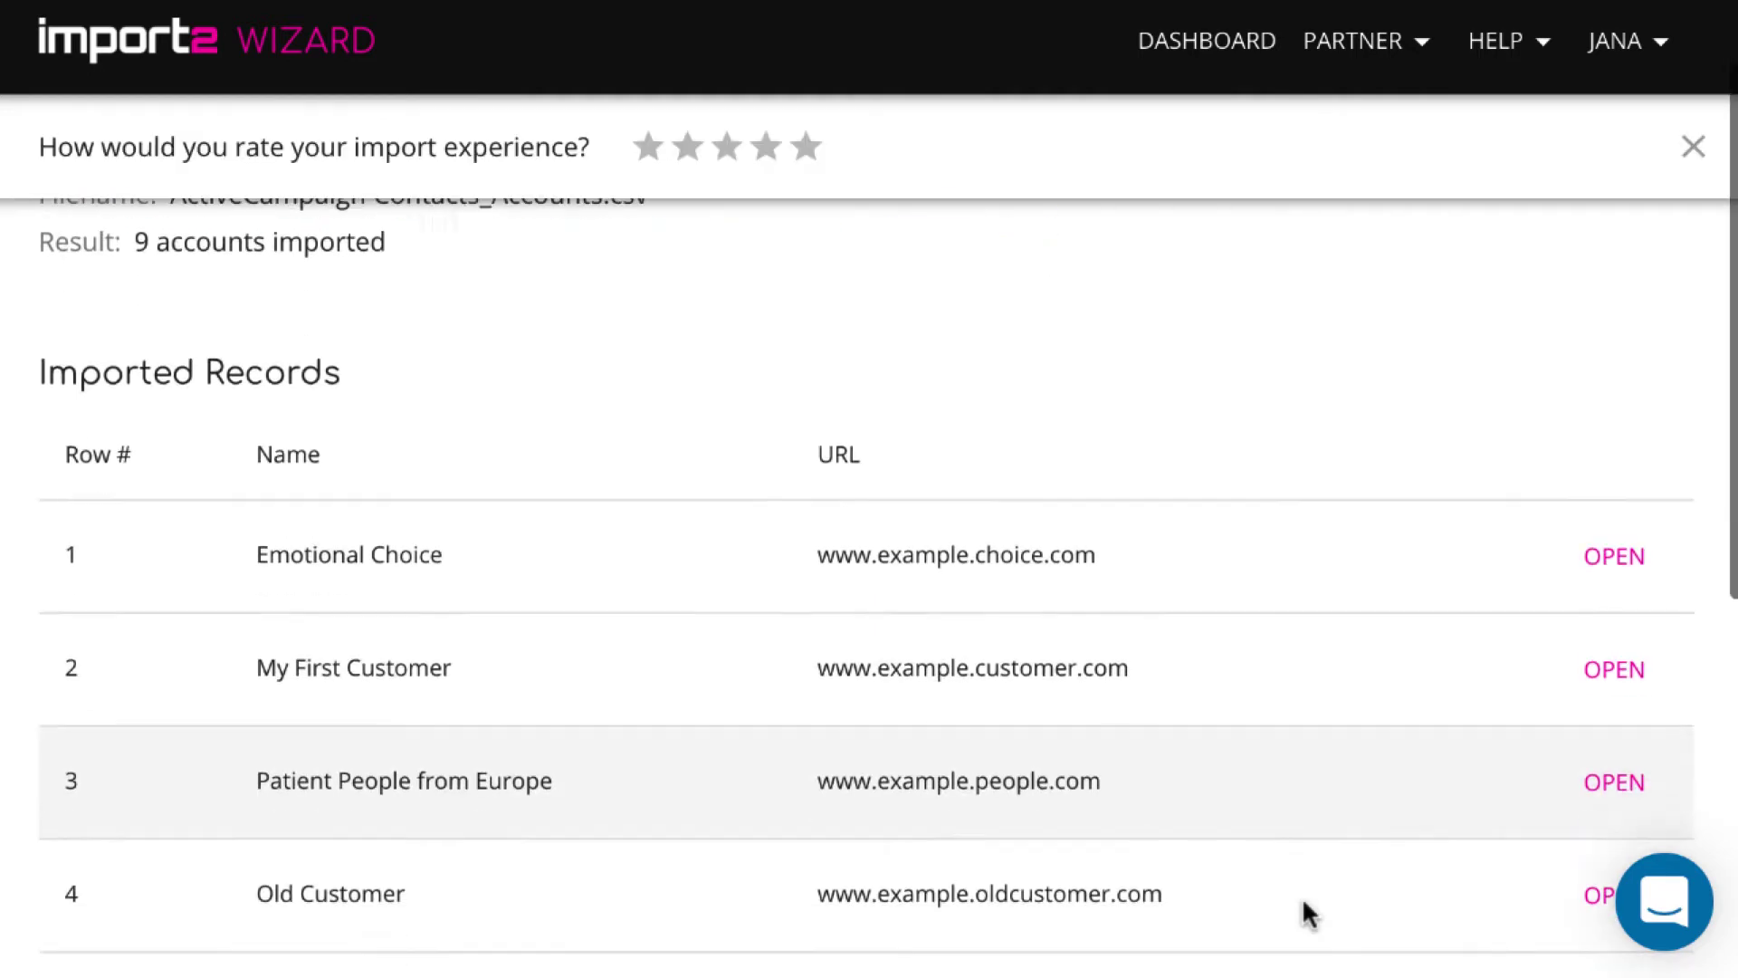
pyautogui.scroll(5, 1304, 902)
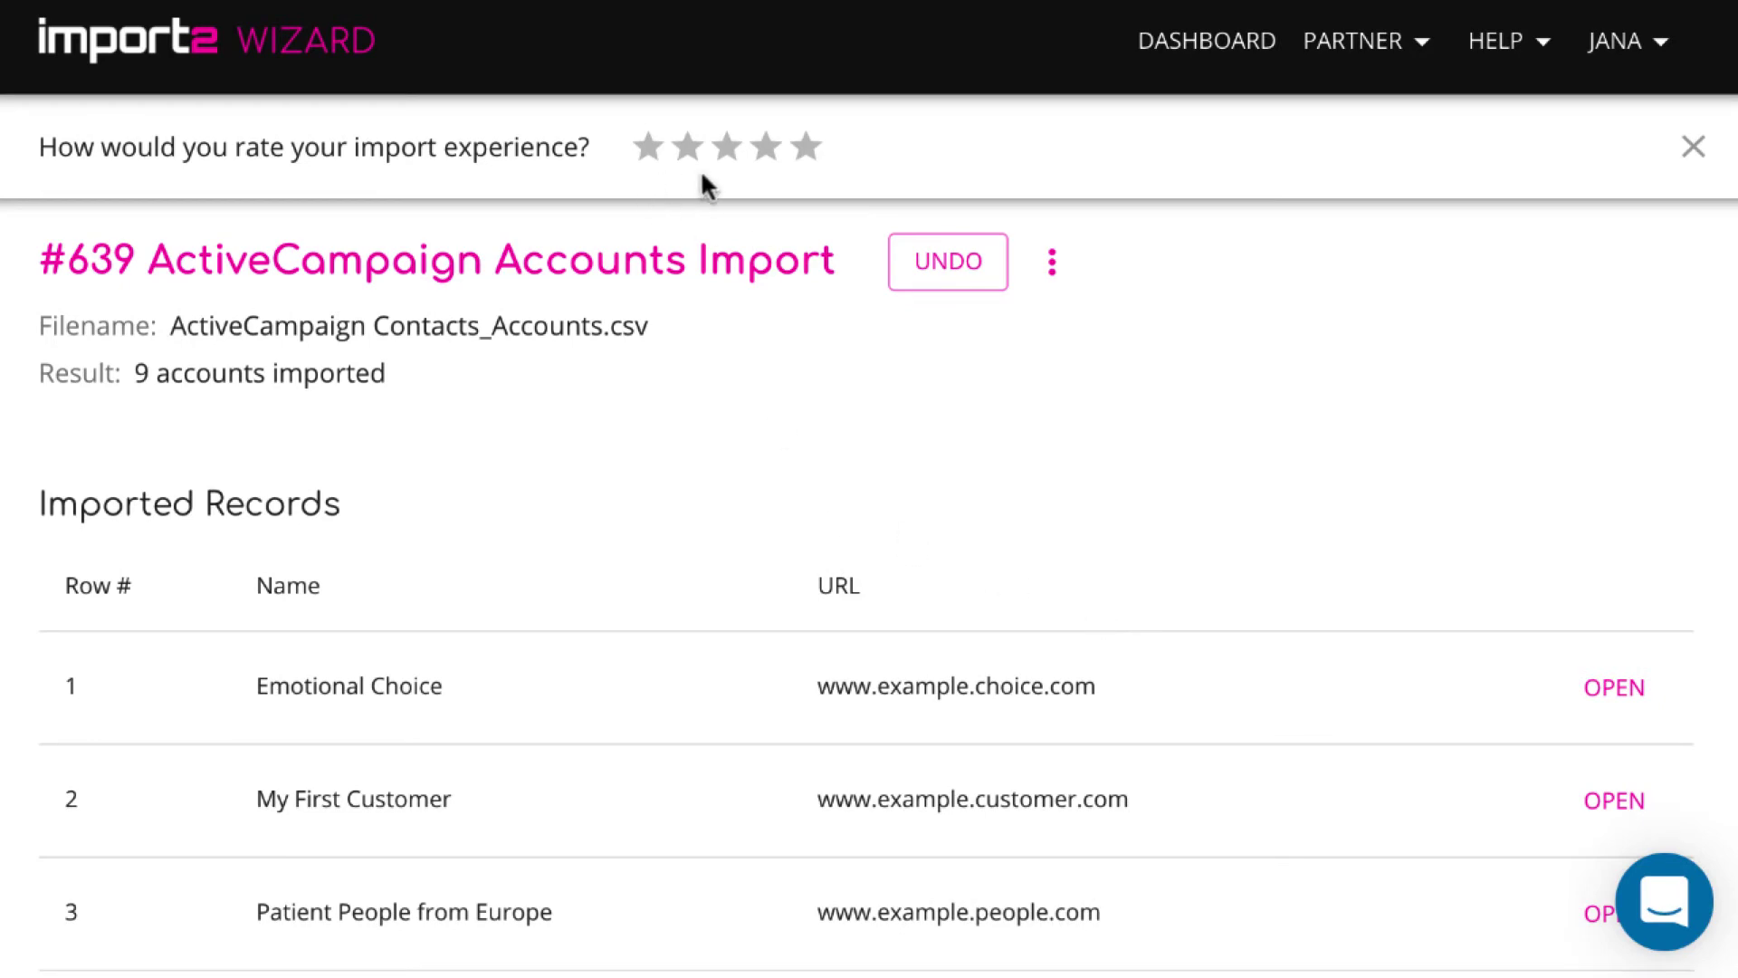
pyautogui.click(806, 146)
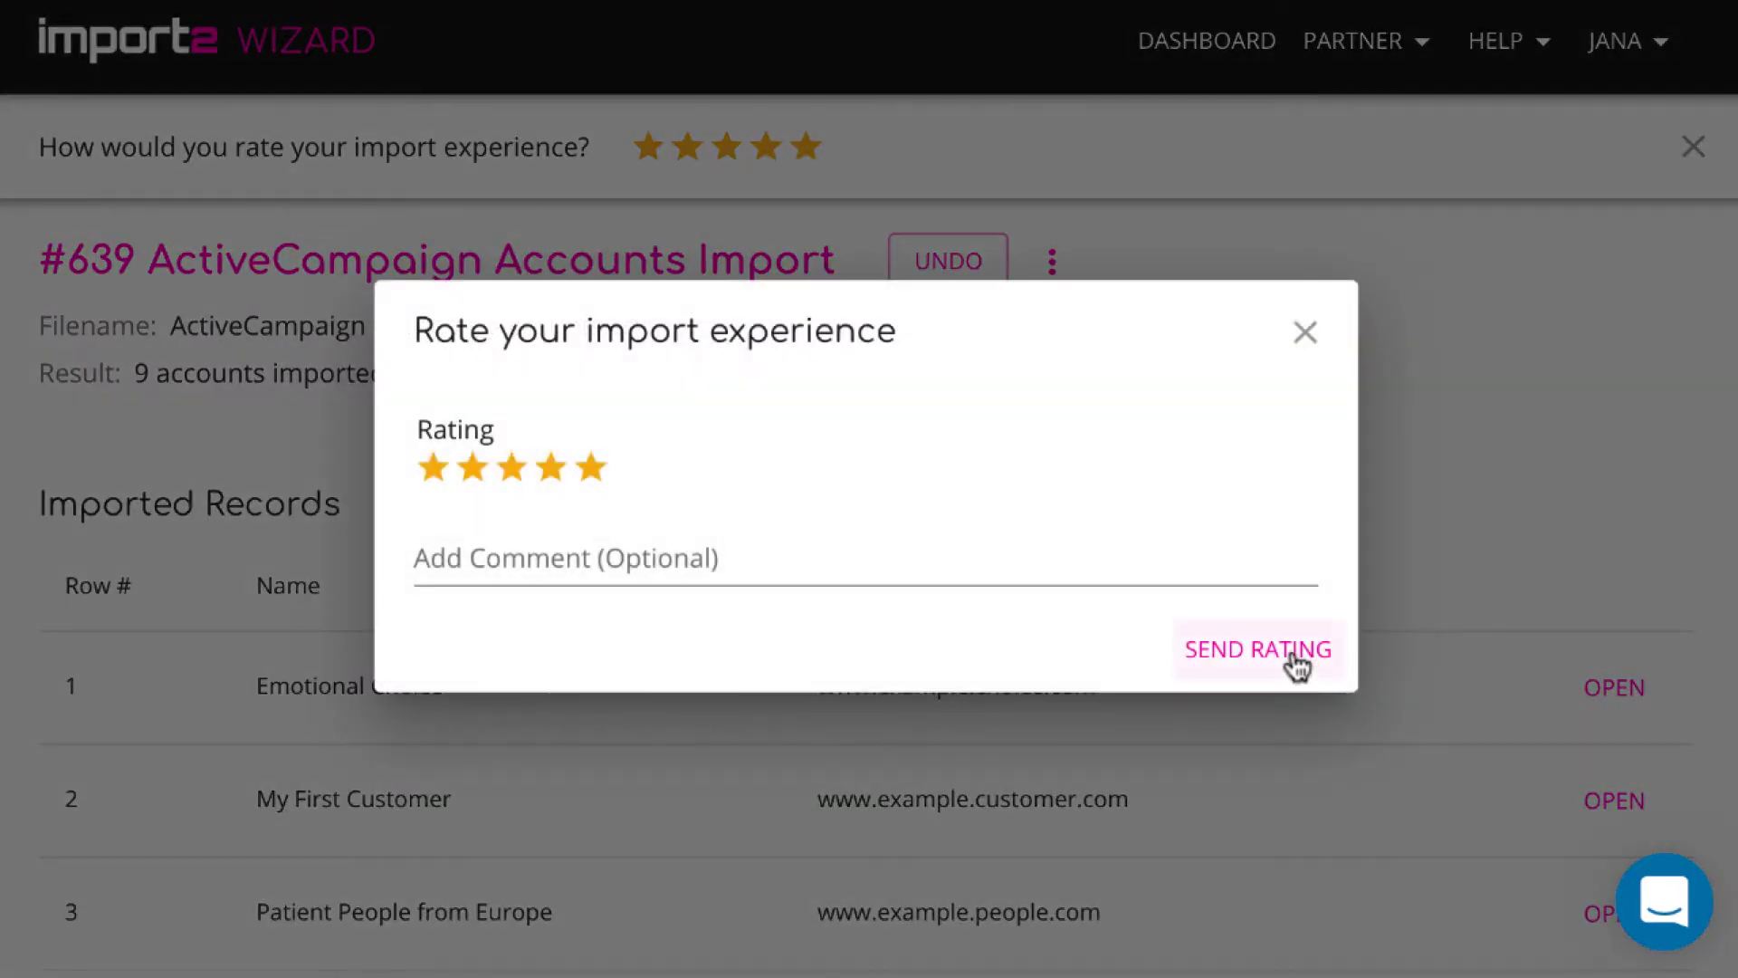
# - Send the five-star rating and open the Emotional Choice account in ActiveCampaign
pyautogui.click(917, 802)
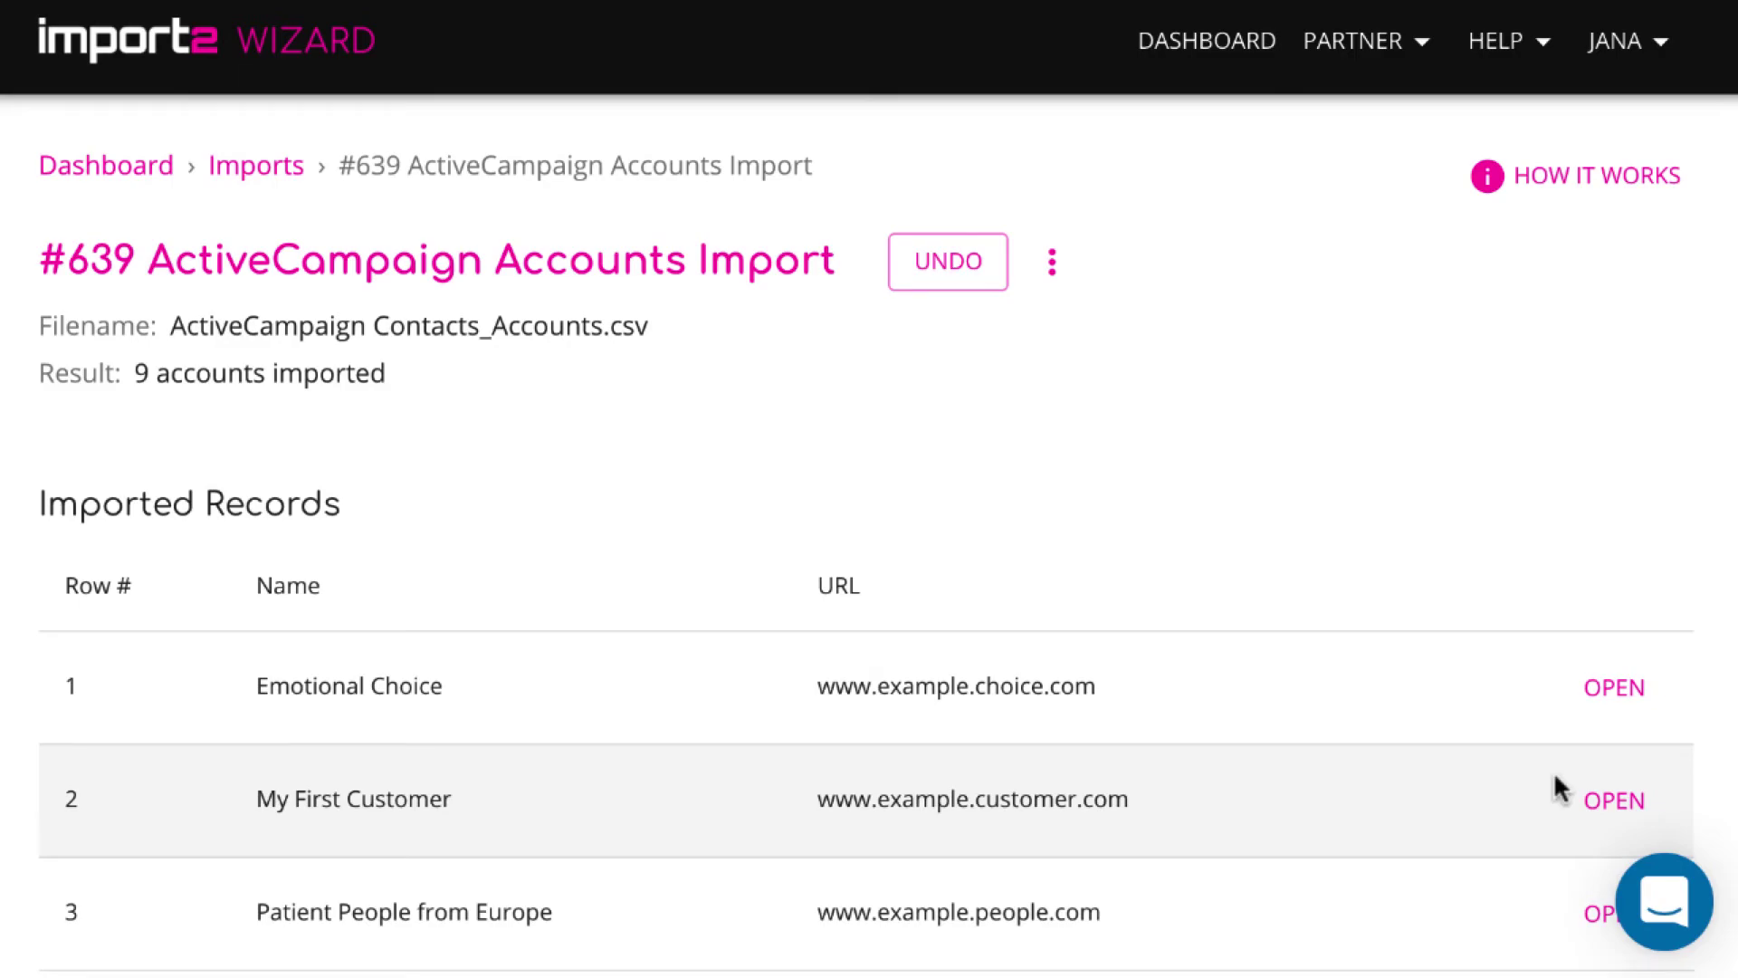
pyautogui.click(1604, 693)
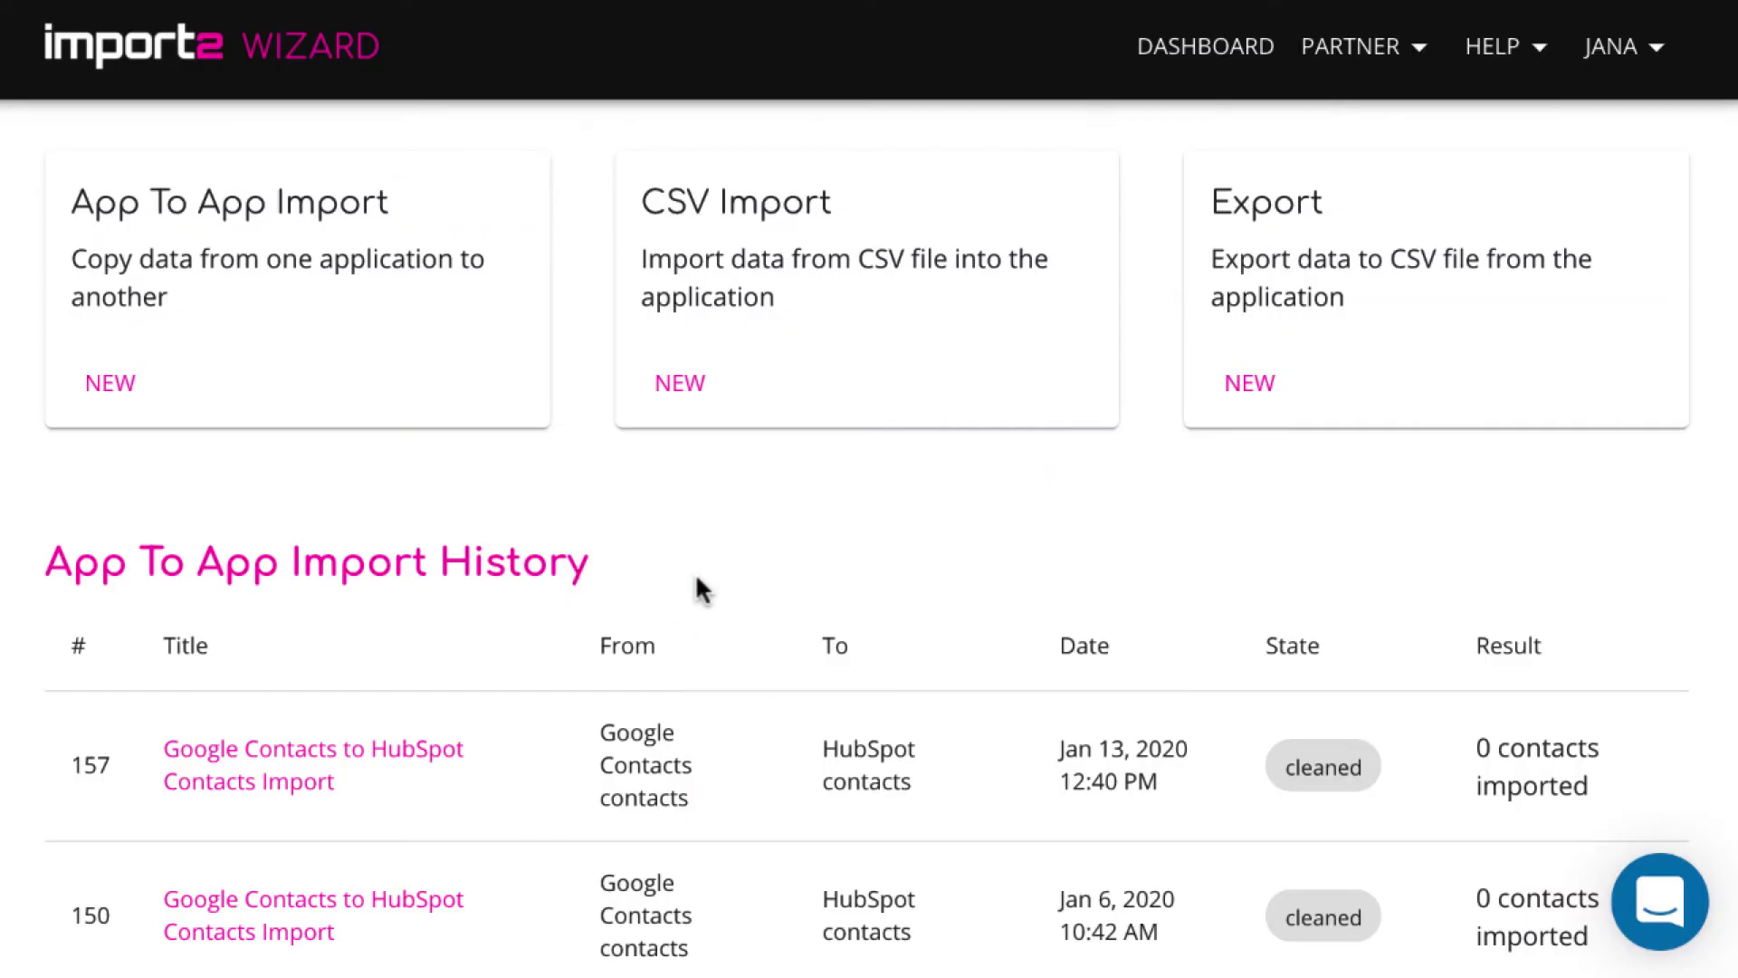
# - Choose NEW on the dashboard's App To App Import card
pyautogui.click(111, 384)
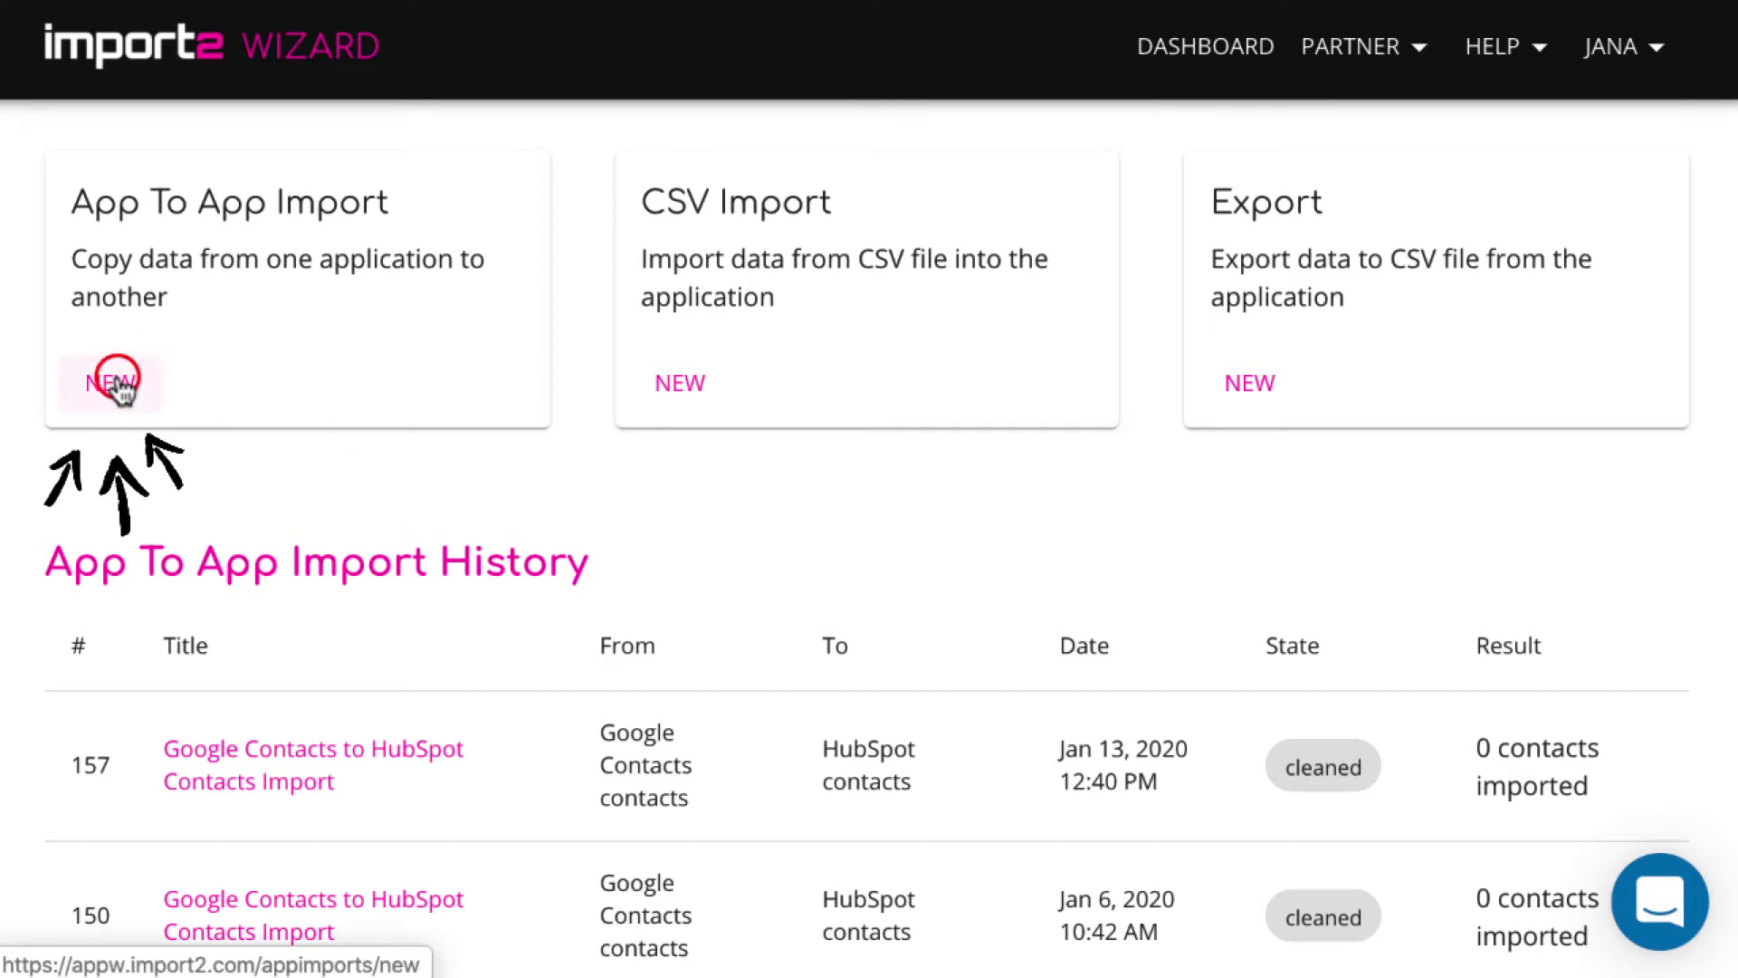
# - Set HubSpot as the From application and ActiveCampaign as the To application
pyautogui.click(1065, 470)
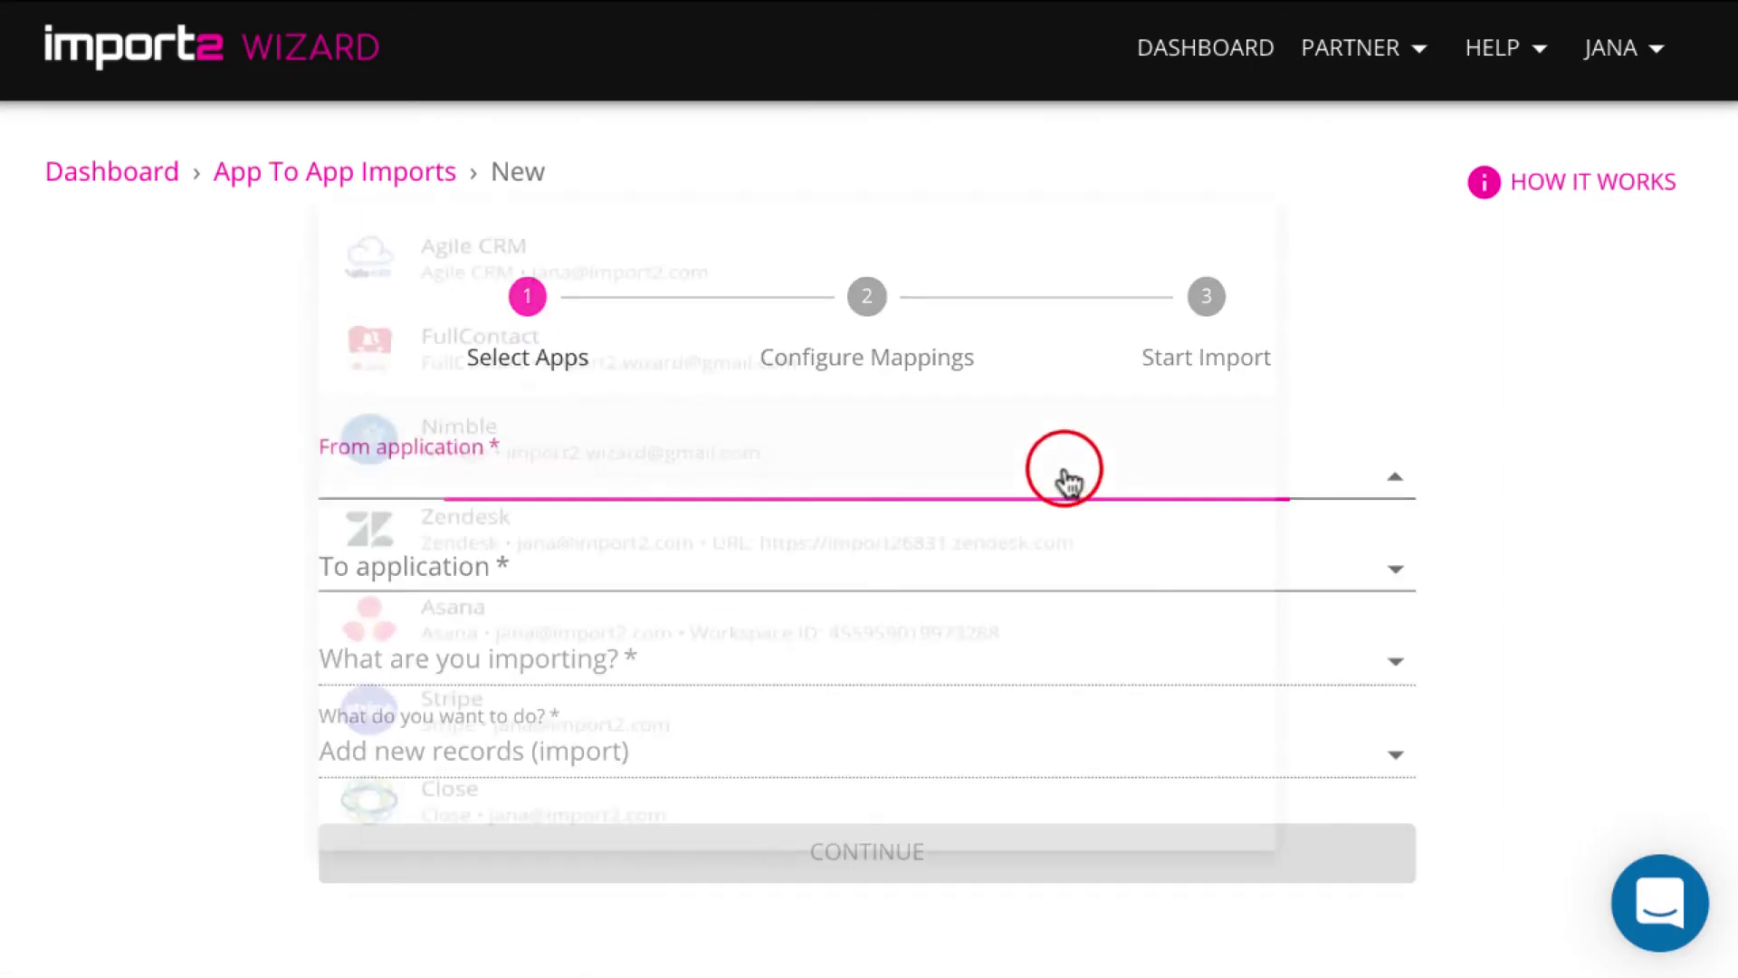
pyautogui.scroll(-15, 1057, 535)
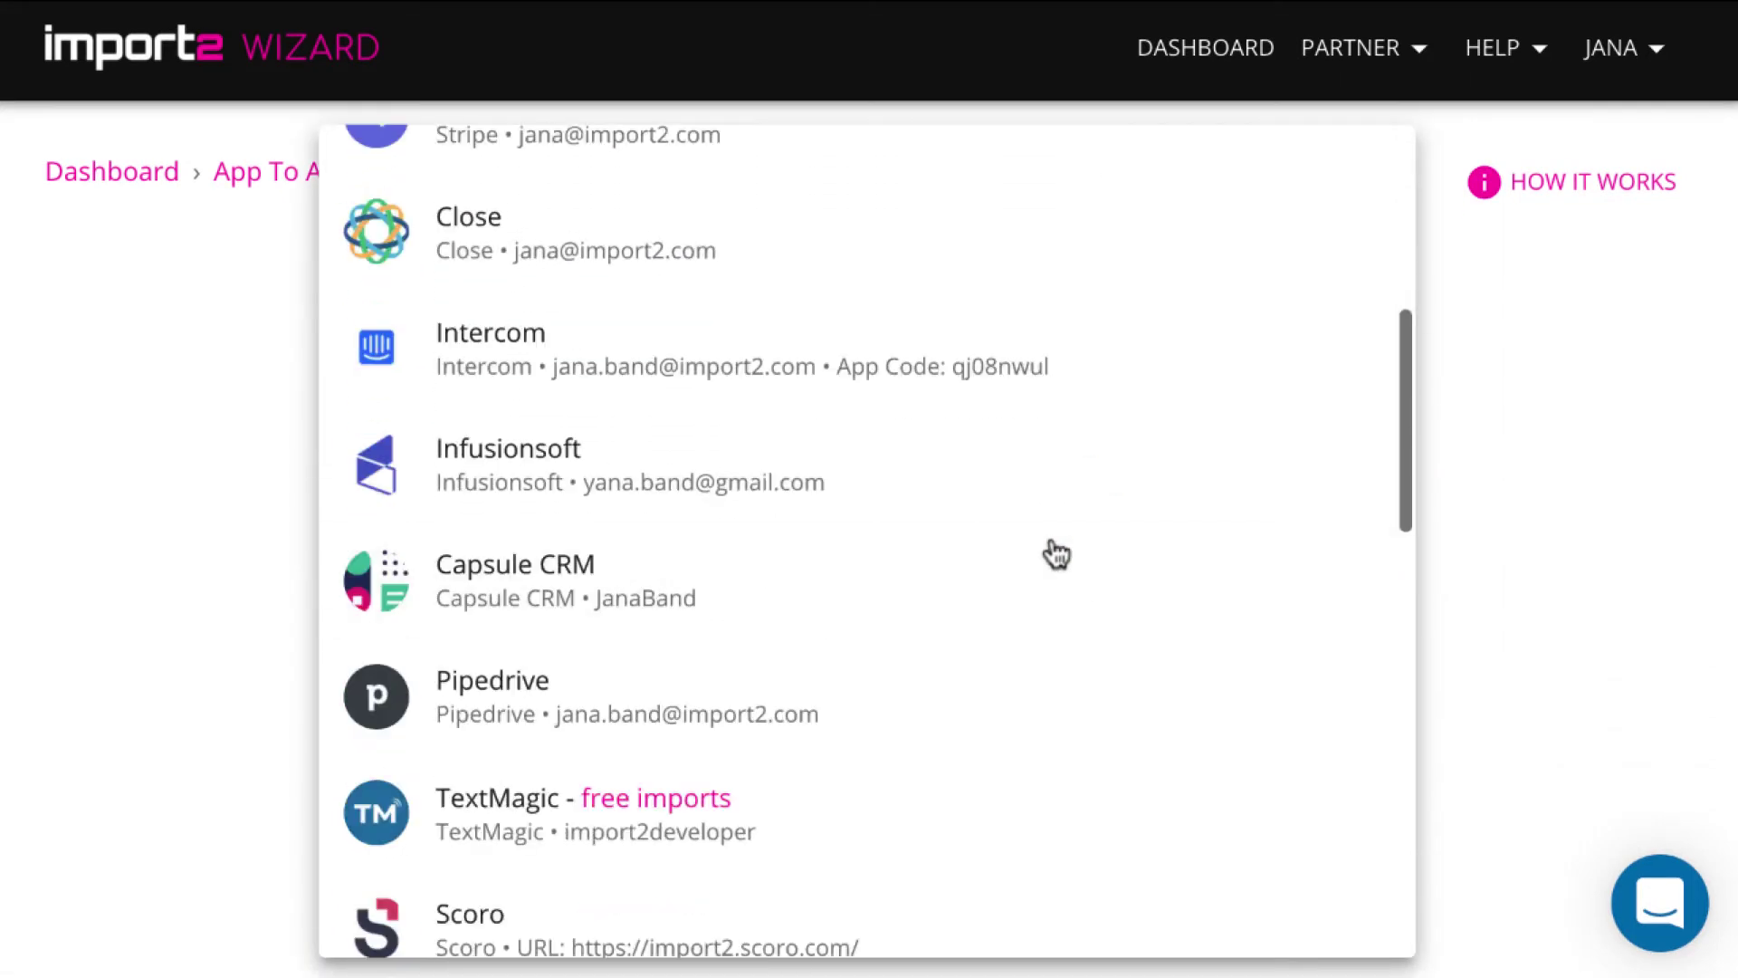
pyautogui.scroll(-7, 1056, 552)
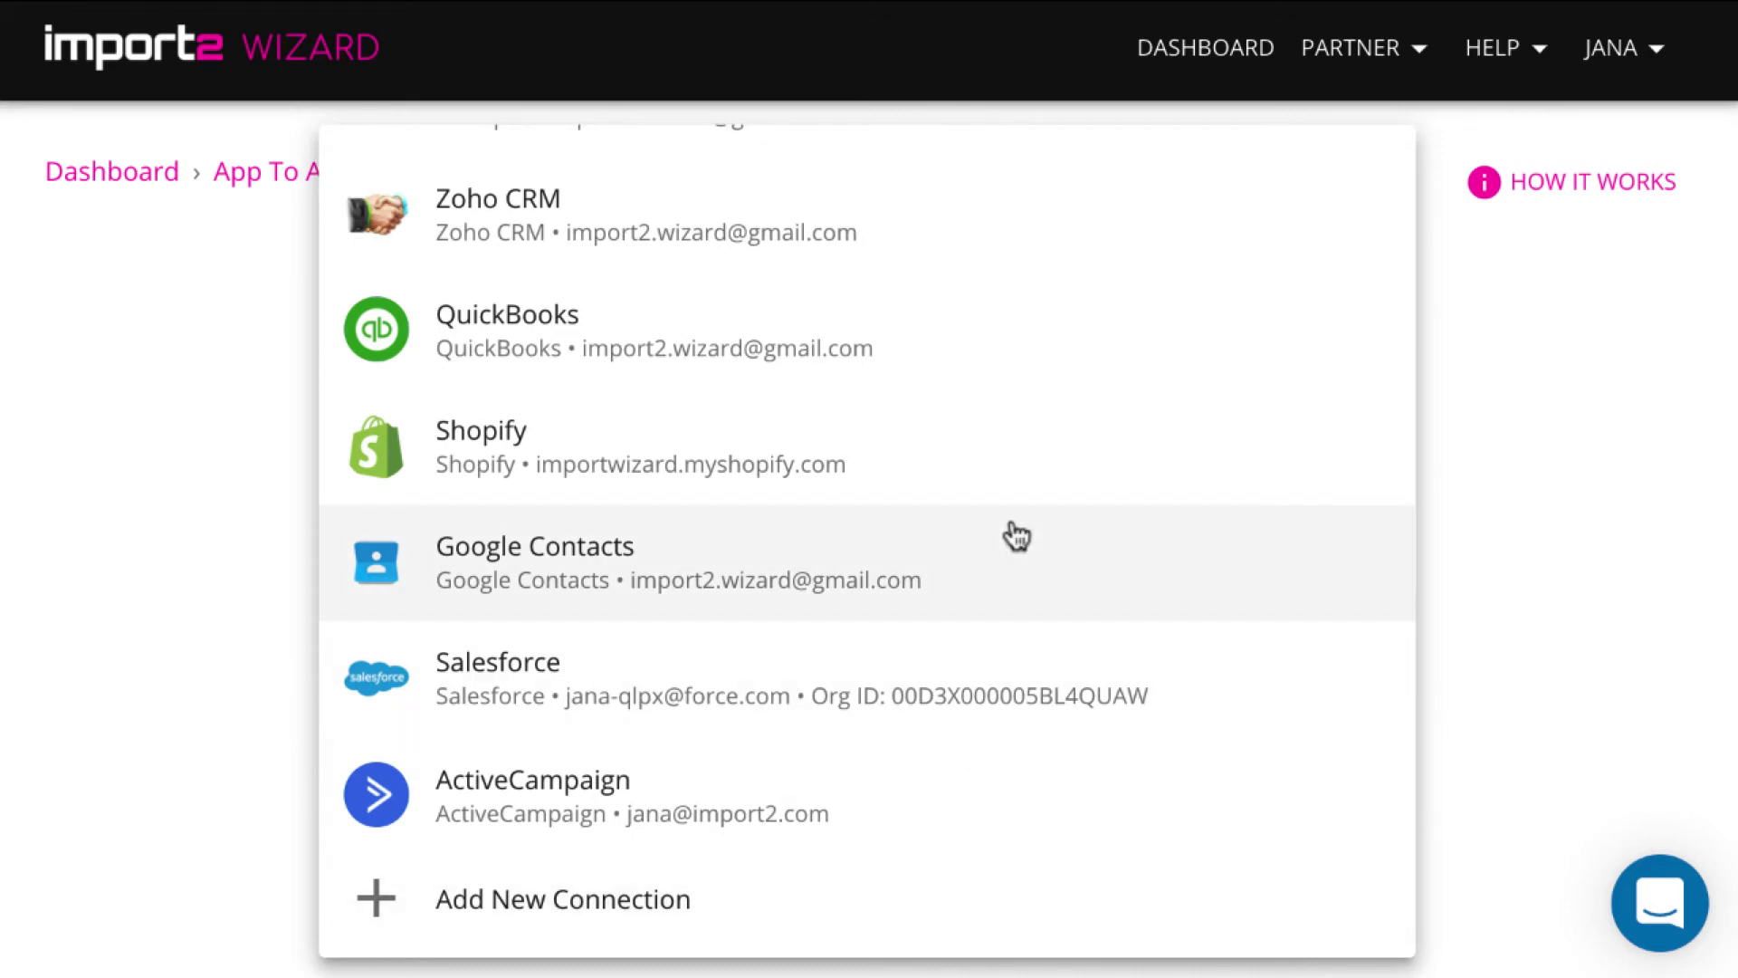
pyautogui.scroll(5, 1017, 535)
pyautogui.click(954, 574)
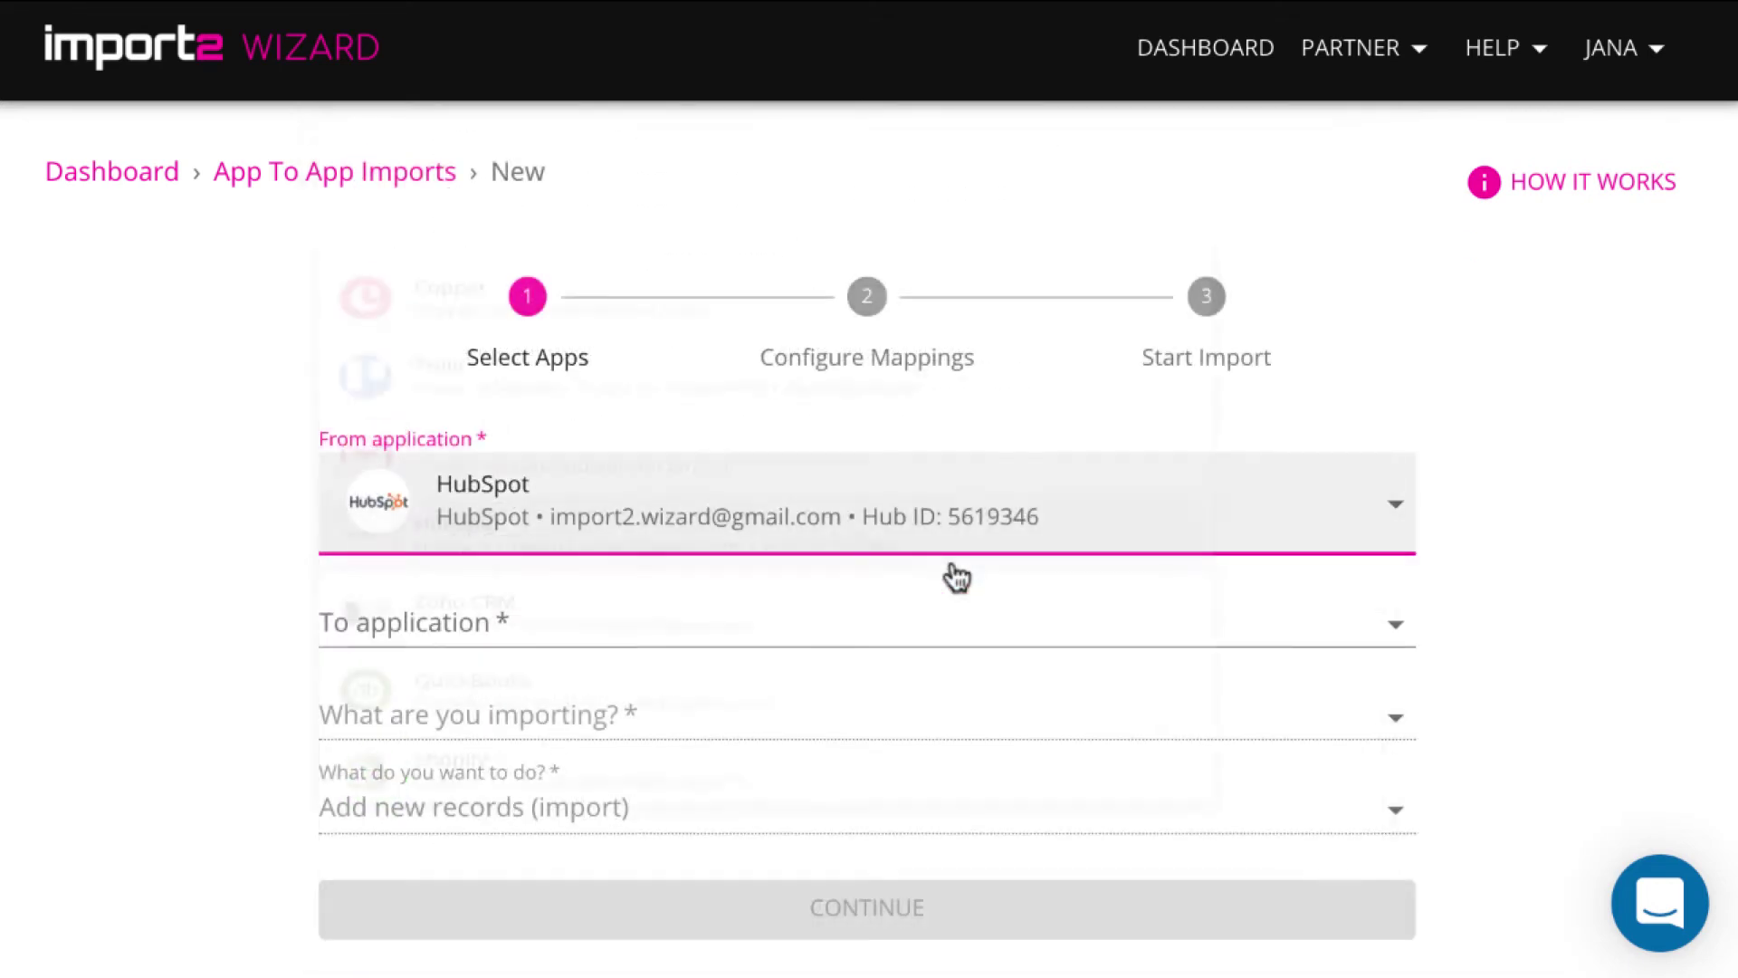
pyautogui.click(952, 619)
pyautogui.scroll(-15, 956, 624)
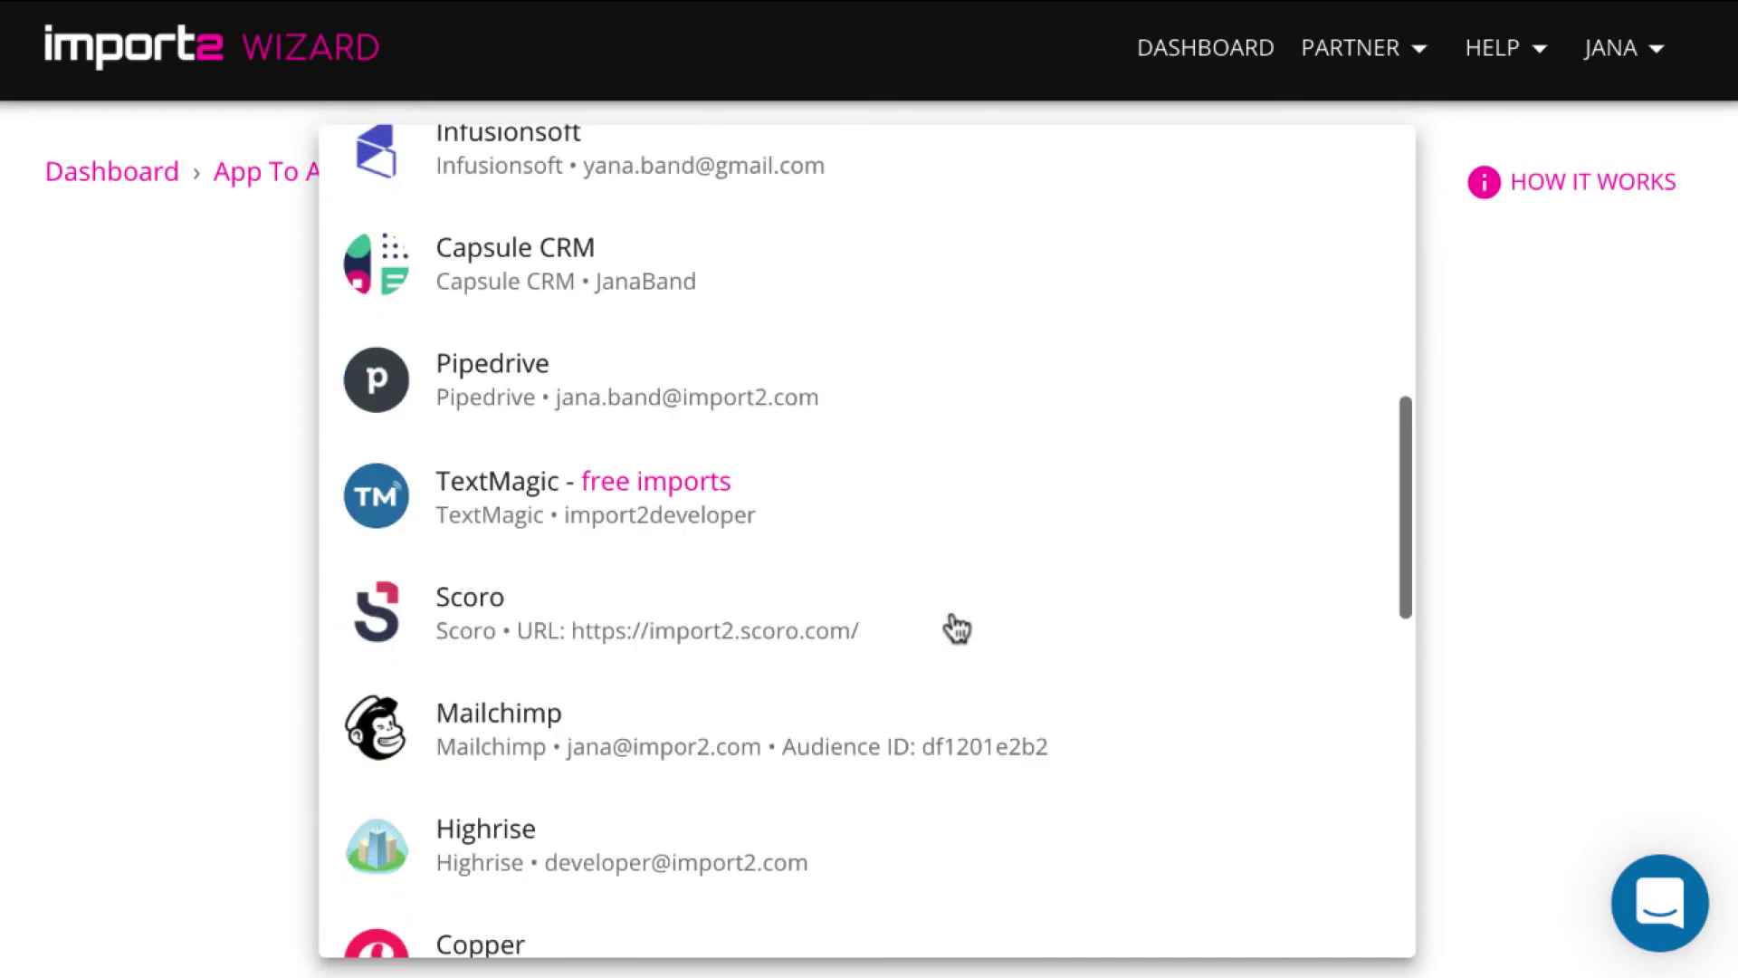
pyautogui.scroll(-5, 956, 626)
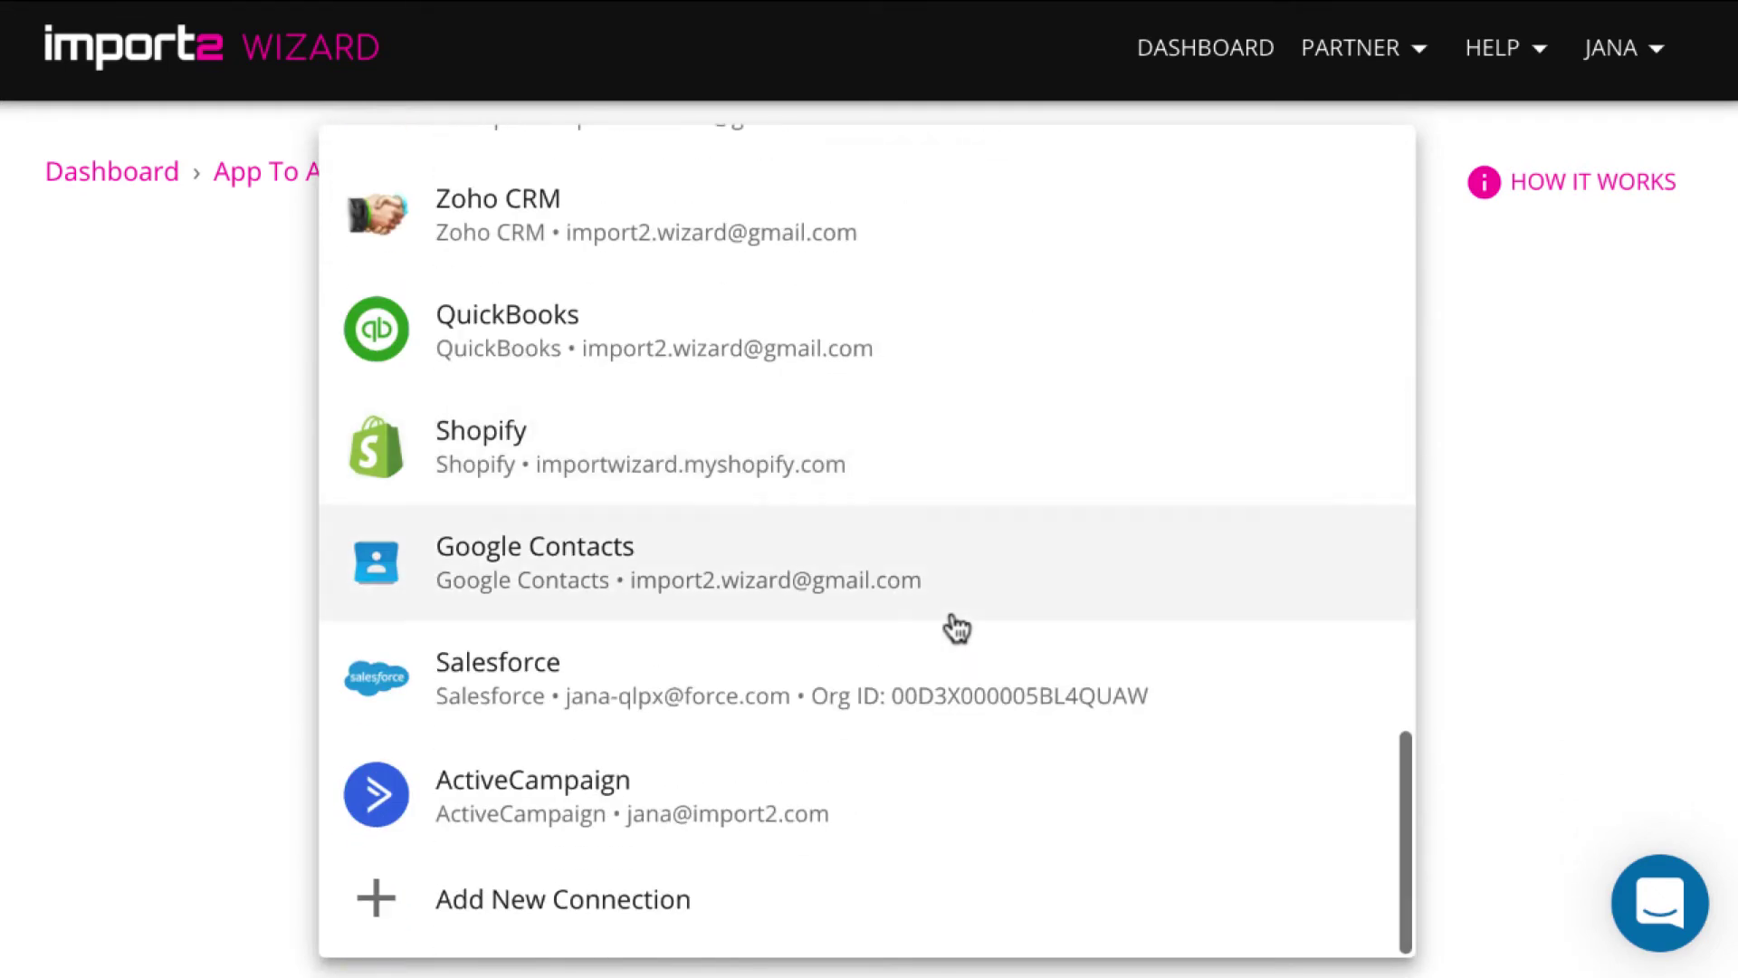
pyautogui.click(874, 820)
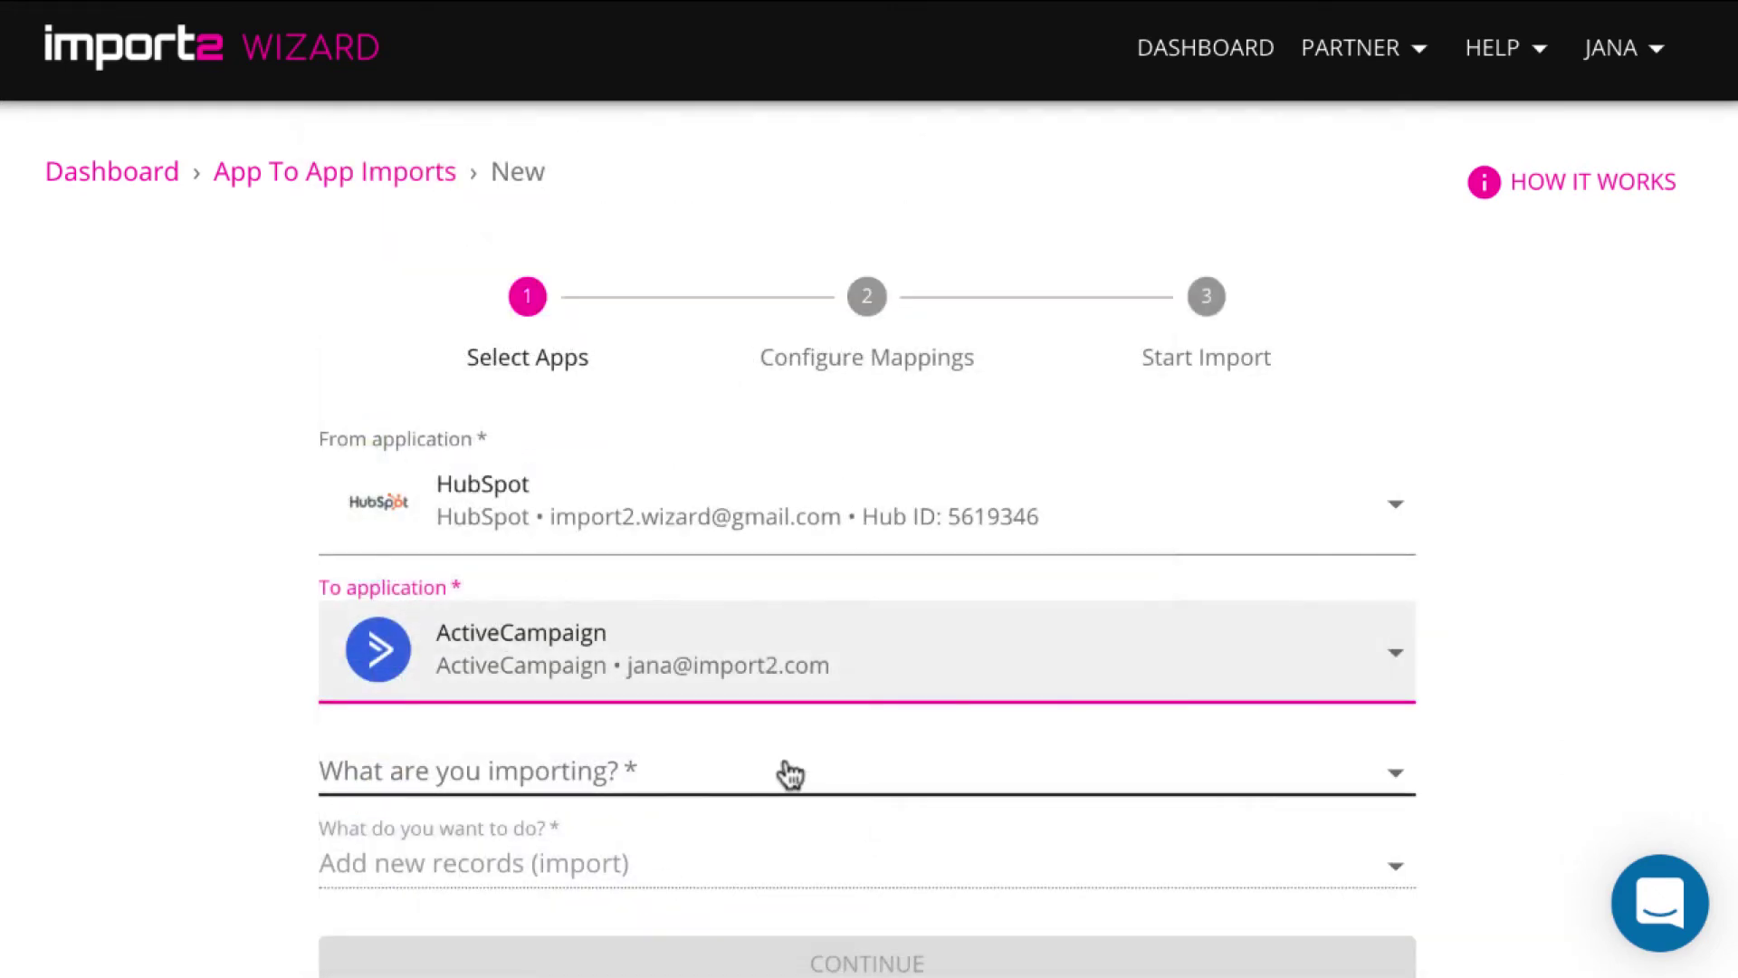
# - Import Deals into Deals using Add new records (import), then continue to mappings
pyautogui.click(787, 773)
pyautogui.click(694, 664)
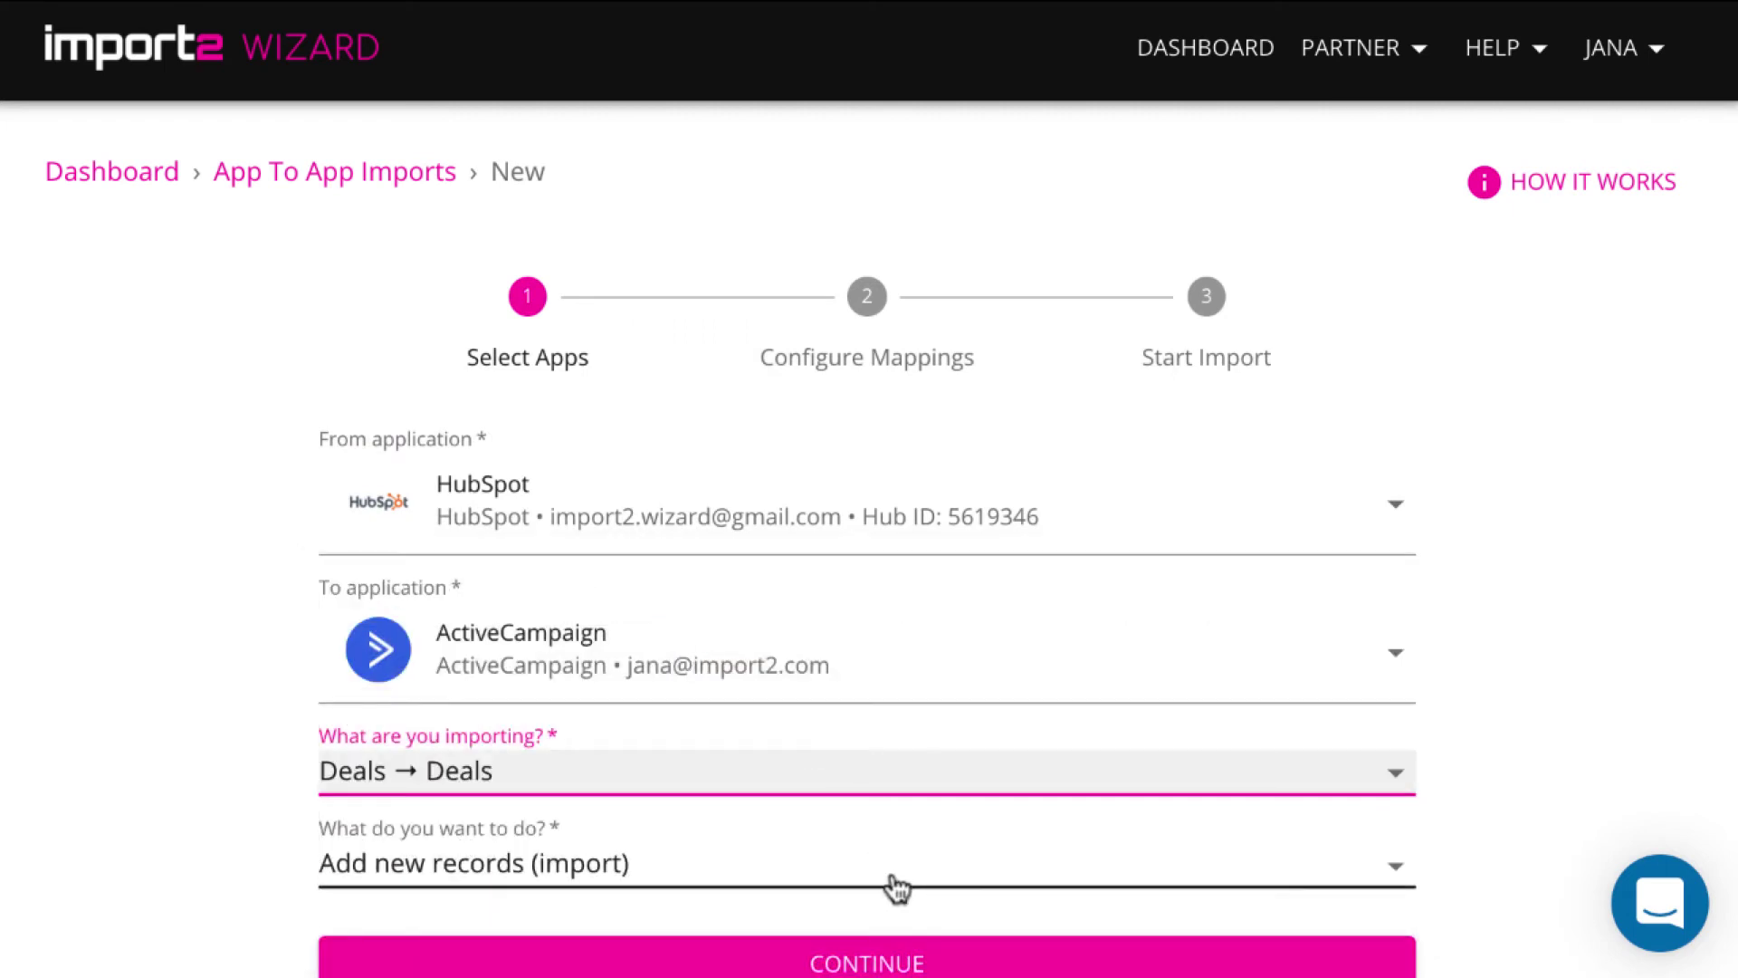
pyautogui.click(896, 880)
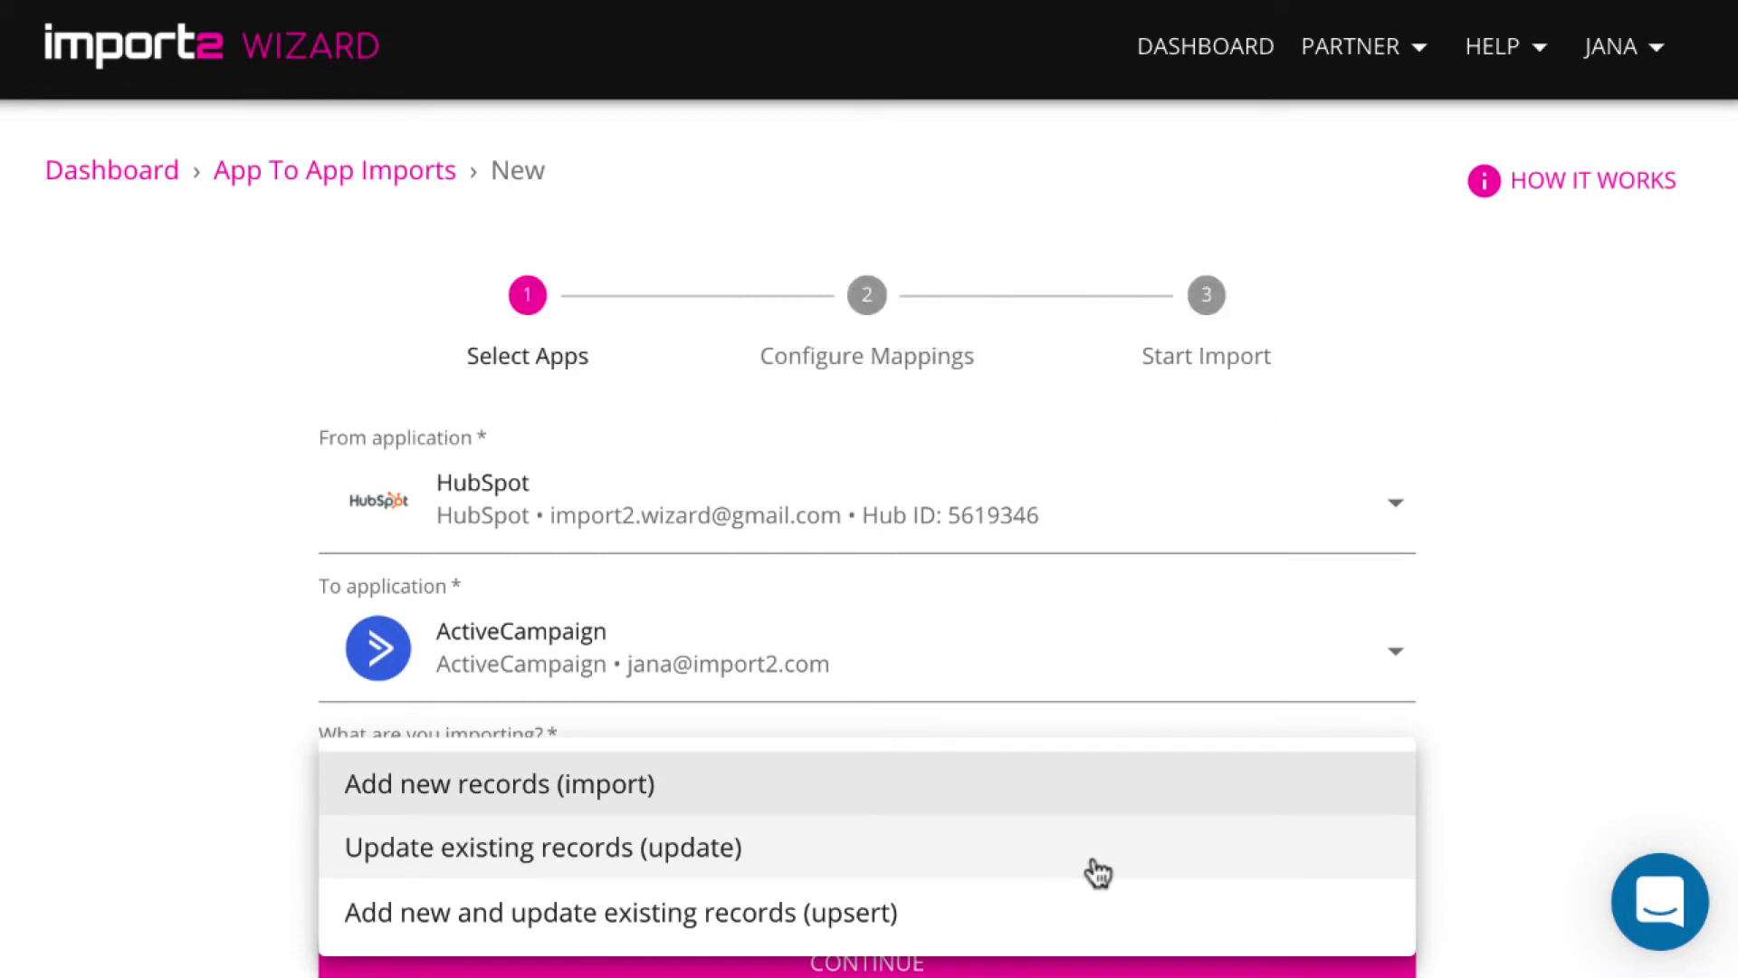
pyautogui.click(1071, 798)
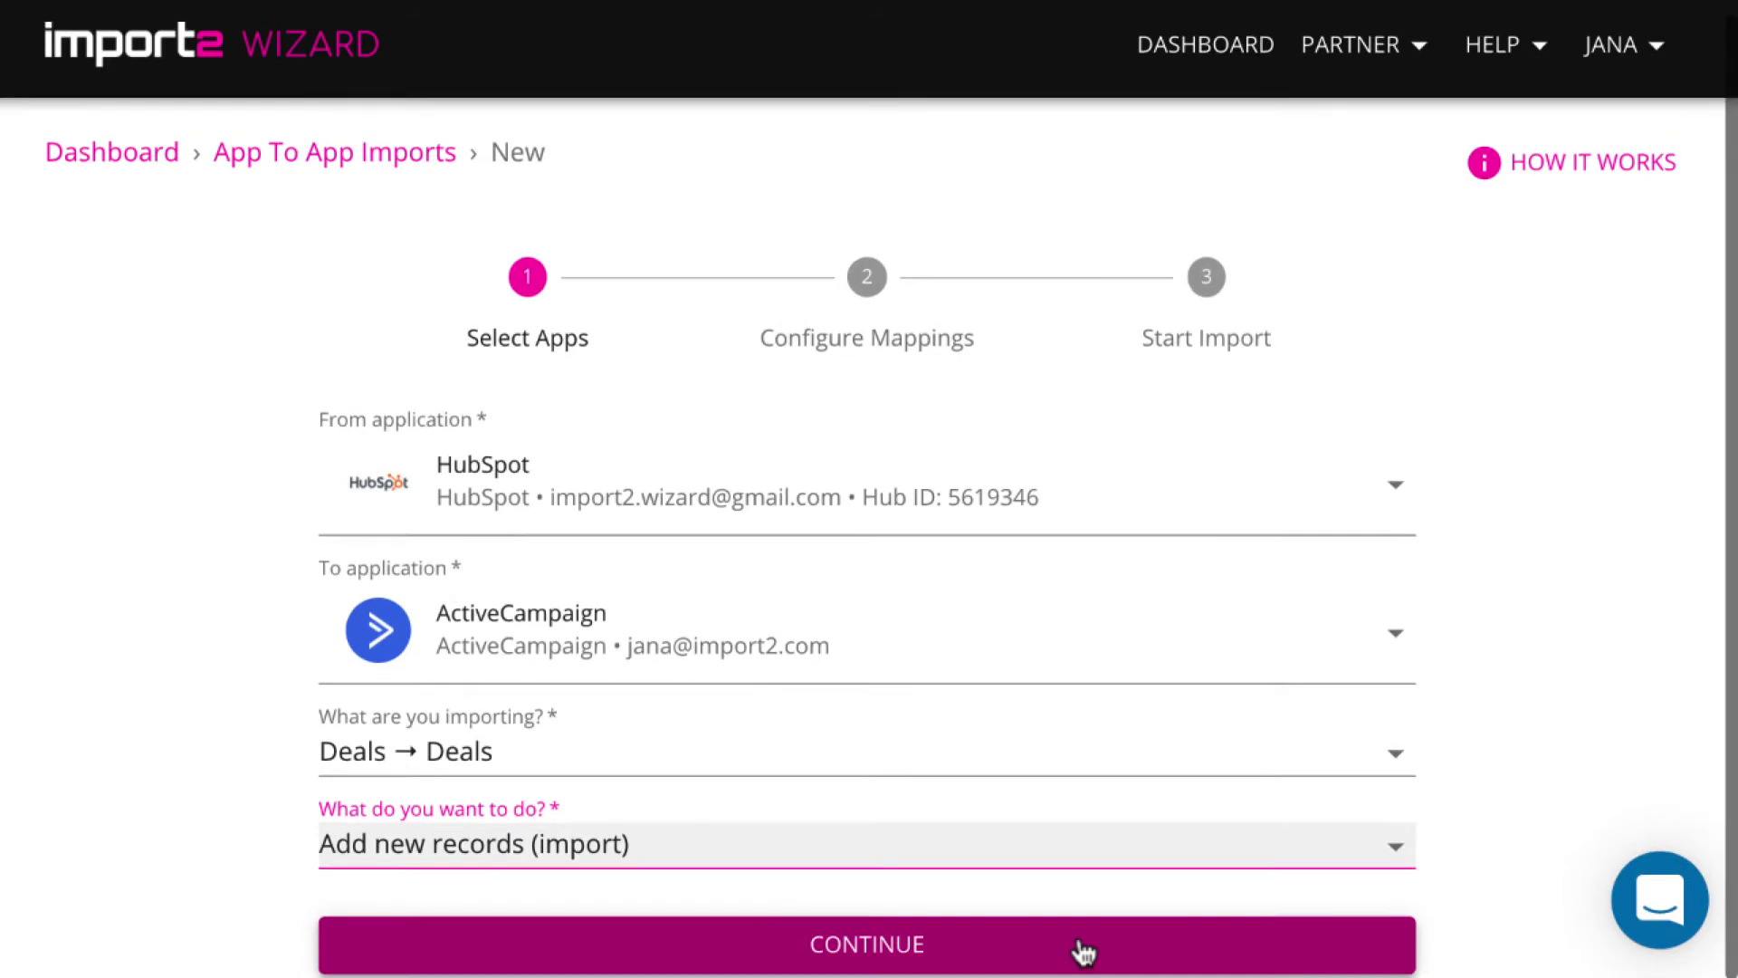
pyautogui.click(1083, 947)
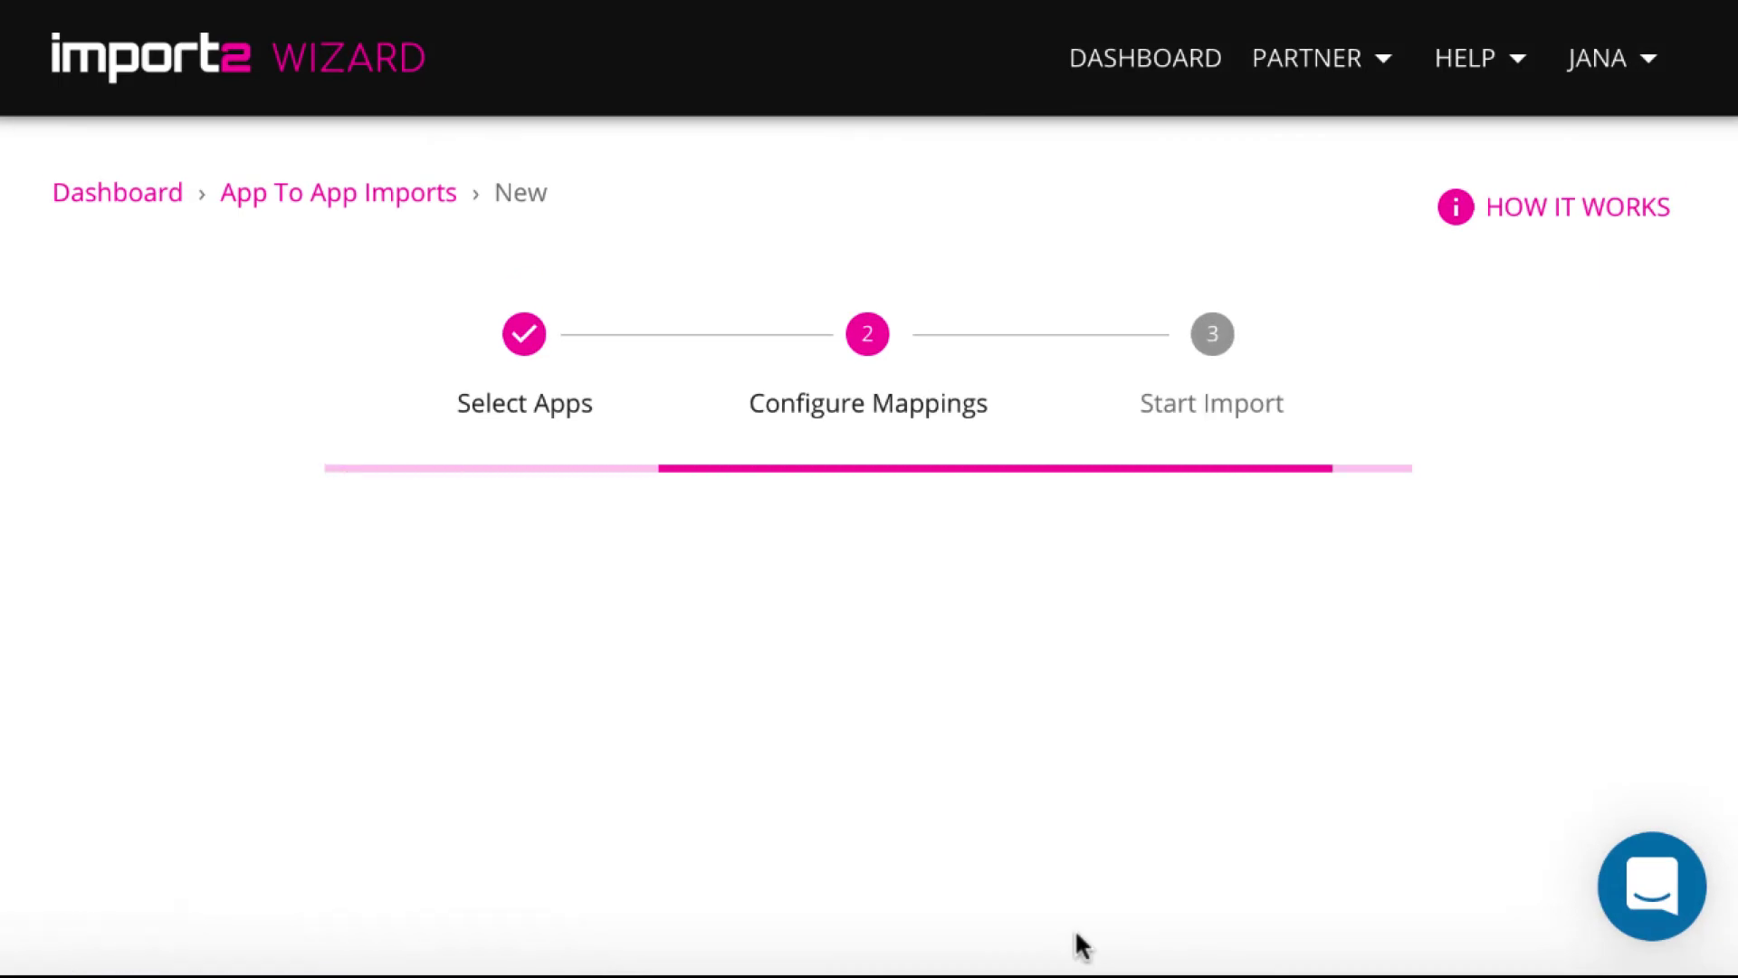
# - Map the HubSpot Amount field to the ActiveCampaign Value field and save it
pyautogui.scroll(-1, 1053, 702)
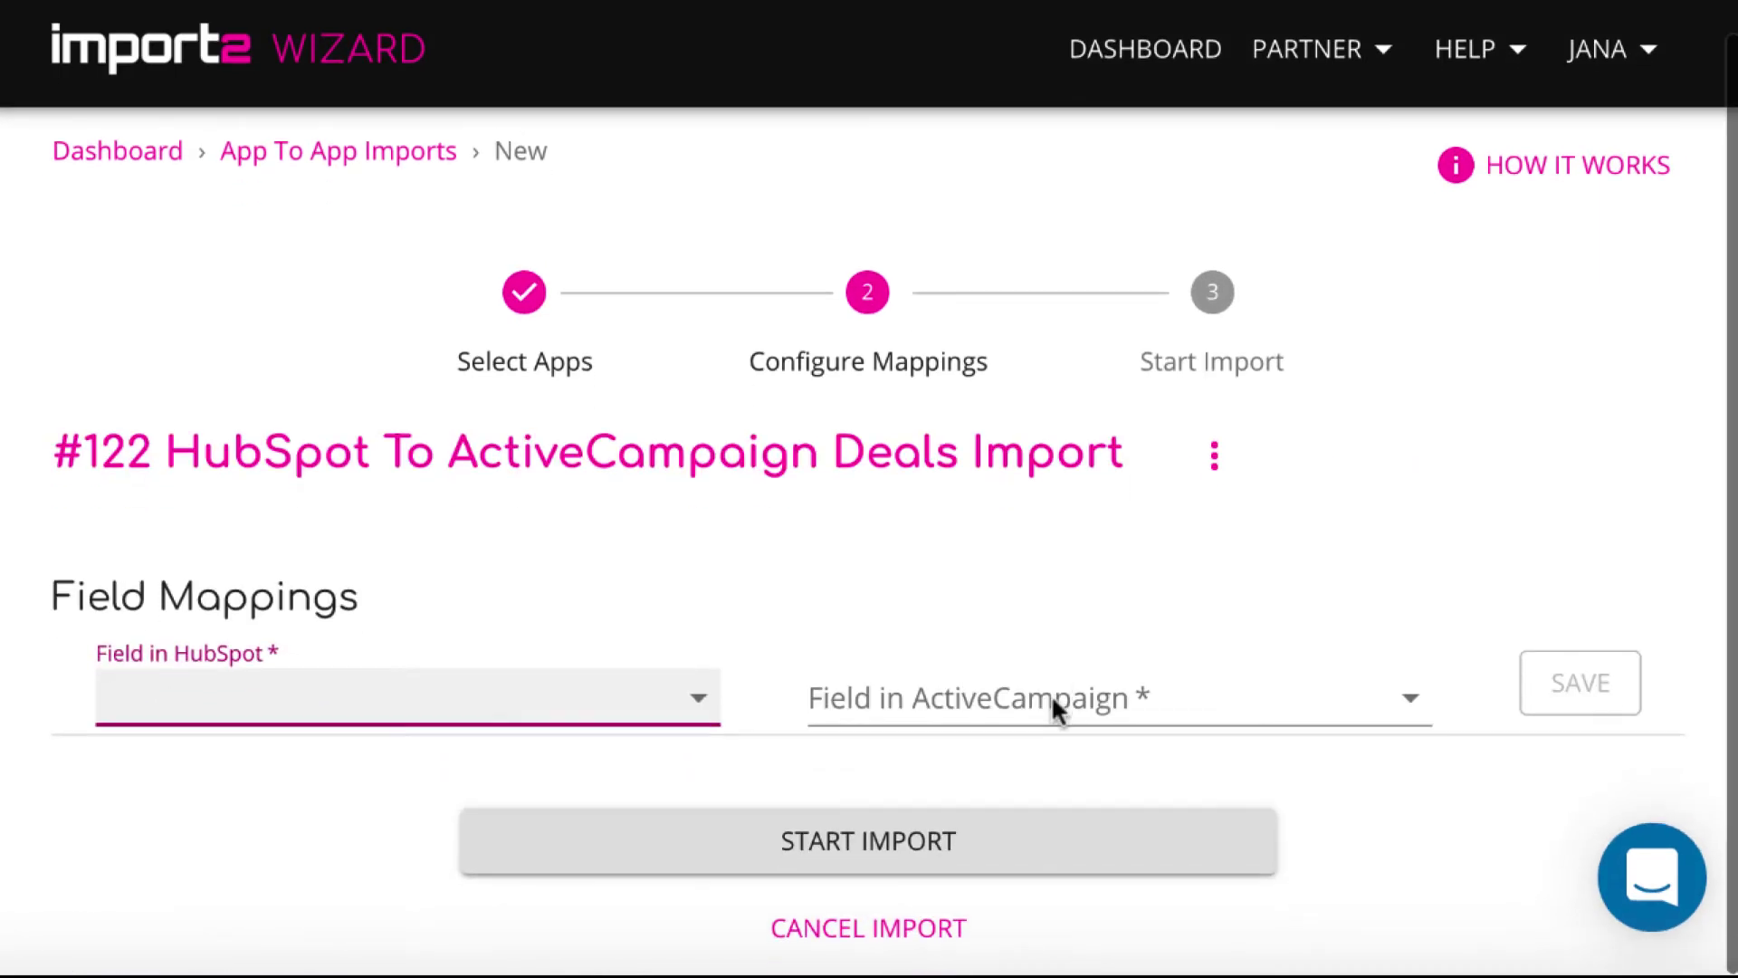
pyautogui.click(686, 711)
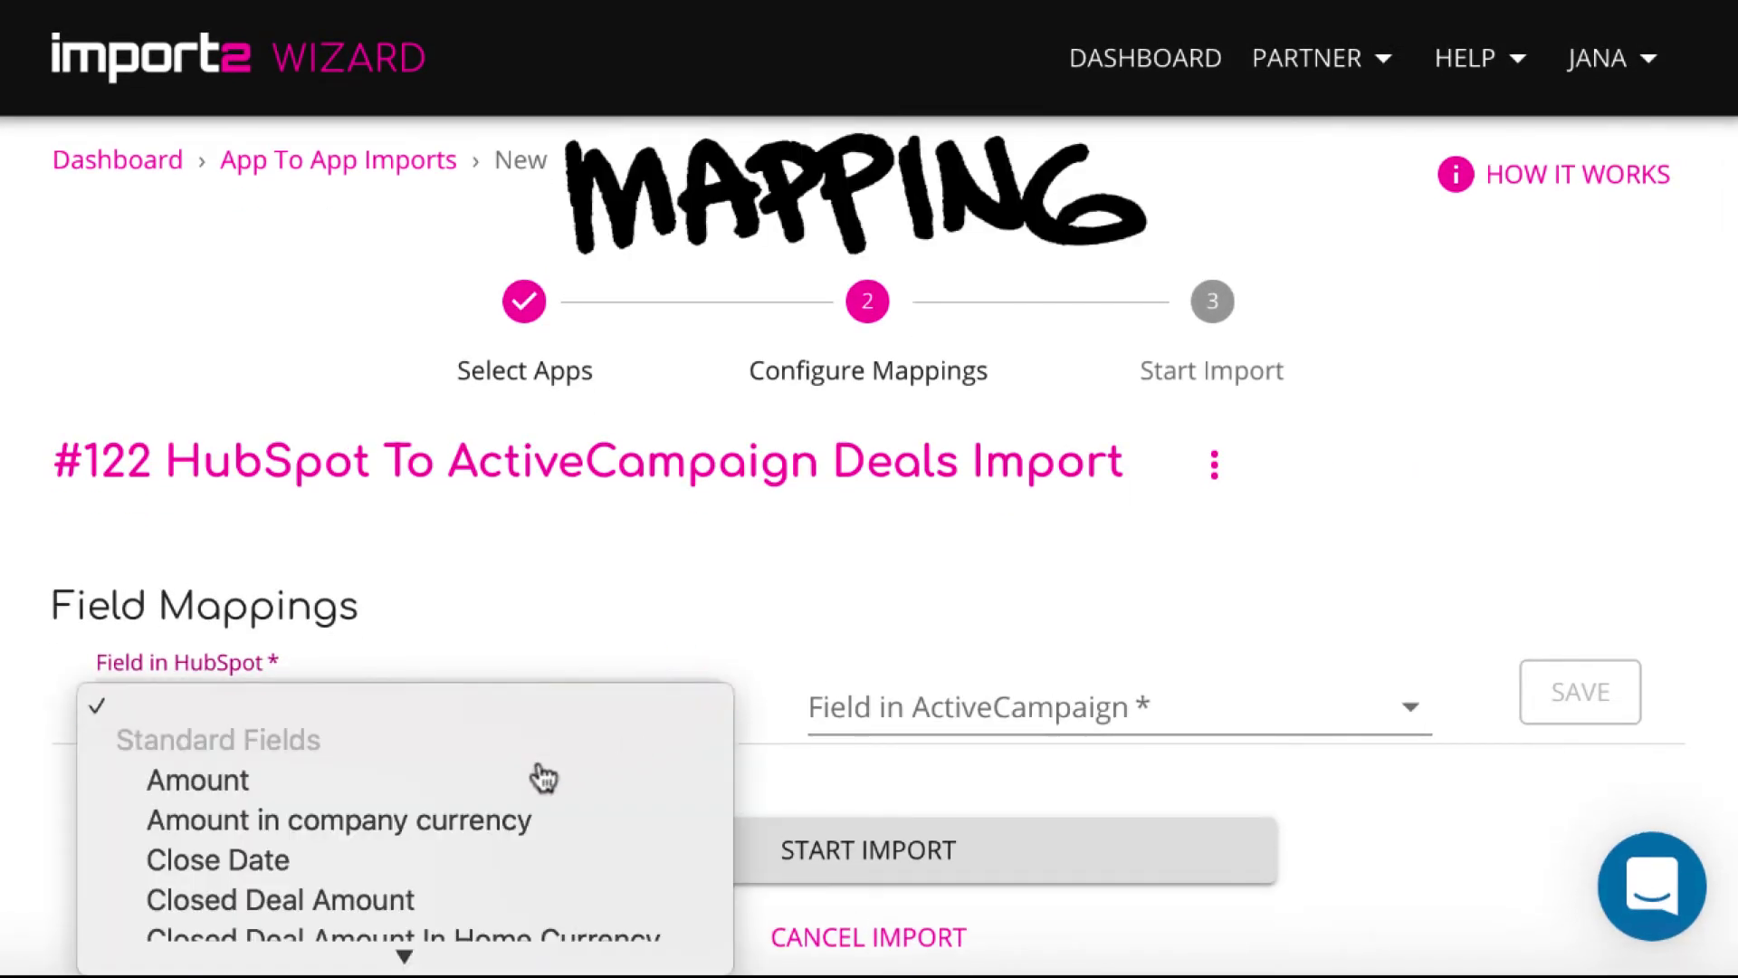
pyautogui.click(470, 779)
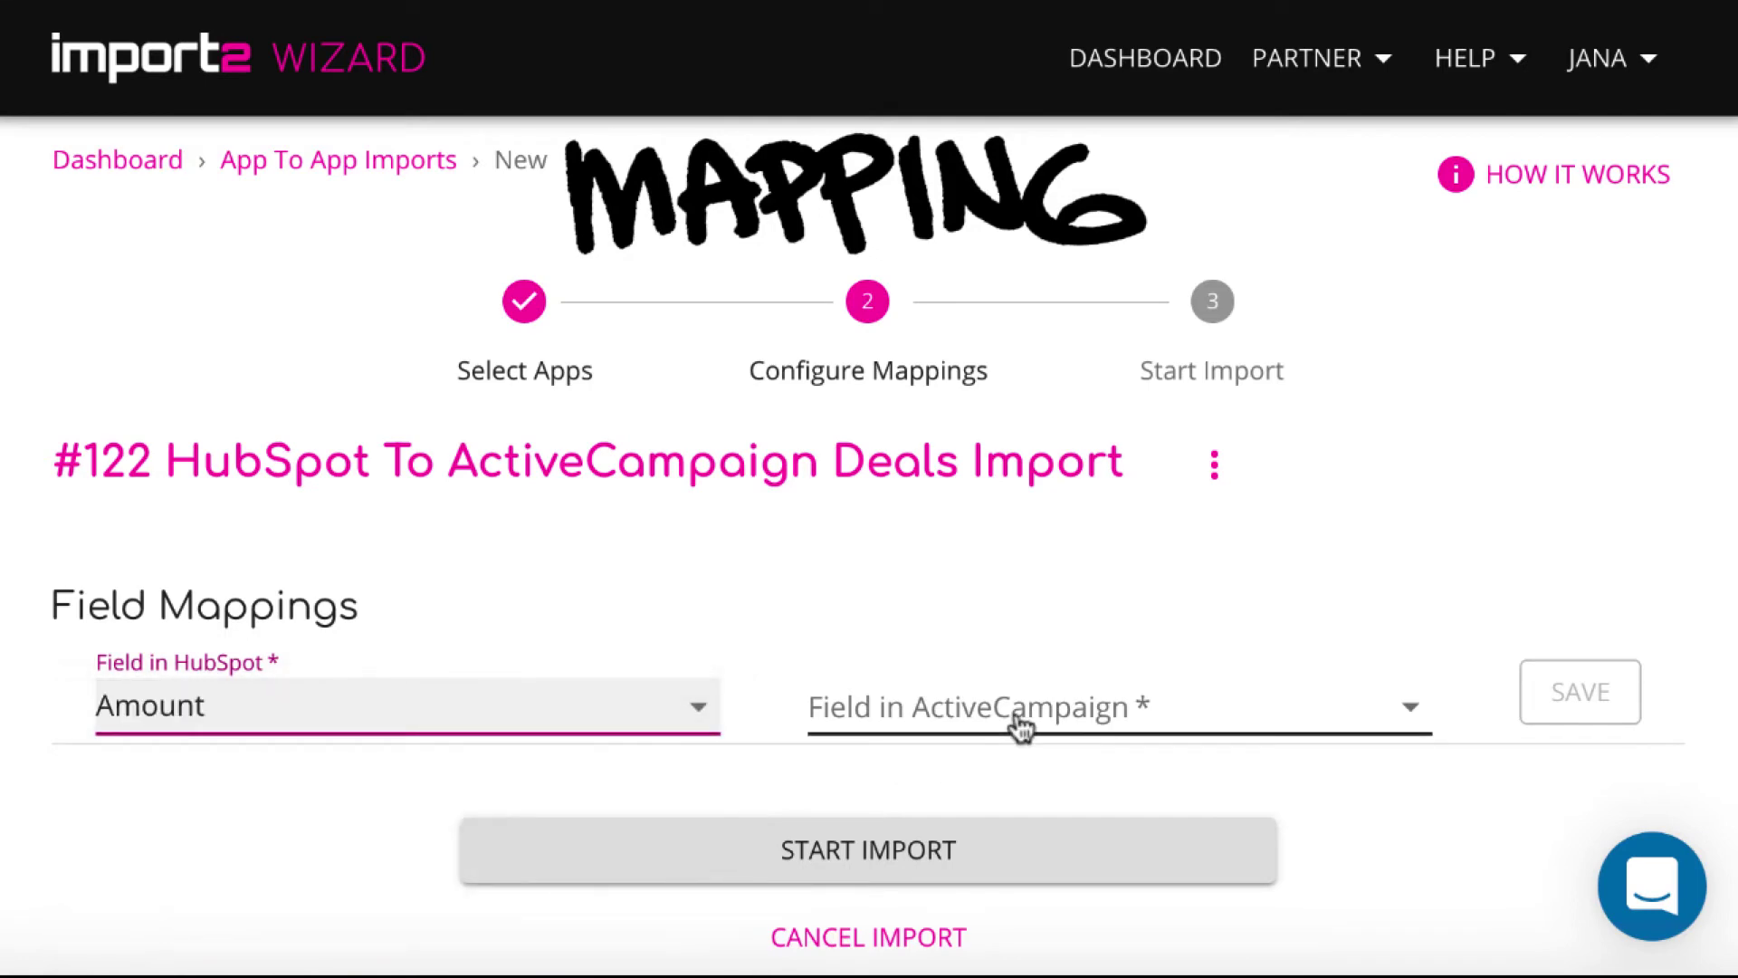
pyautogui.click(1018, 720)
pyautogui.moveTo(1105, 954)
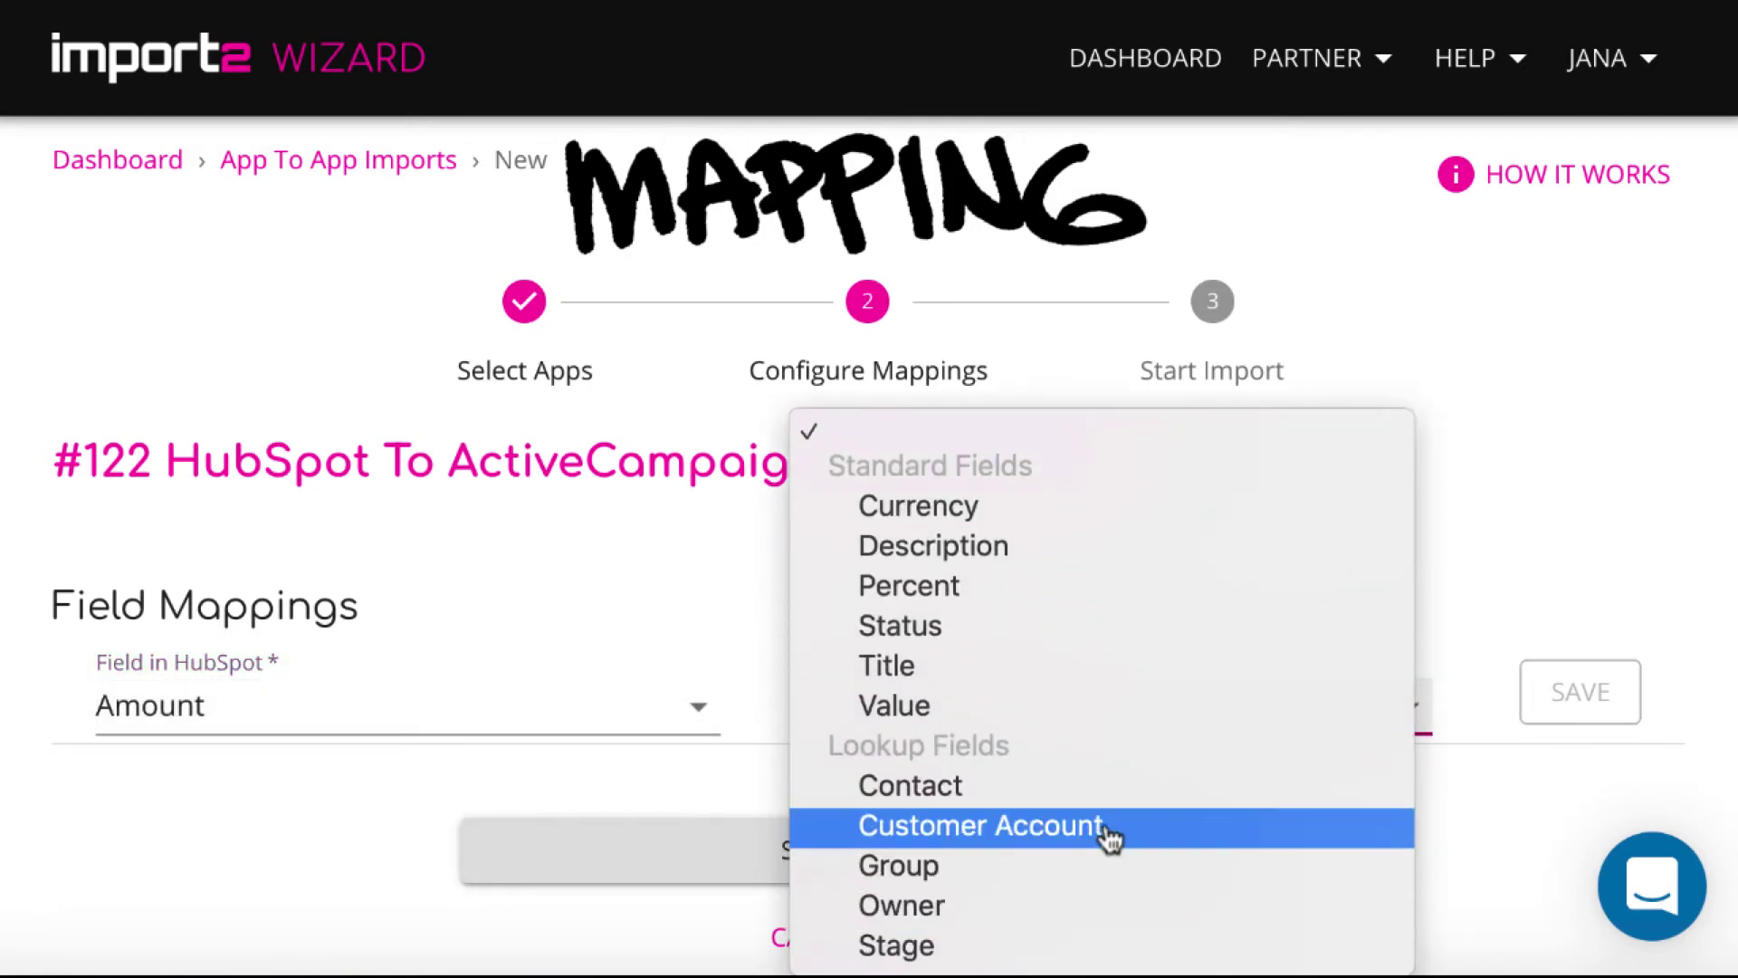
pyautogui.click(1112, 704)
pyautogui.click(1551, 705)
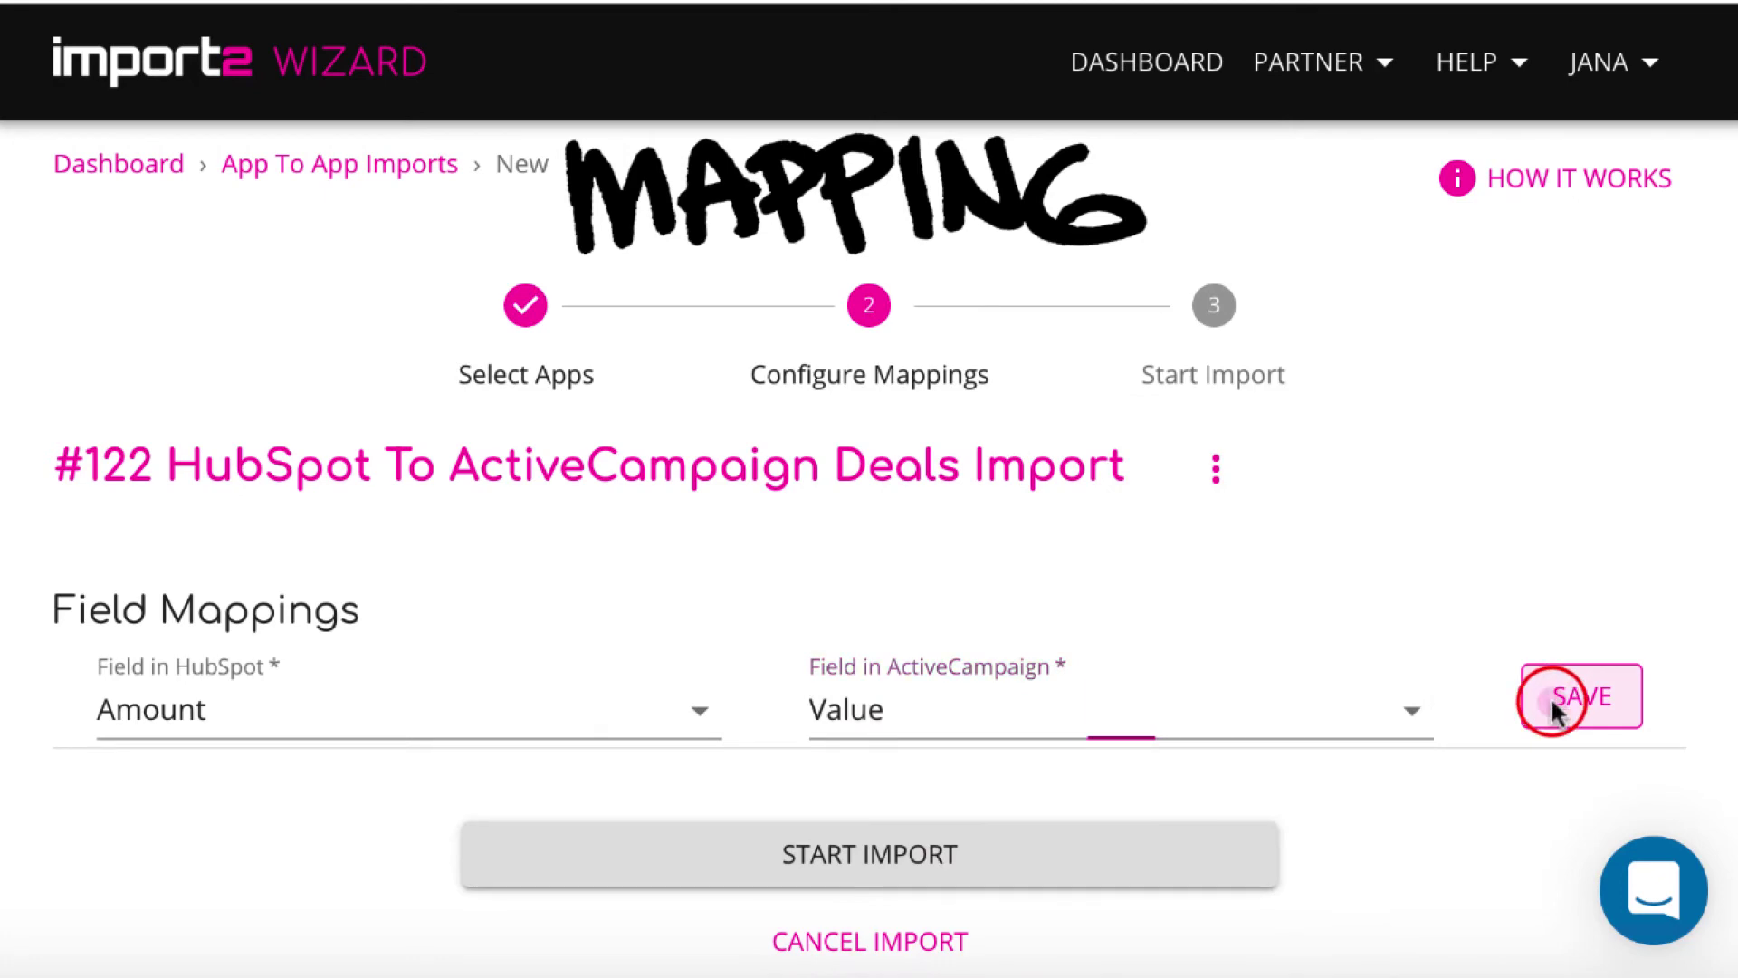
# - Add a second mapping from HubSpot Deal Name to ActiveCampaign Title and save it
pyautogui.scroll(-3, 1448, 911)
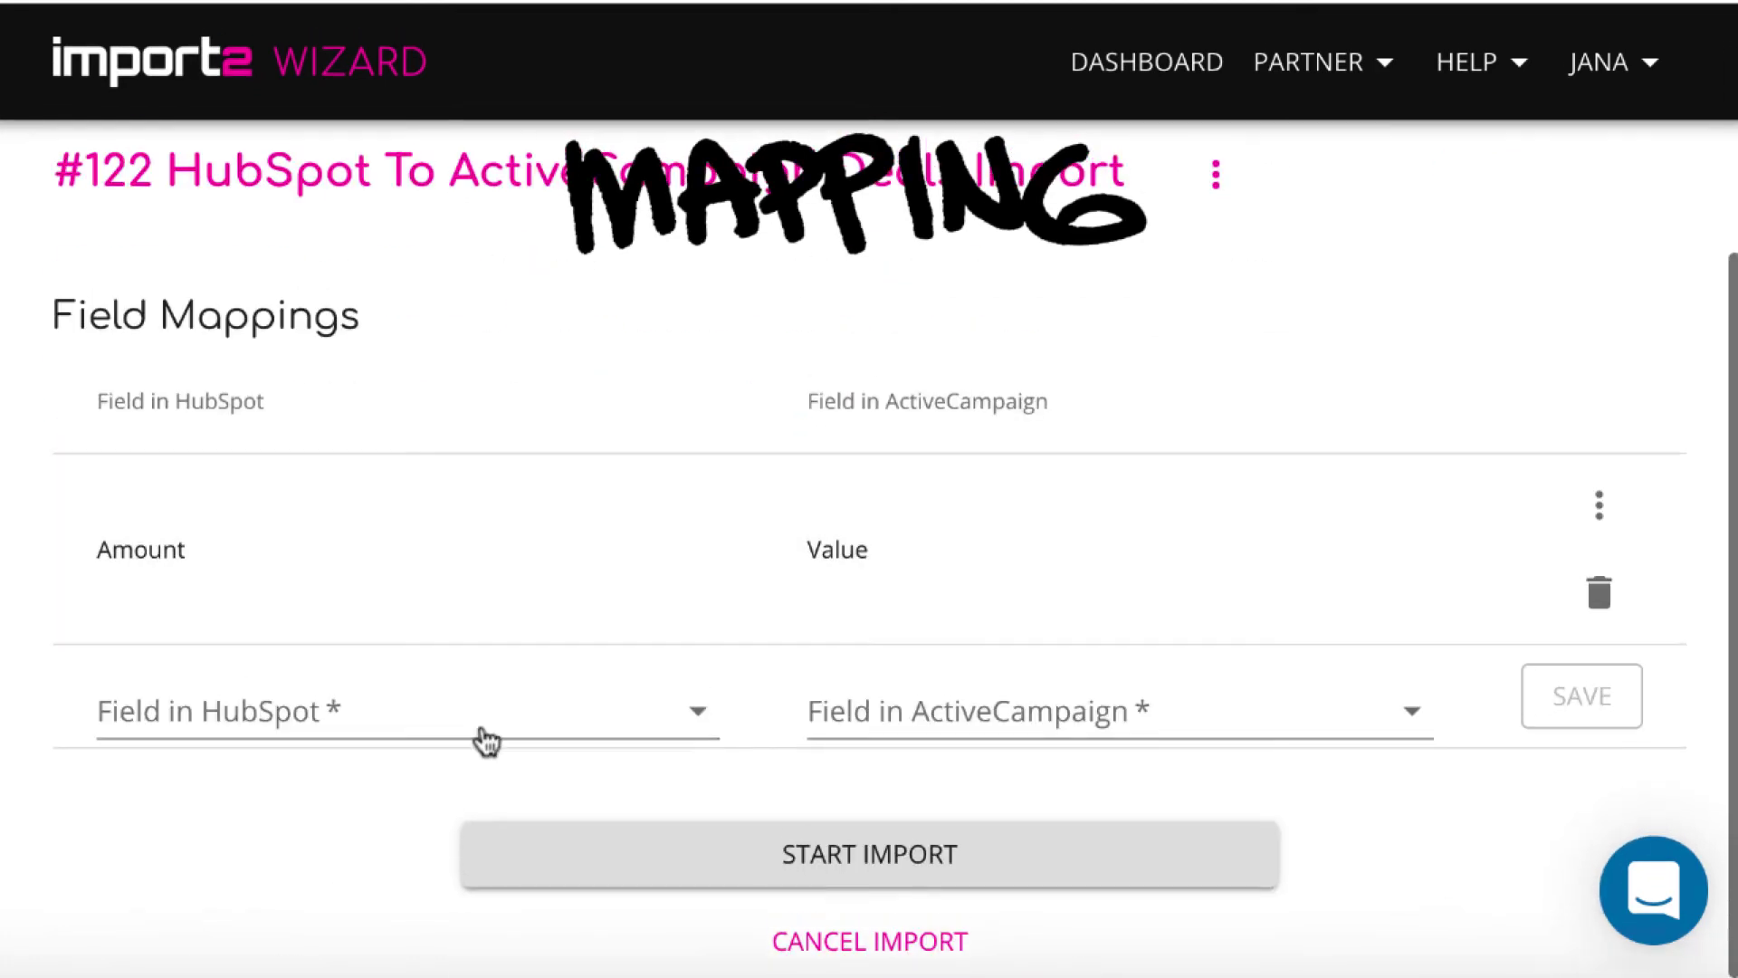
pyautogui.click(520, 713)
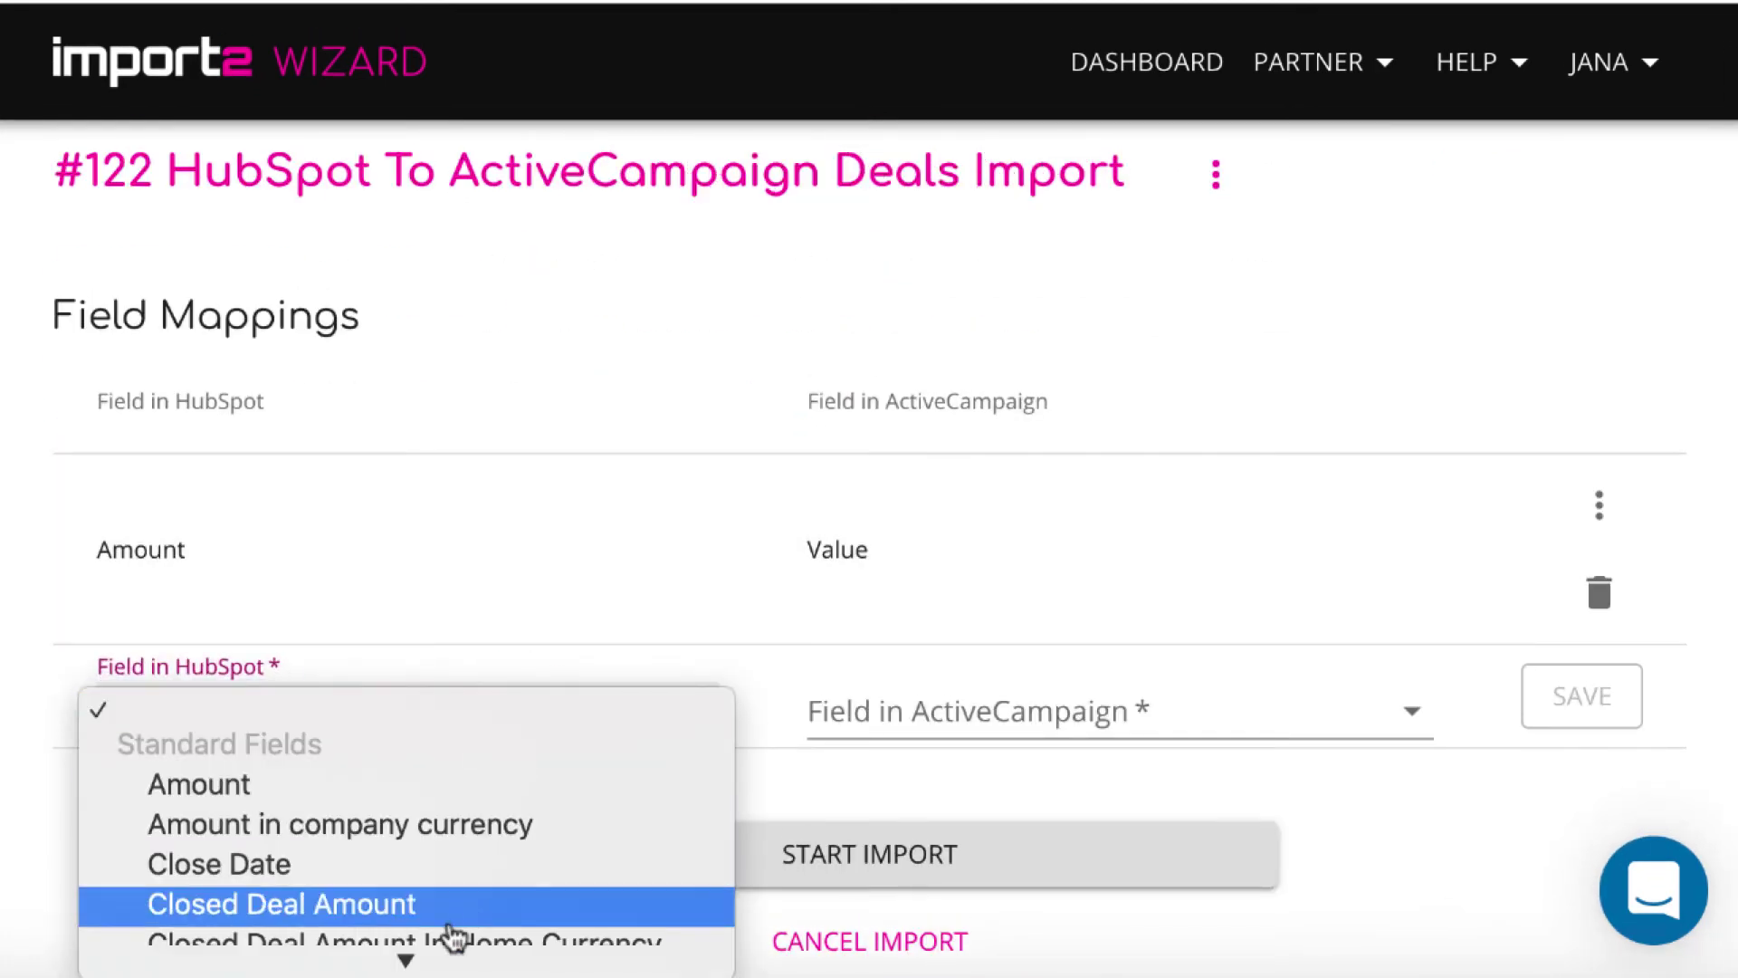
pyautogui.moveTo(415, 954)
pyautogui.click(437, 743)
pyautogui.click(919, 722)
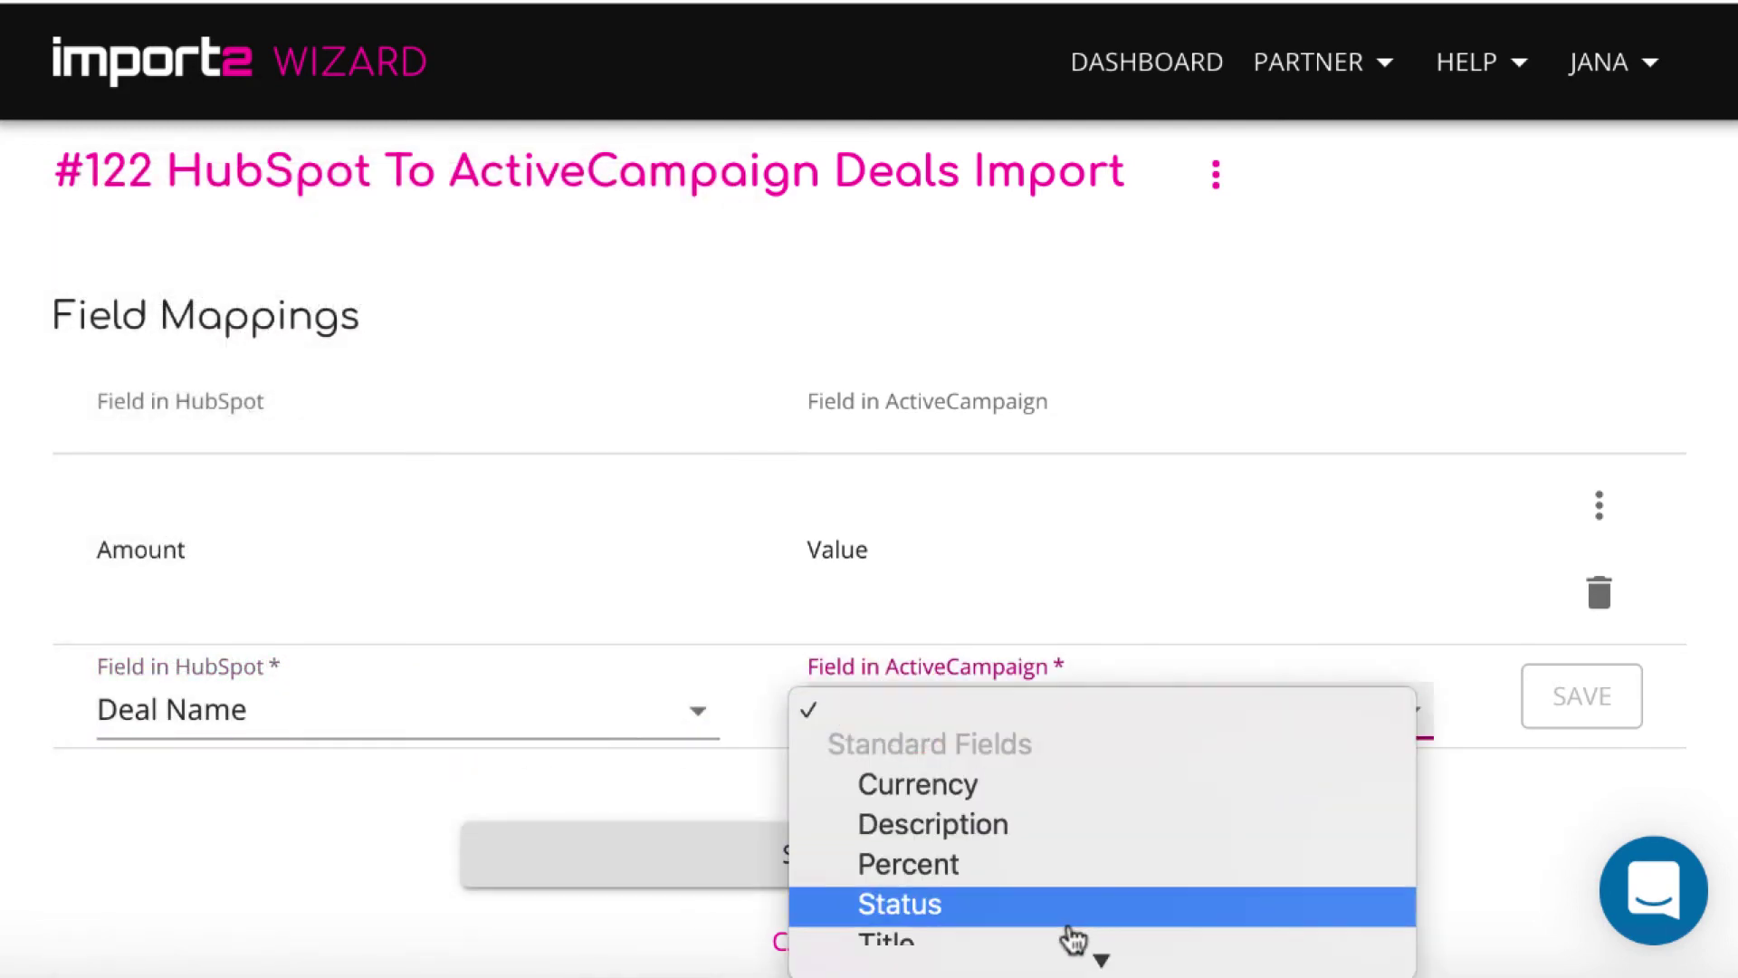
pyautogui.moveTo(1105, 958)
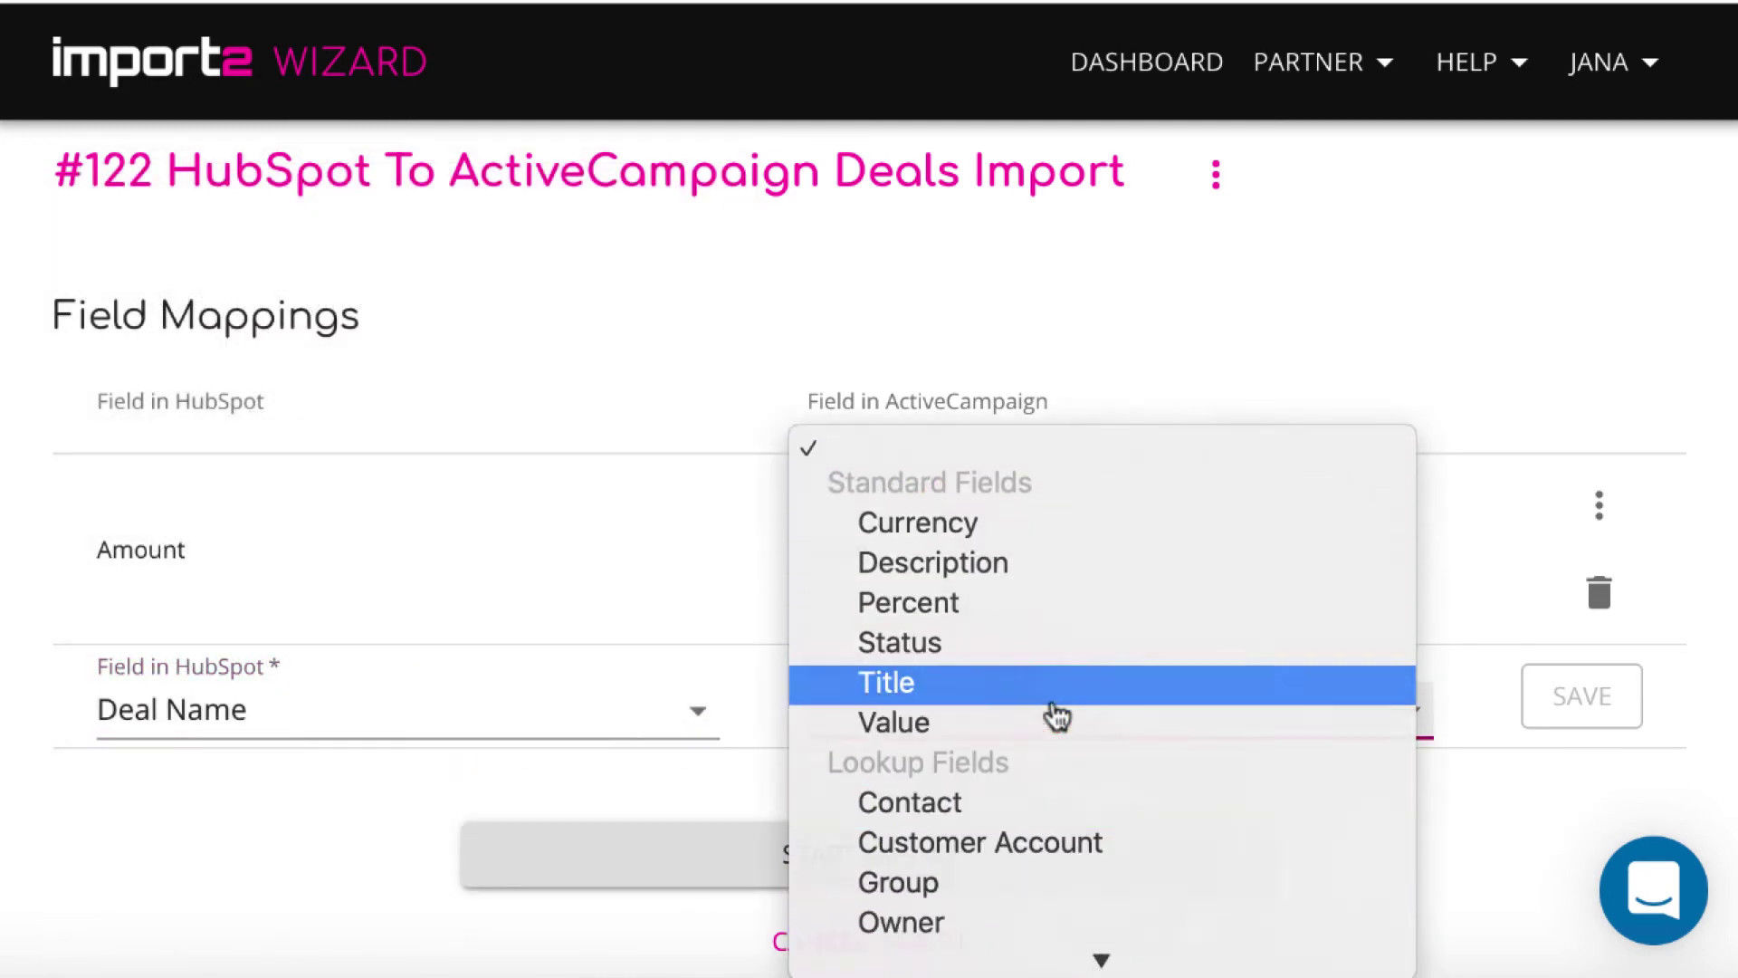
pyautogui.click(1053, 703)
pyautogui.click(1586, 698)
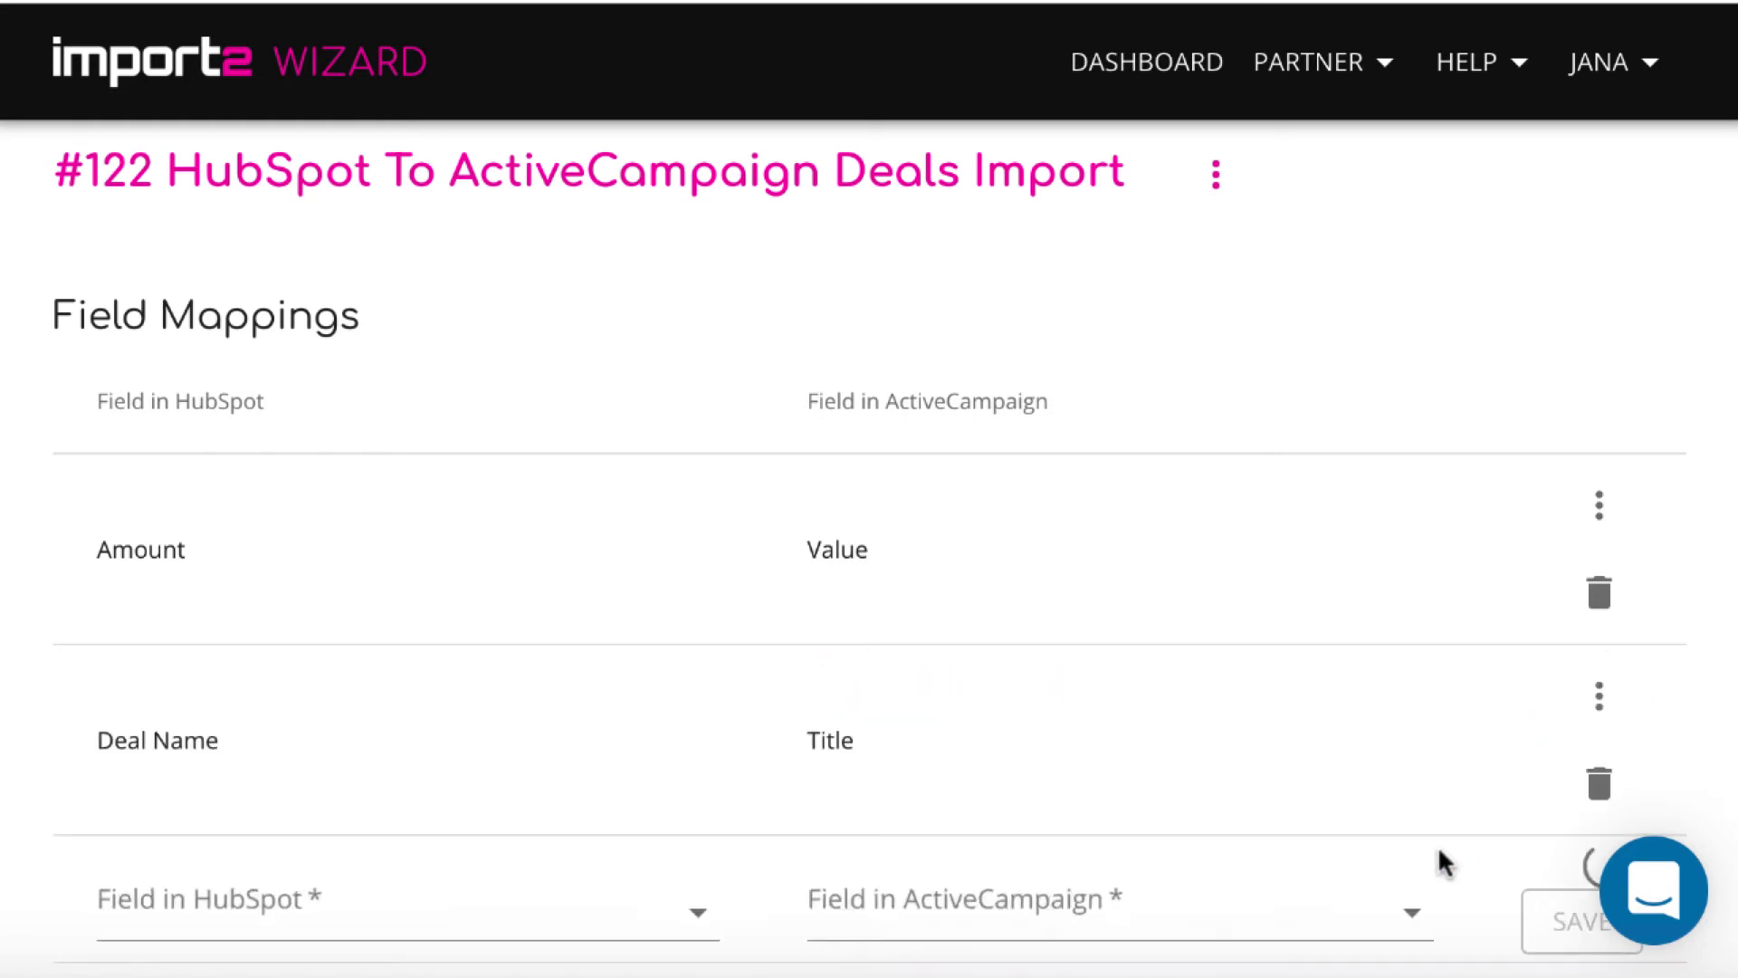
pyautogui.scroll(-2, 1440, 853)
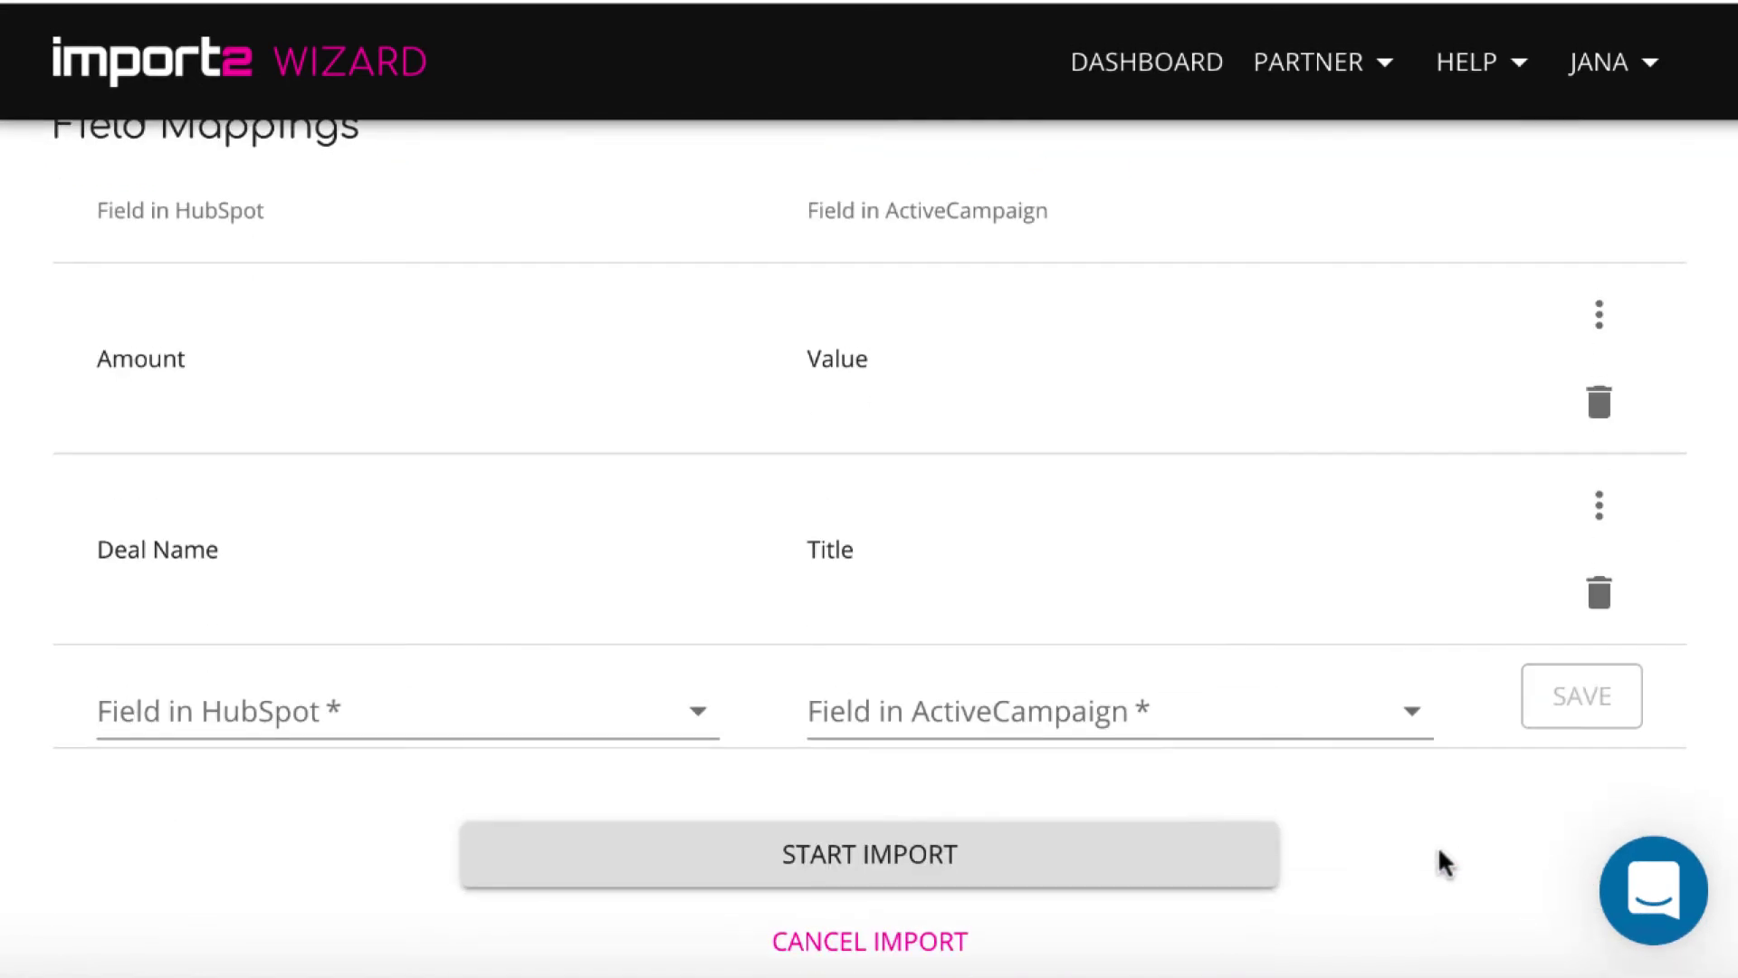
# - Pair HubSpot Contacts (reference Full Name) with ActiveCampaign Contact (lookup Full Name) and save
pyautogui.click(696, 724)
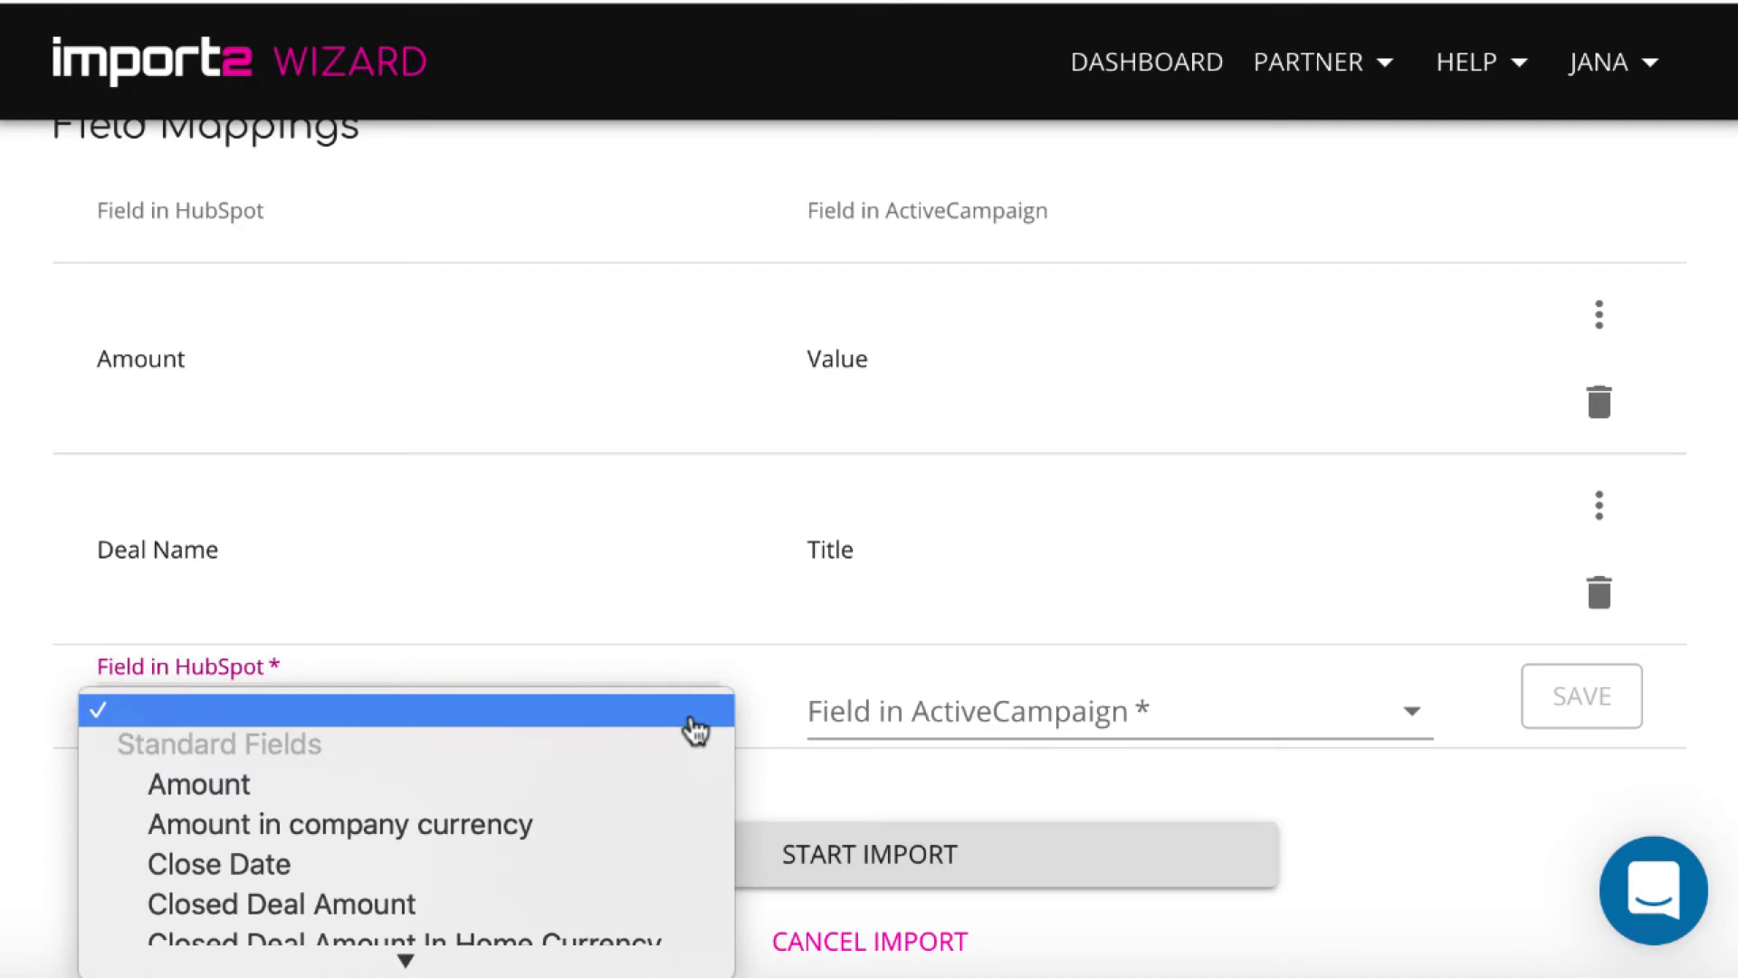
pyautogui.moveTo(412, 964)
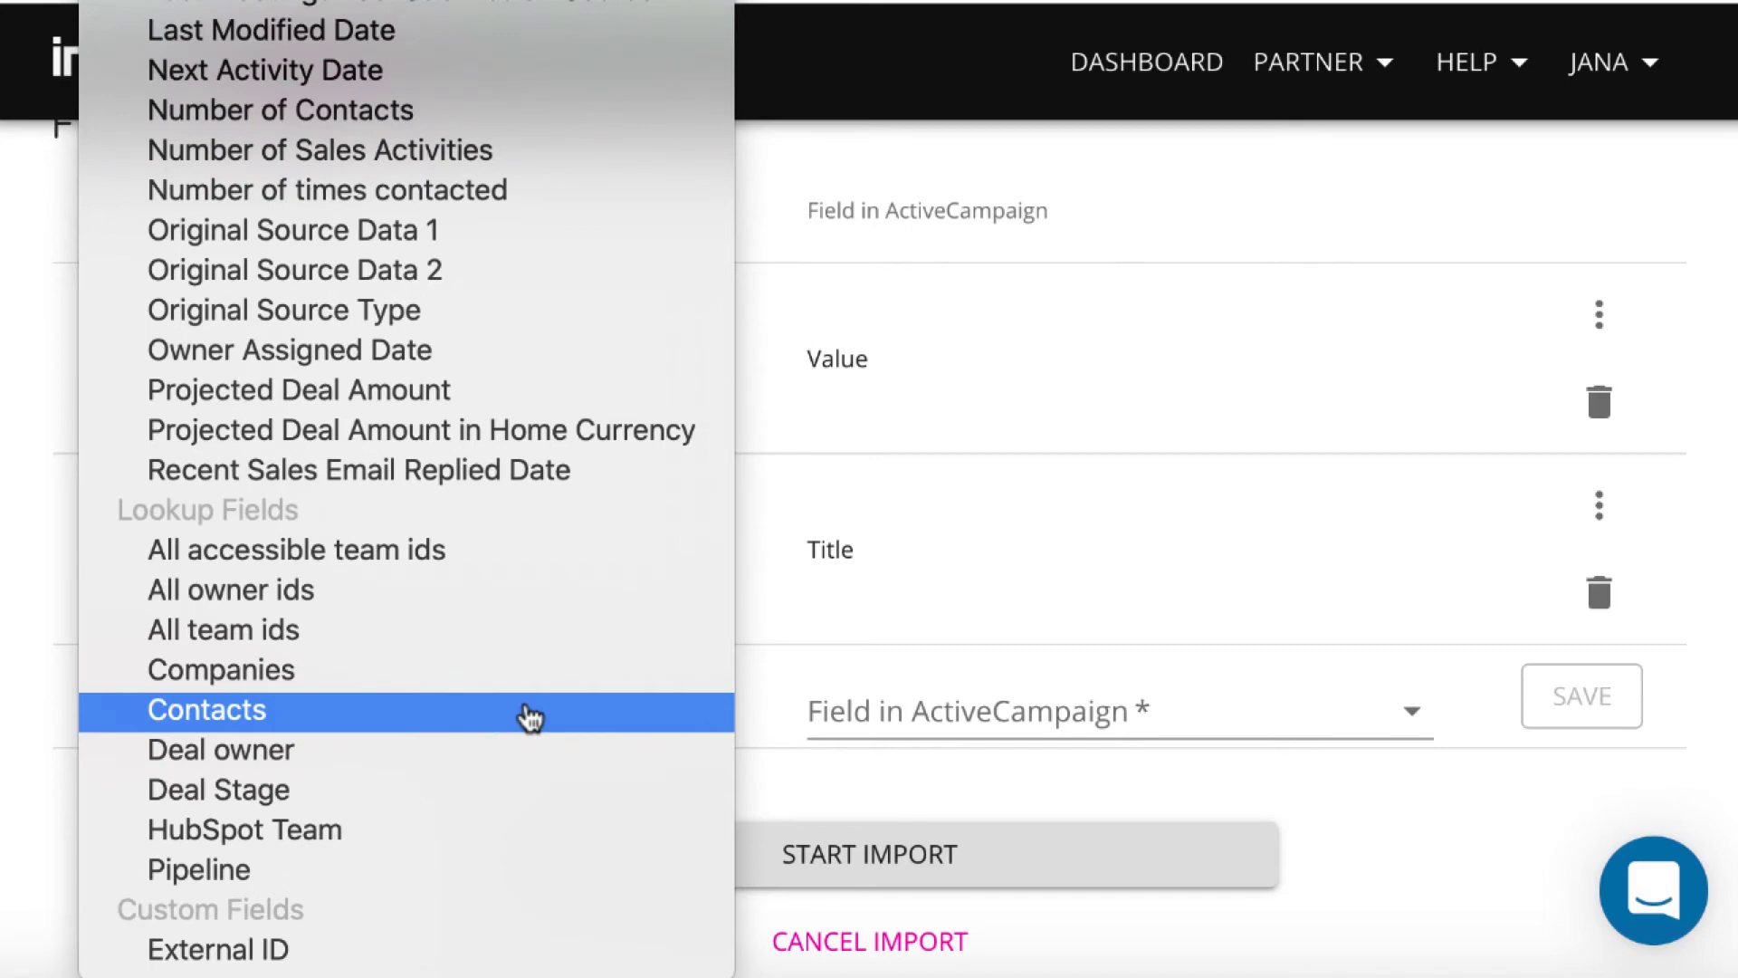
pyautogui.click(529, 718)
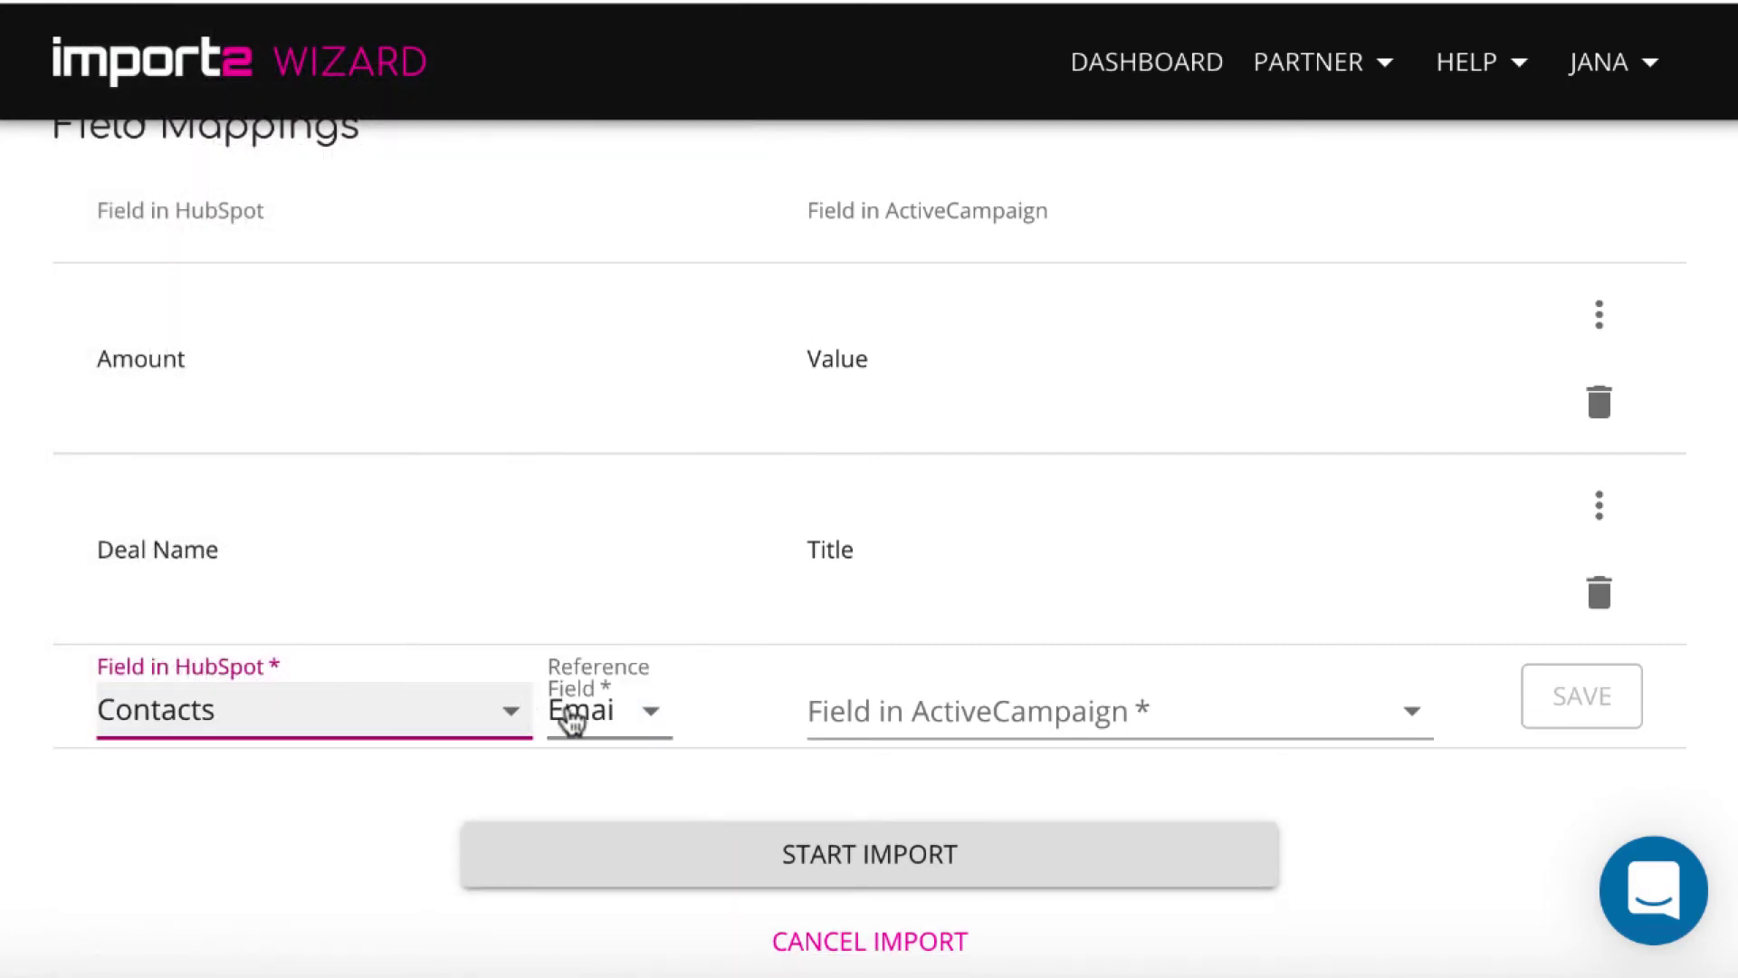
pyautogui.click(579, 713)
pyautogui.scroll(-5, 686, 466)
pyautogui.scroll(-2, 686, 465)
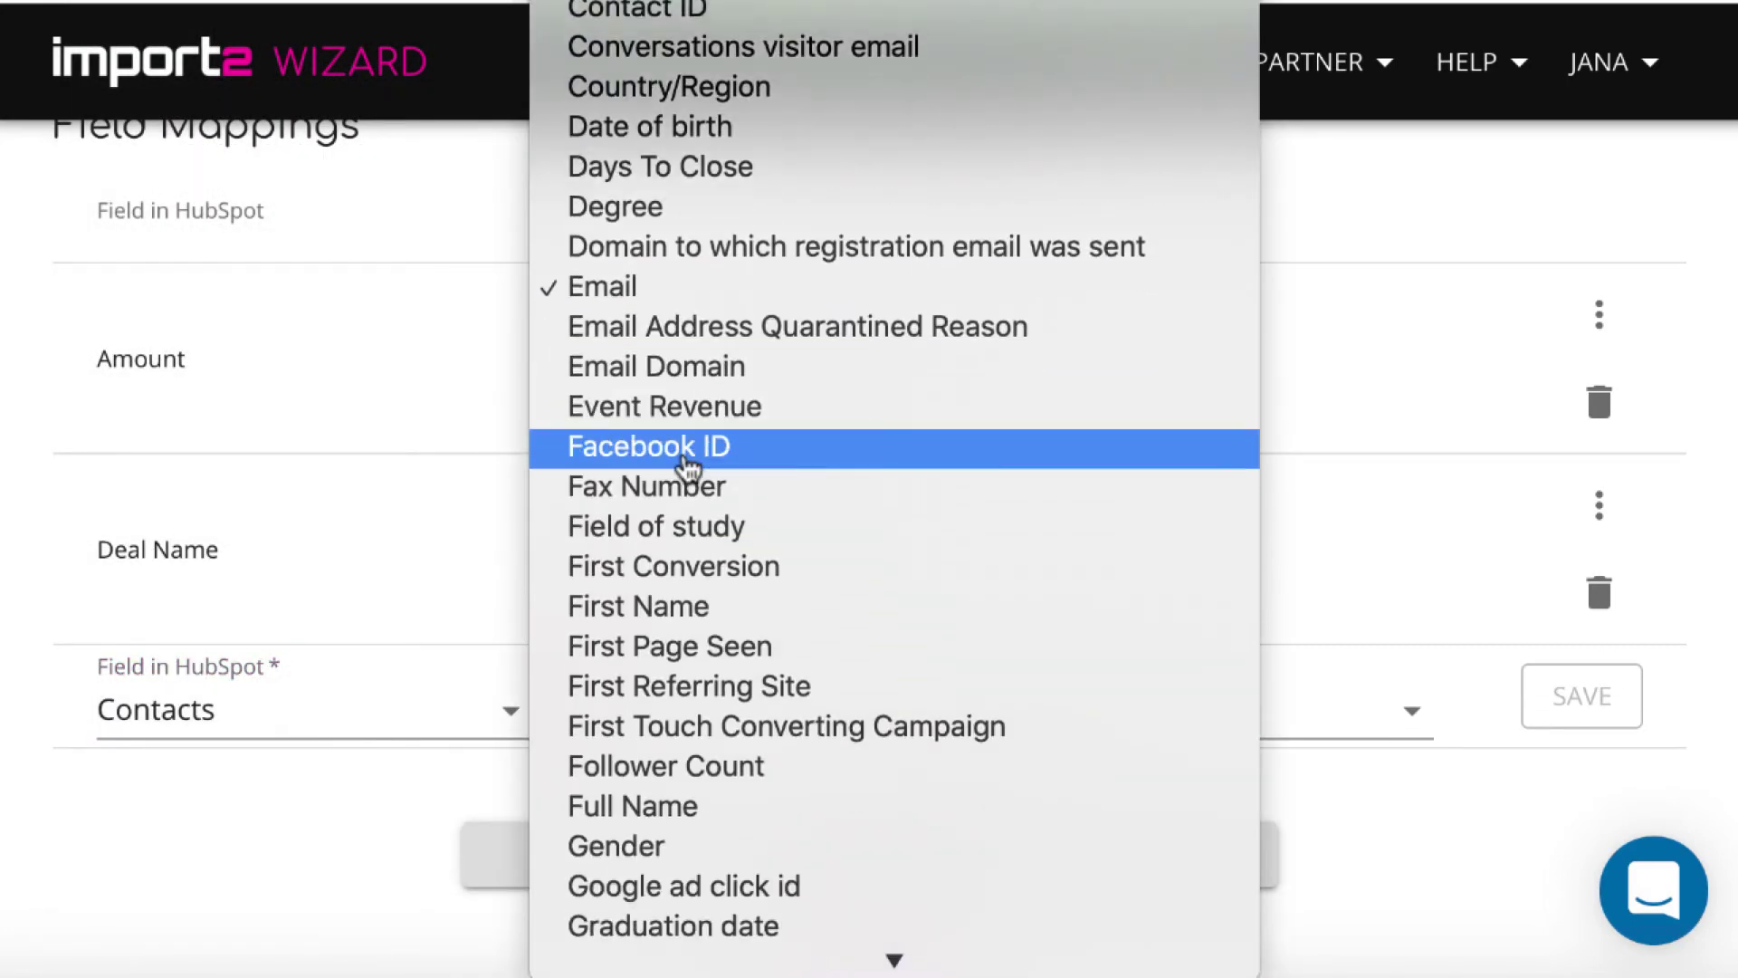
pyautogui.click(690, 800)
pyautogui.click(919, 719)
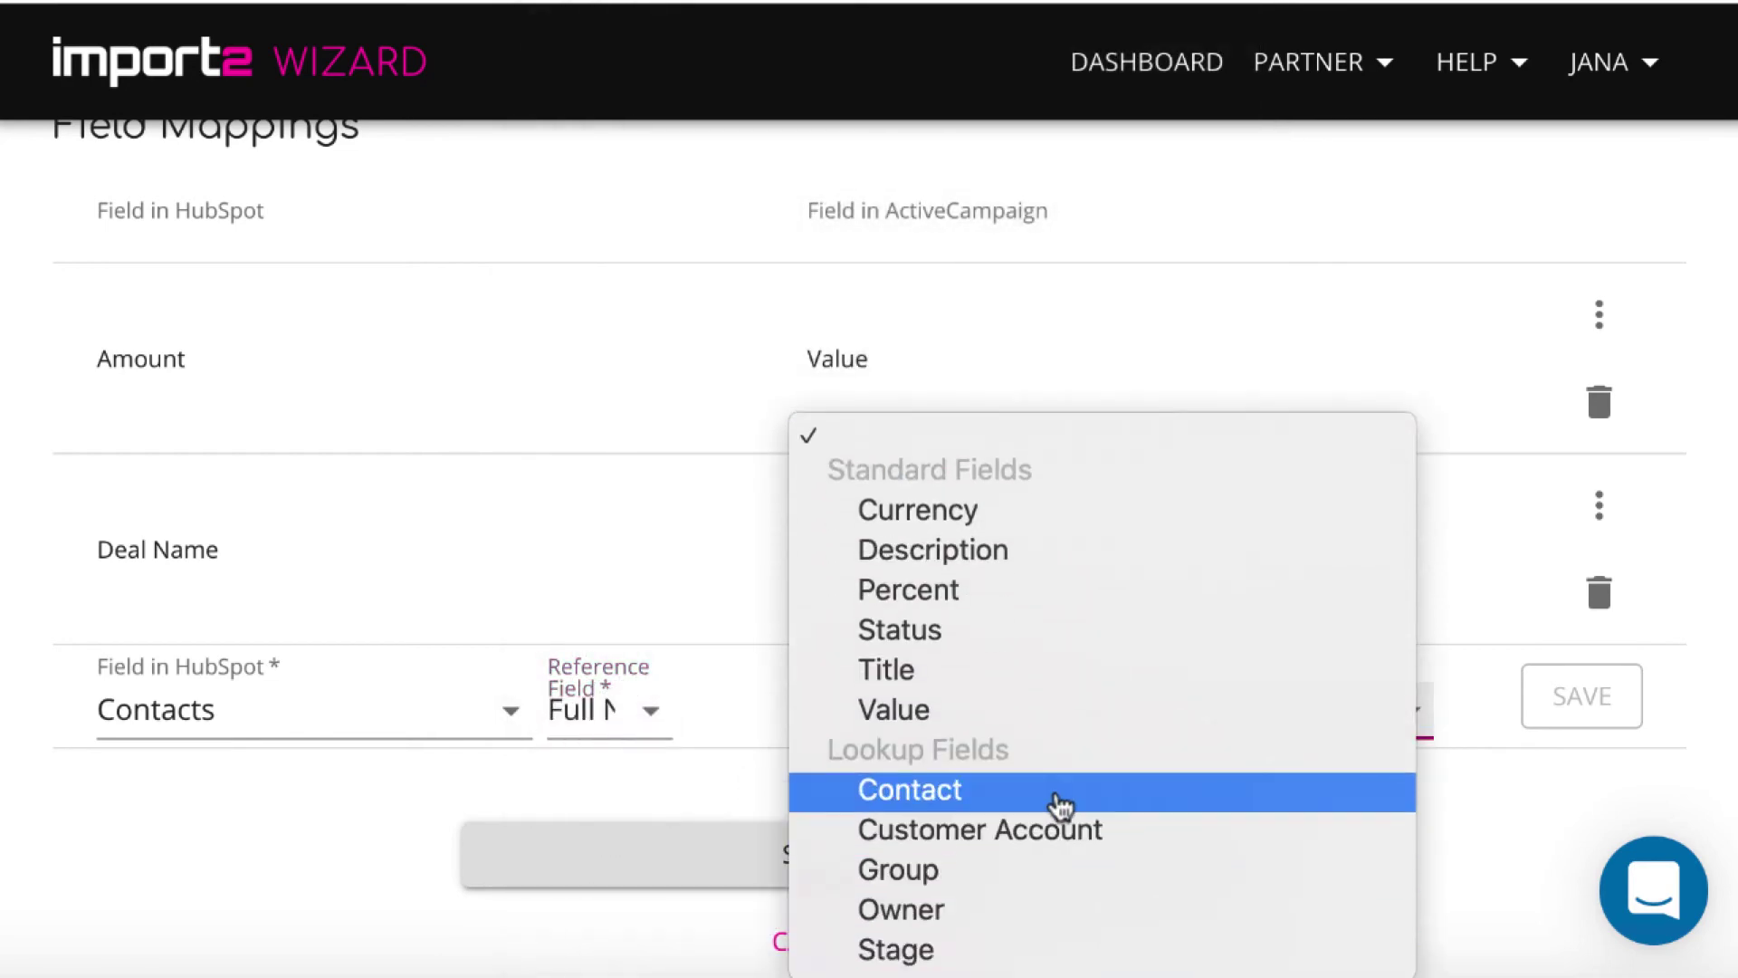
pyautogui.click(1060, 797)
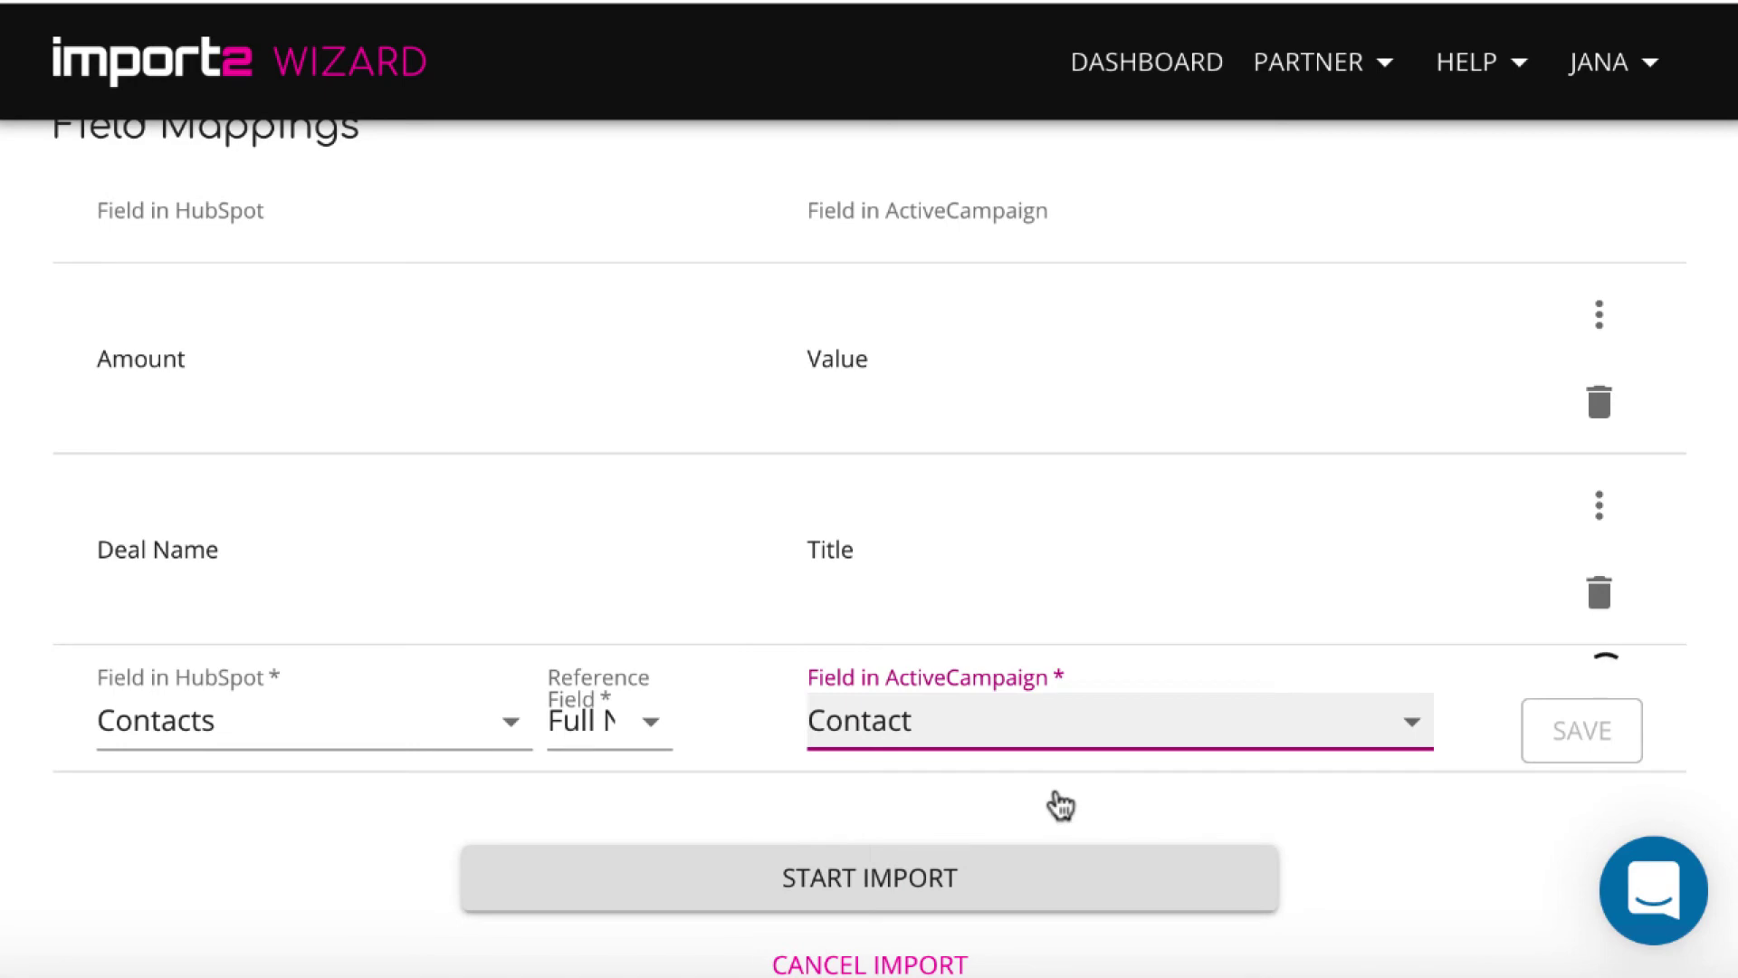
pyautogui.click(1370, 724)
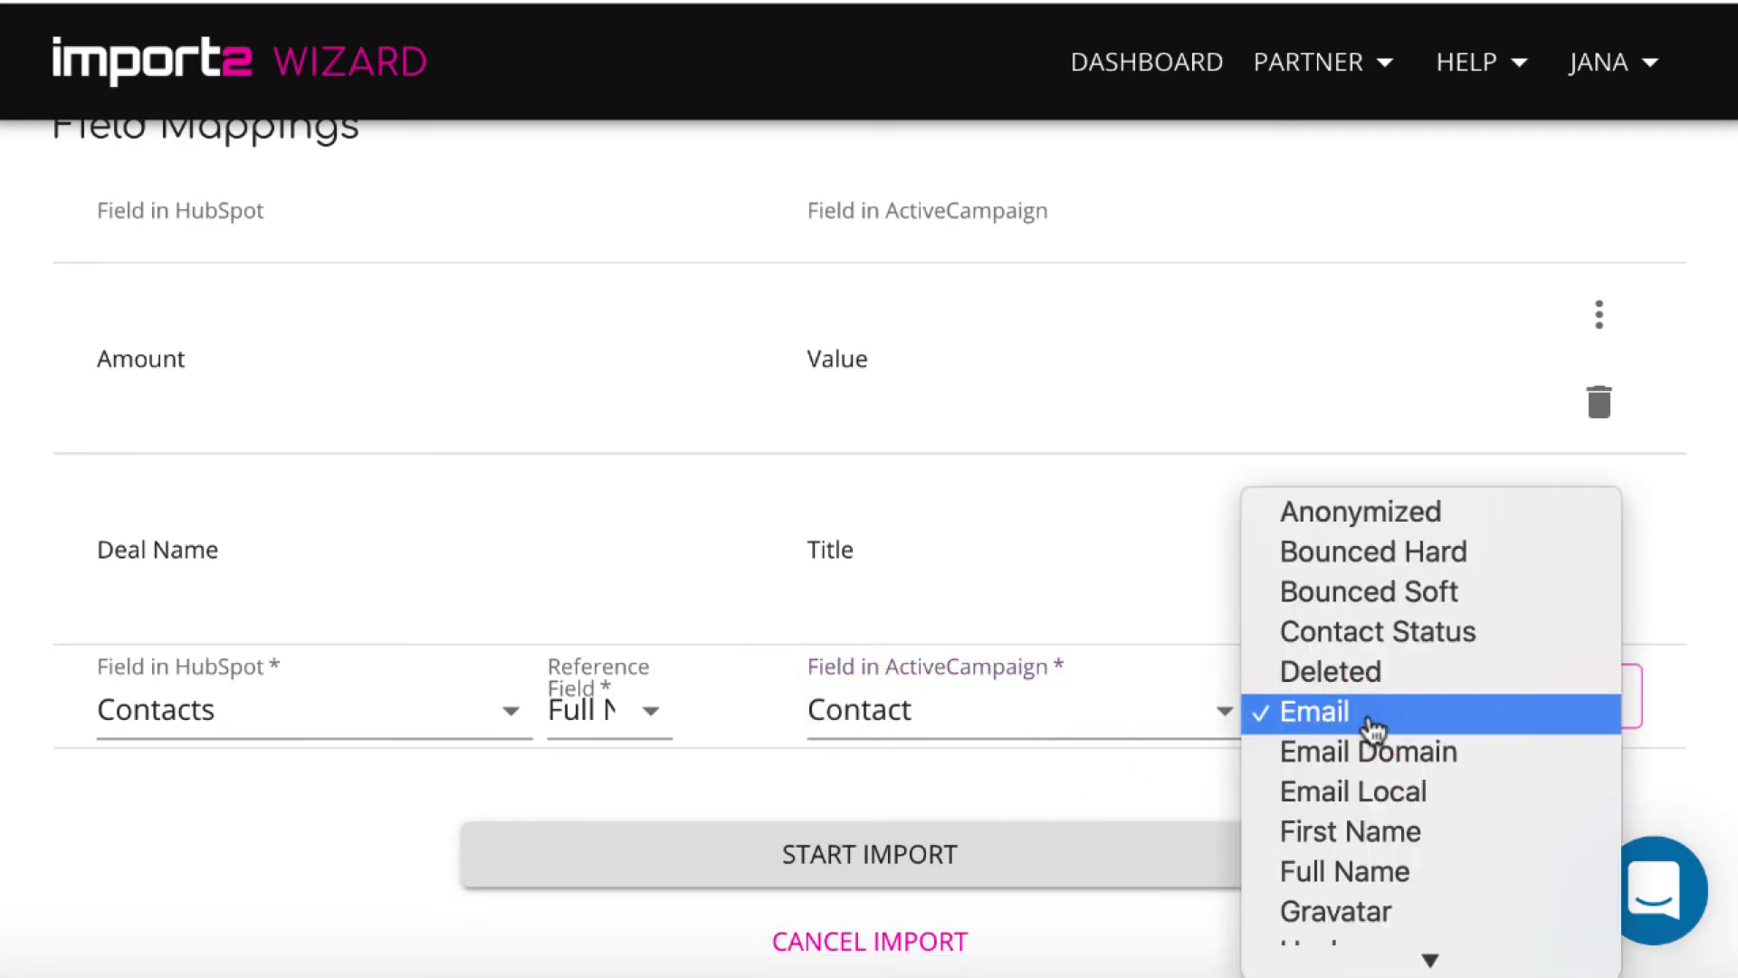
pyautogui.click(1365, 871)
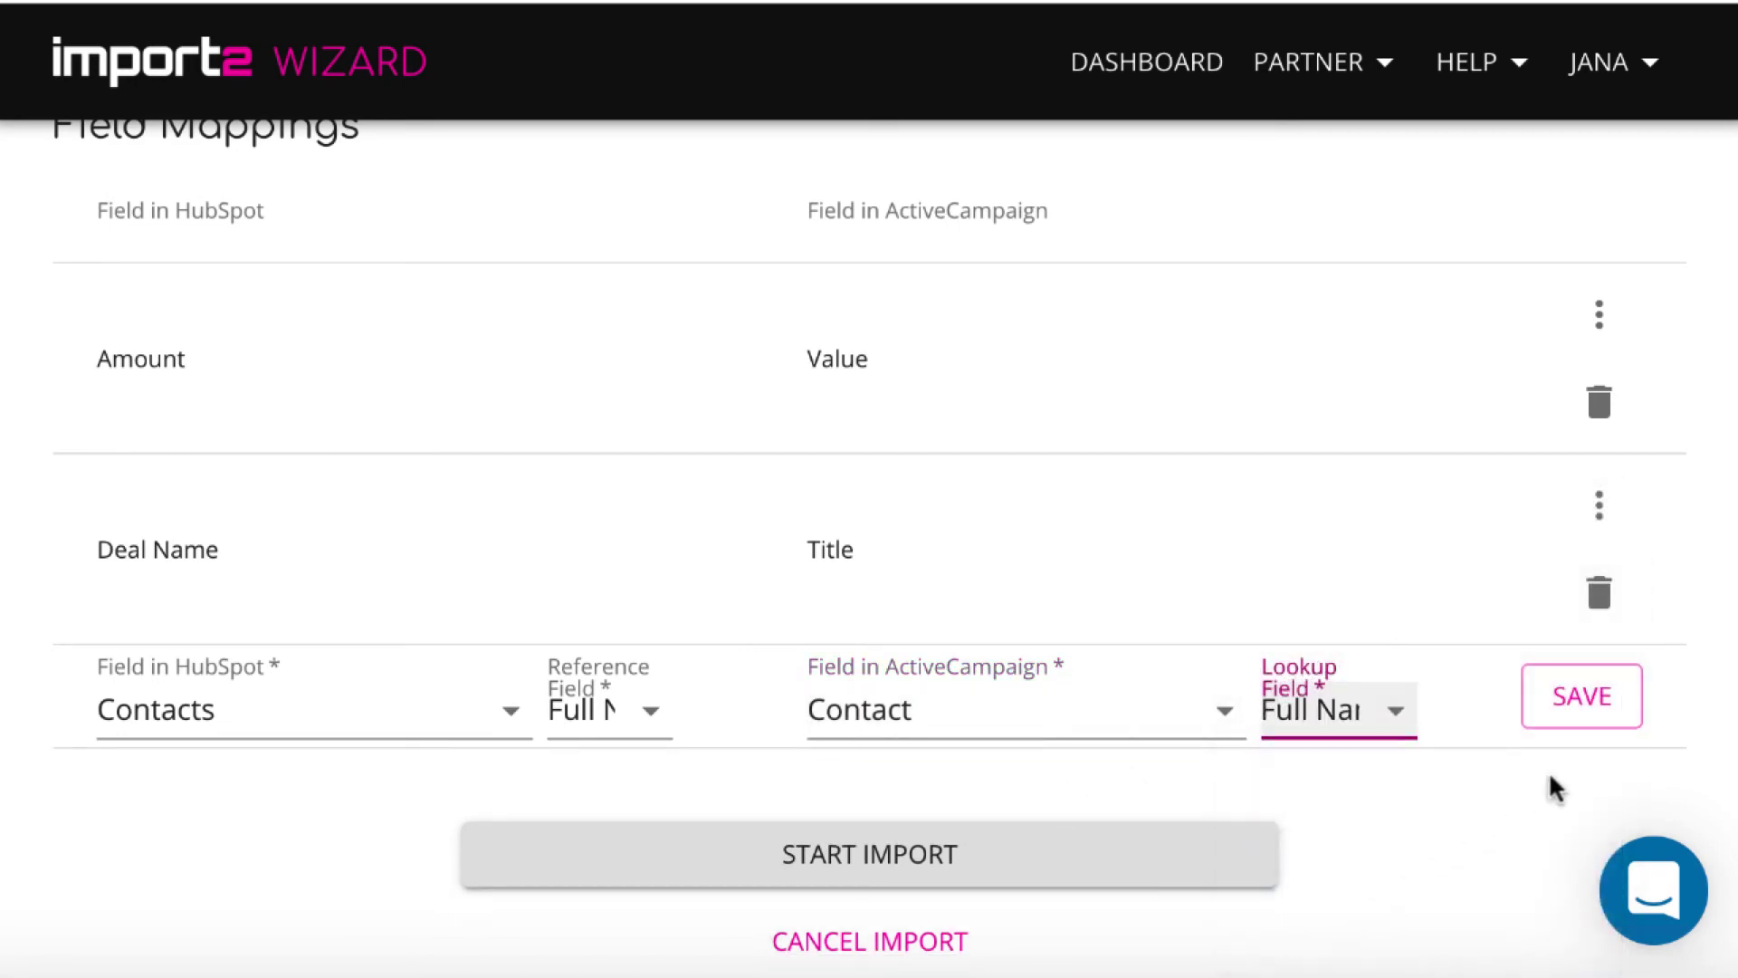
pyautogui.click(1583, 699)
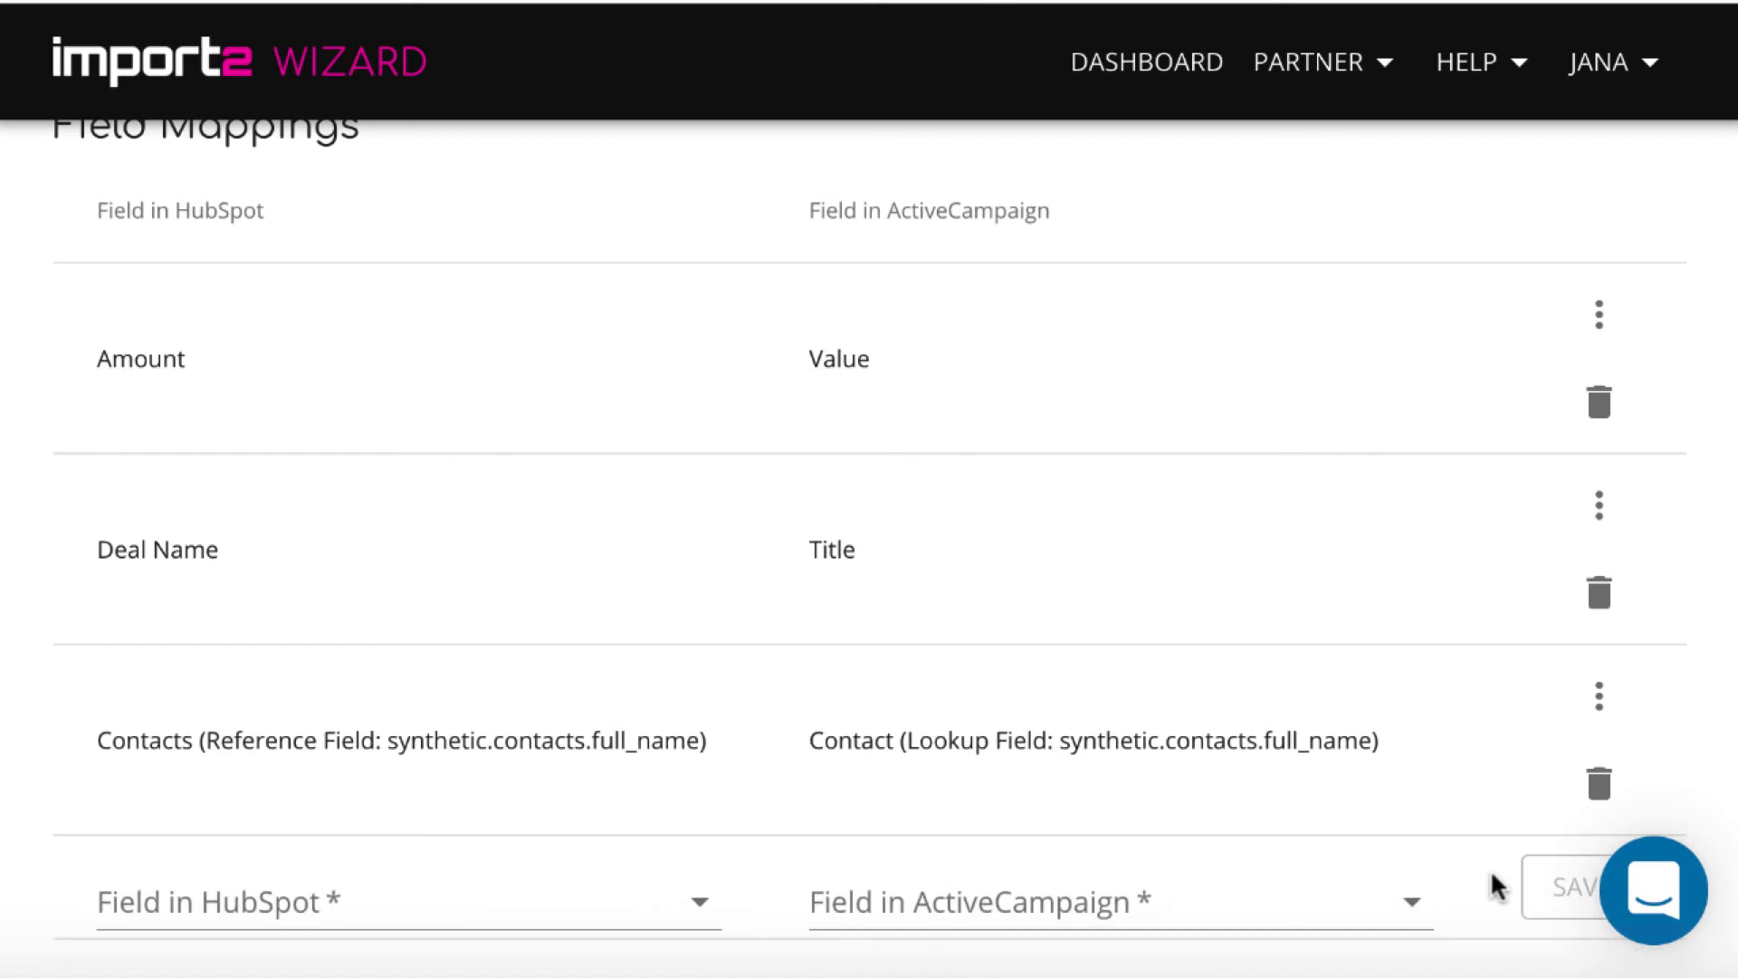
# - Map HubSpot Deal Stage, referenced by Name, to ActiveCampaign Stage looked up by Title
pyautogui.scroll(-2, 428, 794)
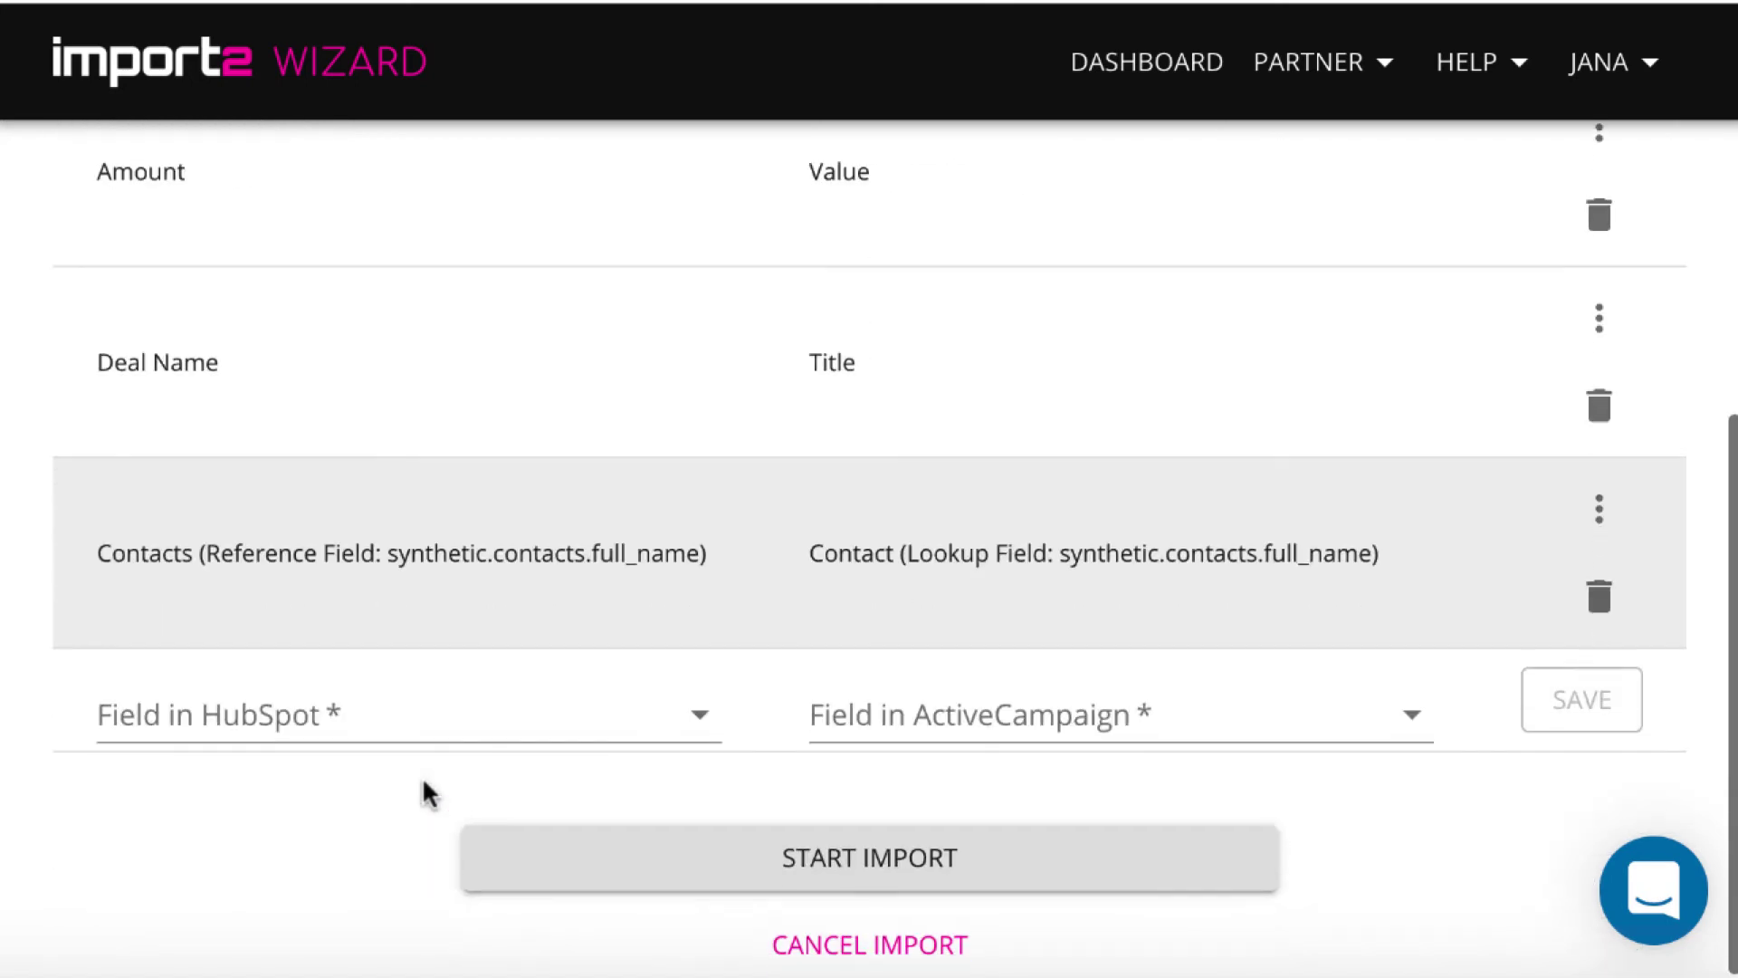
pyautogui.click(690, 711)
pyautogui.scroll(-10, 400, 958)
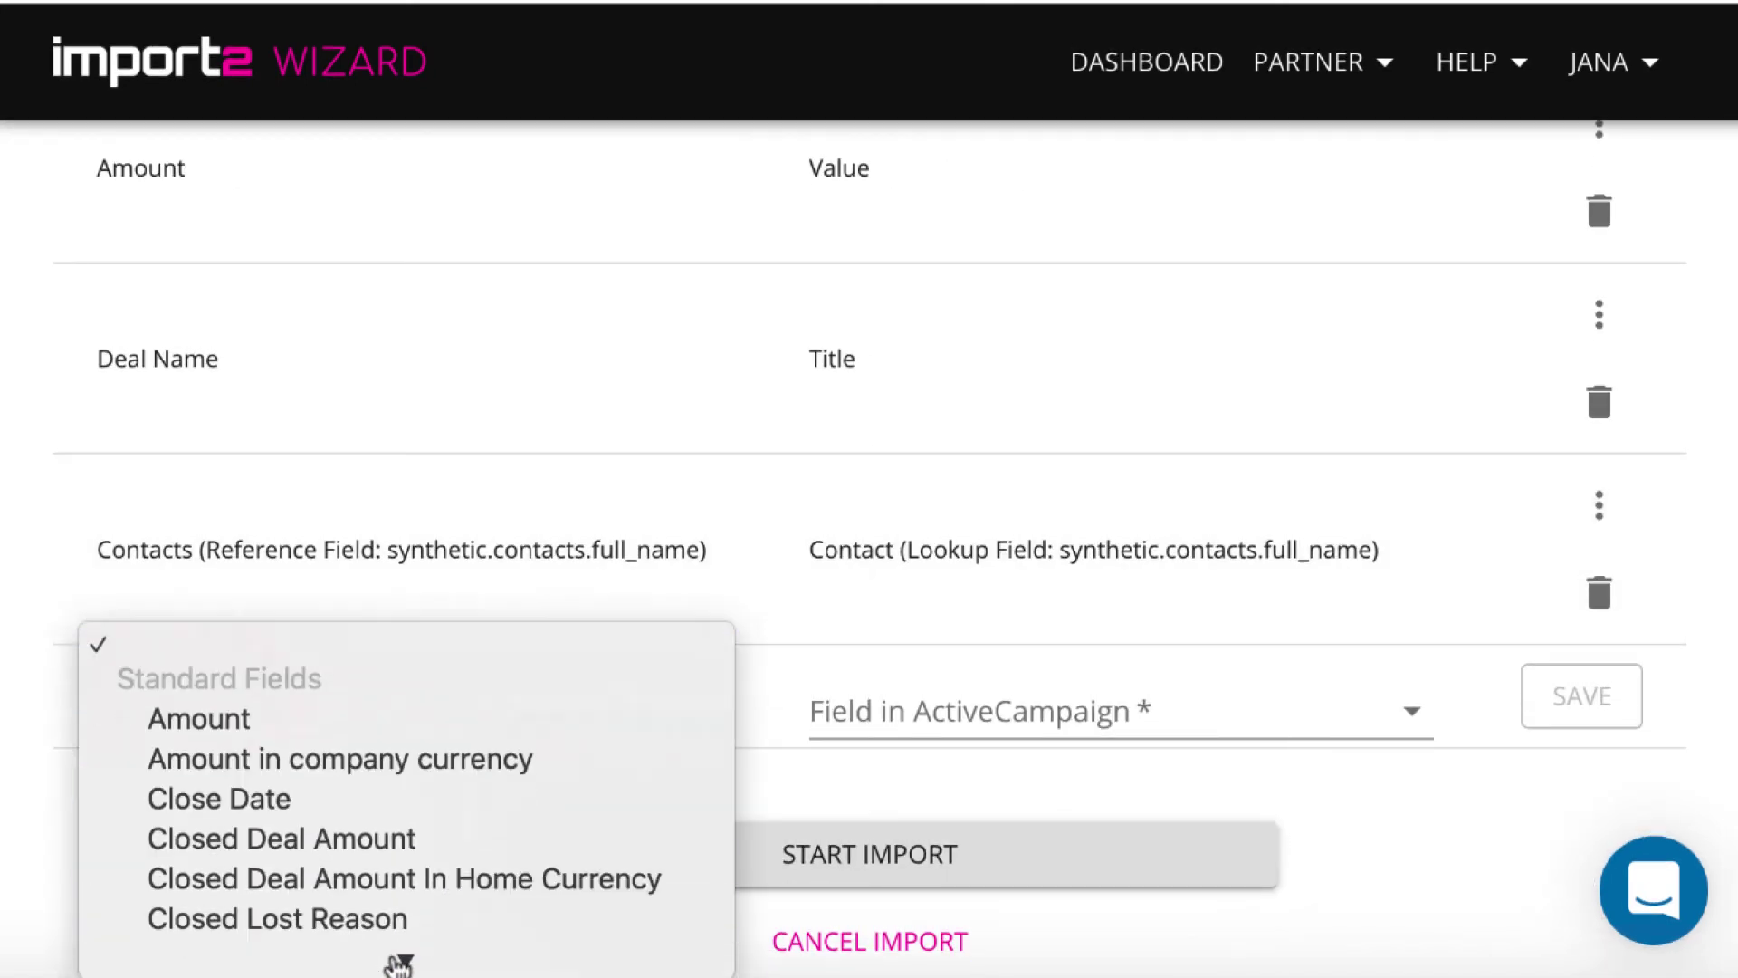
pyautogui.scroll(-5, 471, 802)
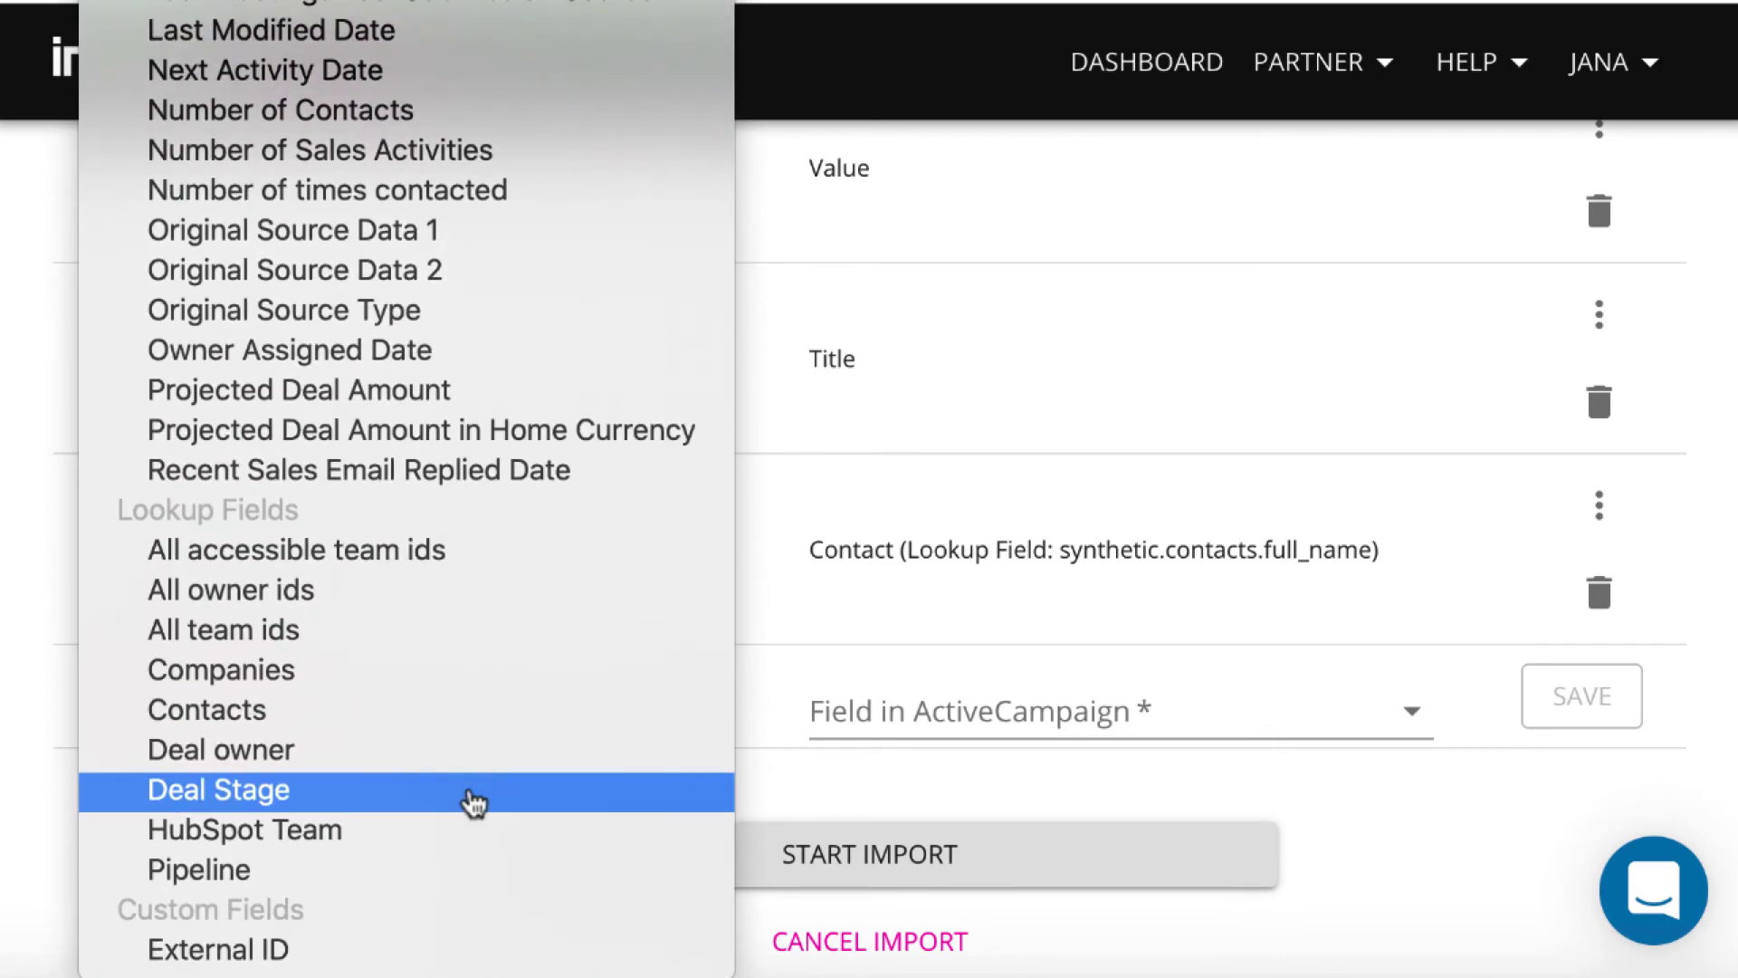
pyautogui.click(472, 802)
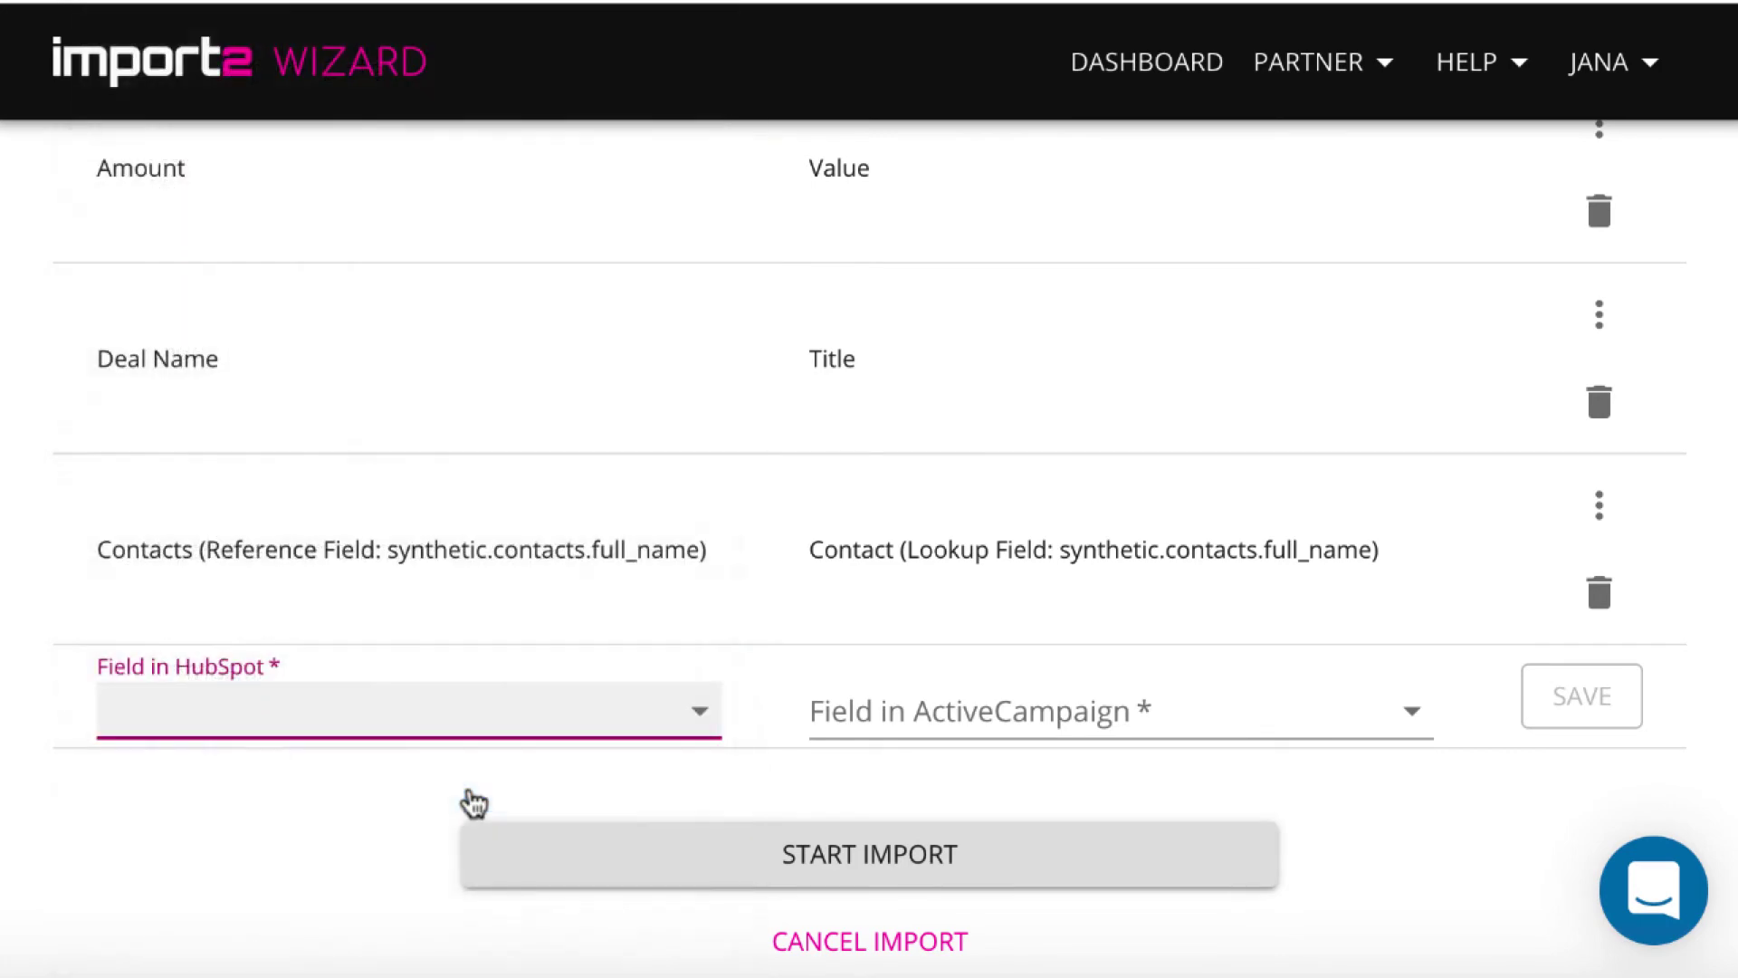
pyautogui.click(659, 713)
pyautogui.click(660, 715)
pyautogui.click(970, 710)
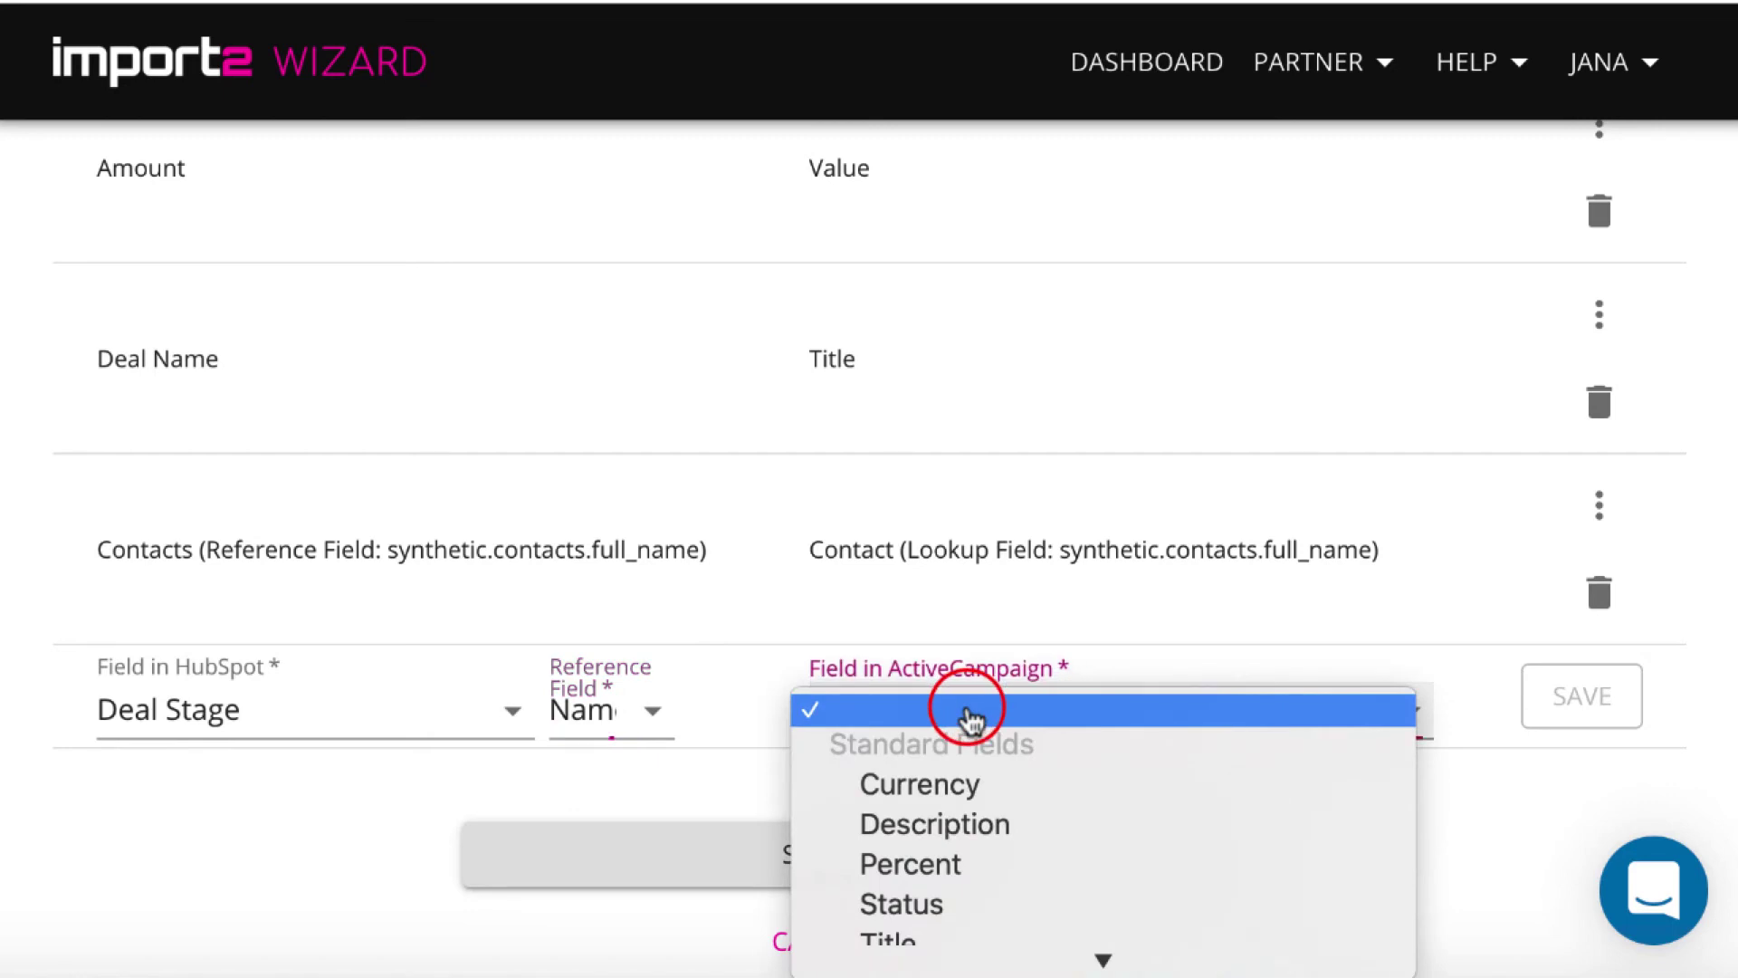
pyautogui.scroll(-5, 1119, 950)
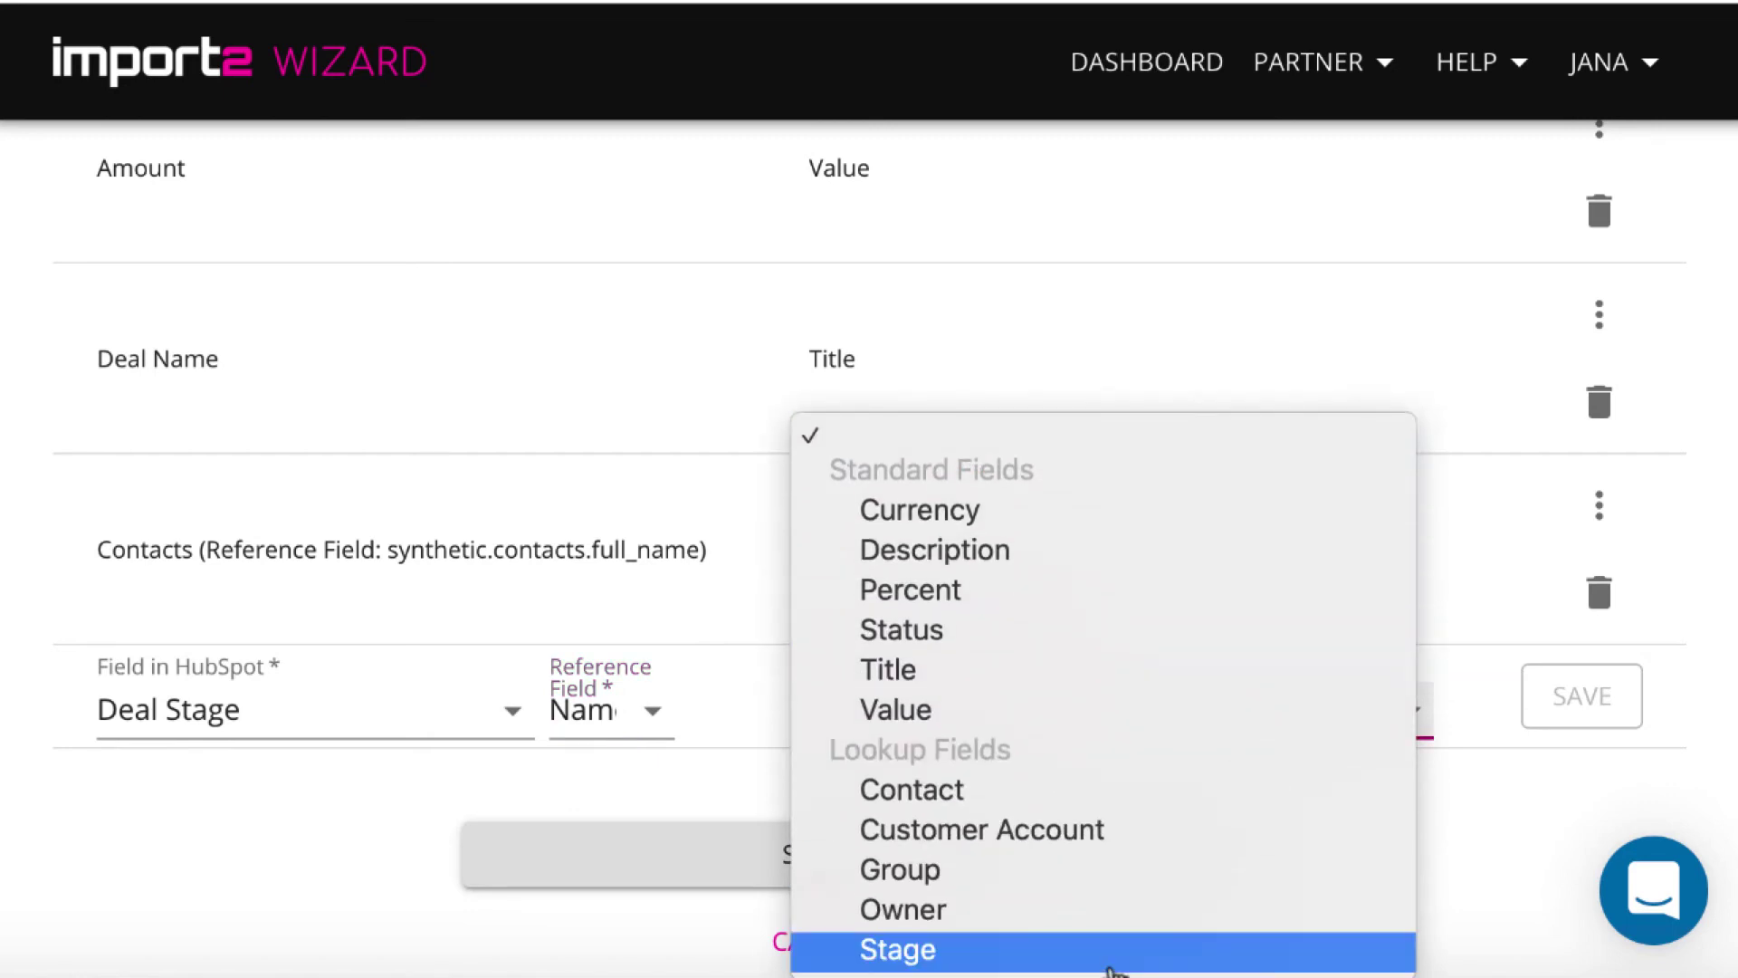
pyautogui.click(1112, 967)
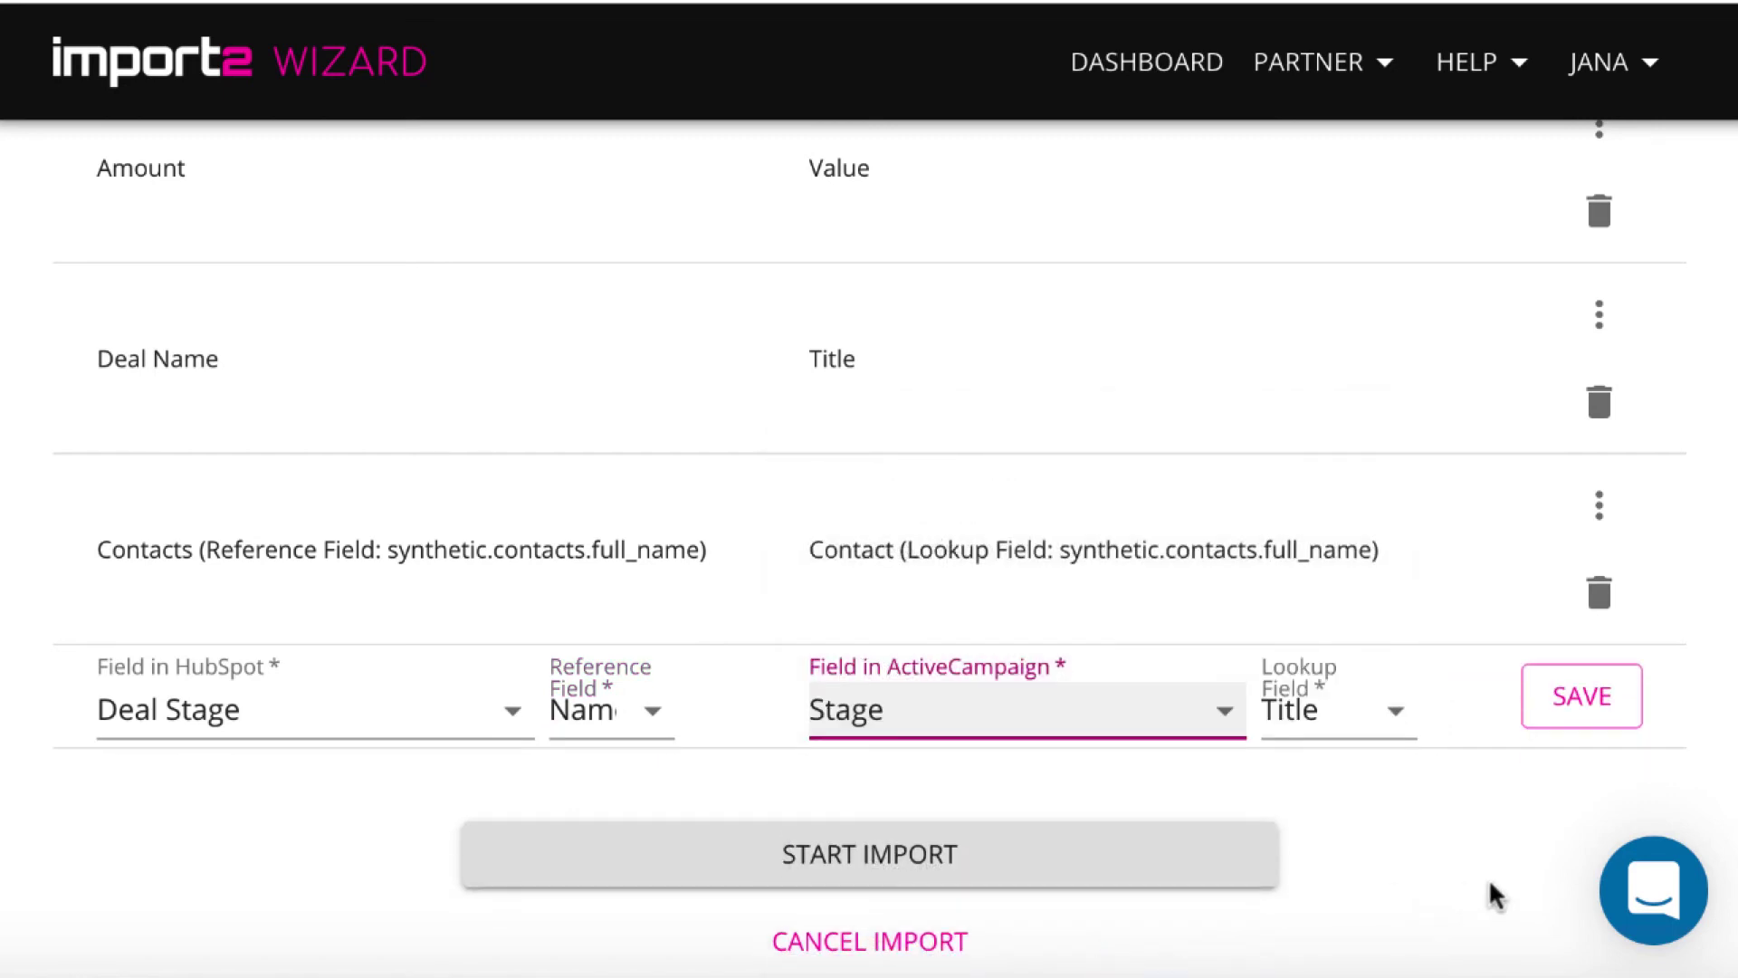
pyautogui.click(1586, 701)
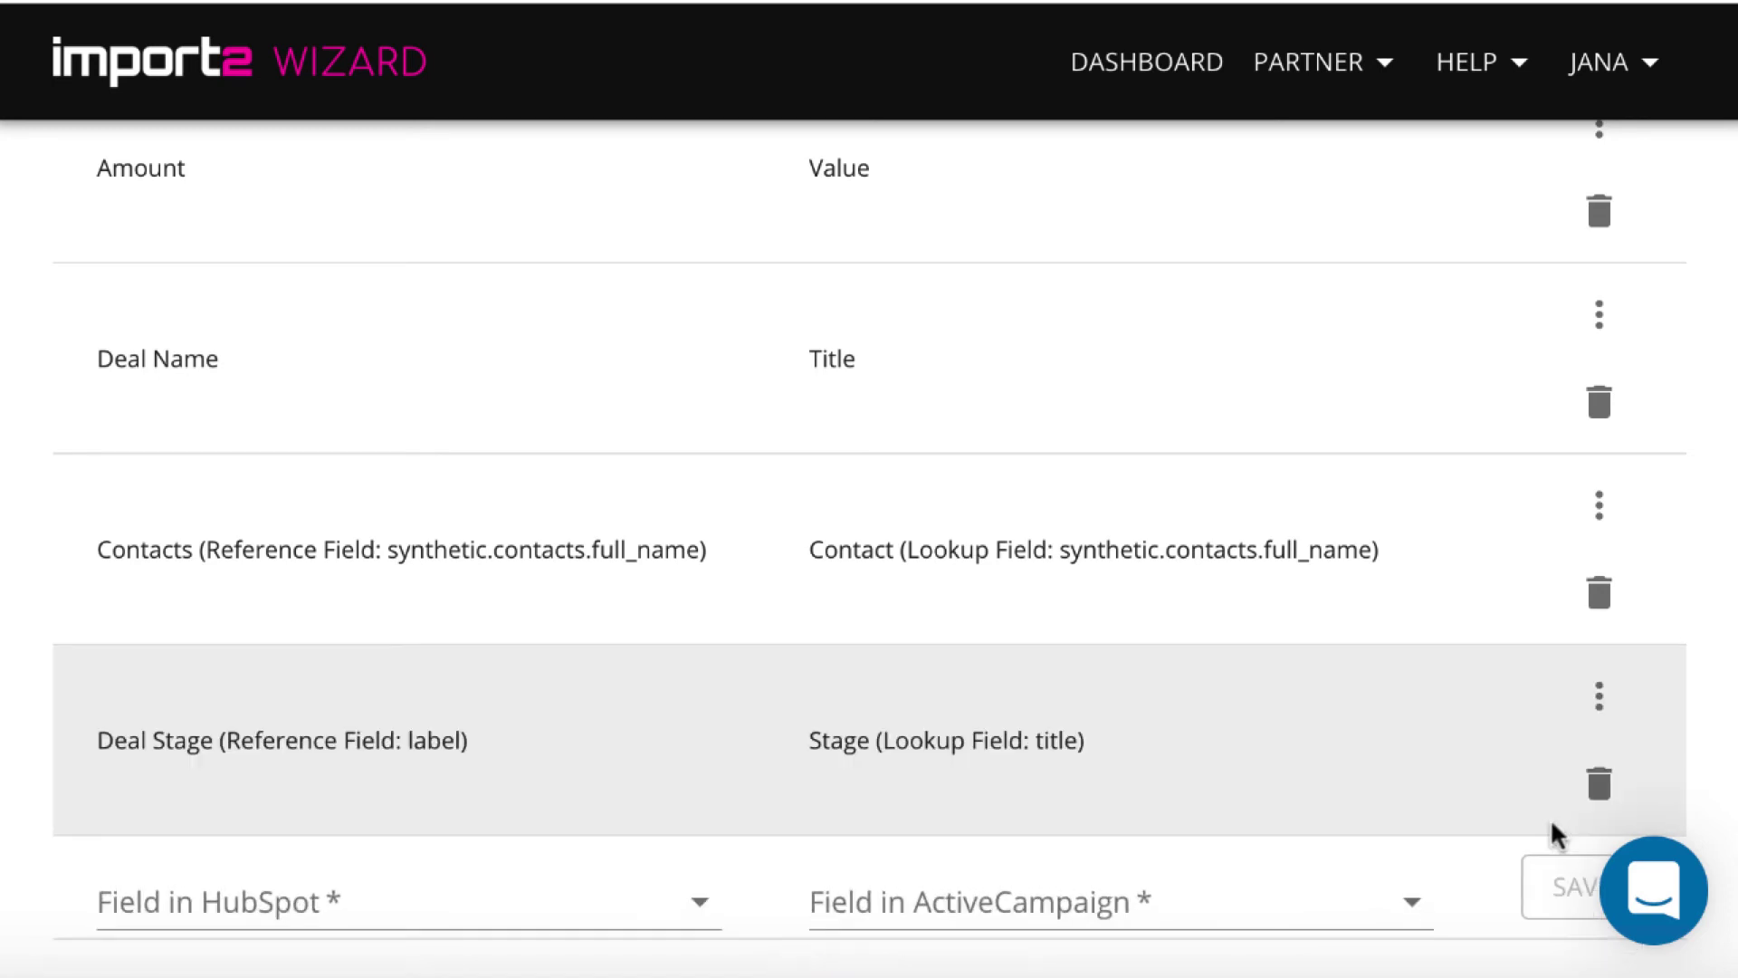
# - Link HubSpot Deal owner (by Full Name) to ActiveCampaign Owner (full_name lookup) and save
pyautogui.scroll(-2, 579, 707)
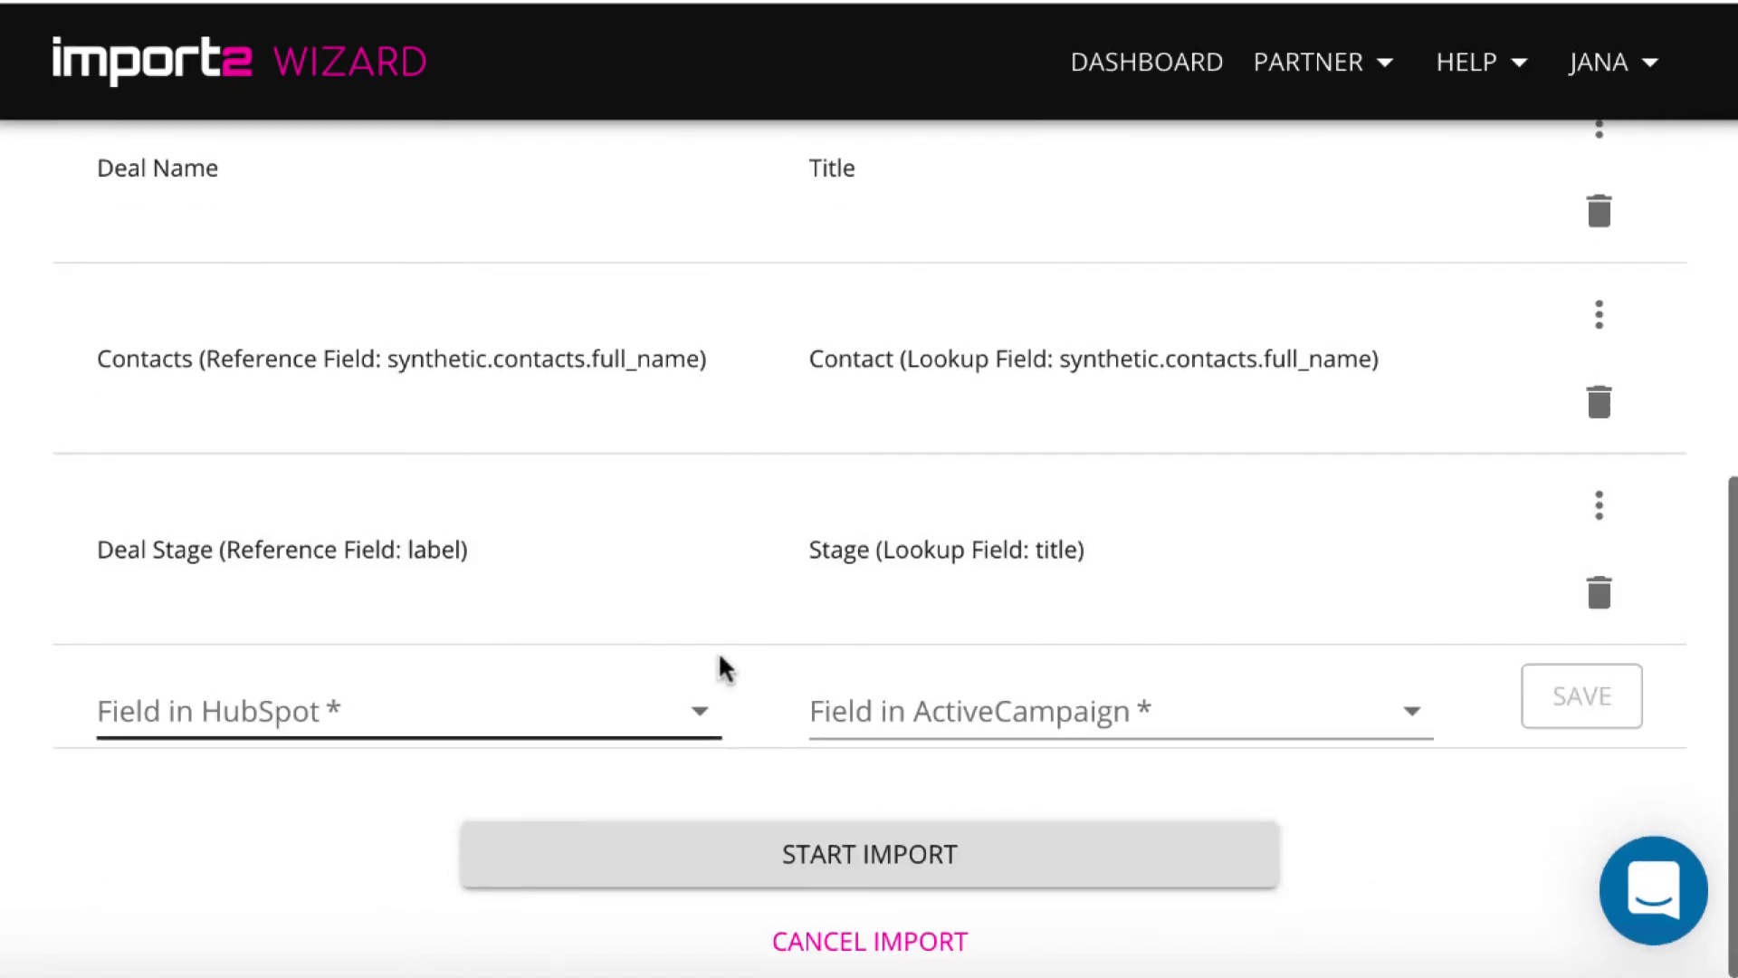
pyautogui.click(696, 717)
pyautogui.moveTo(400, 962)
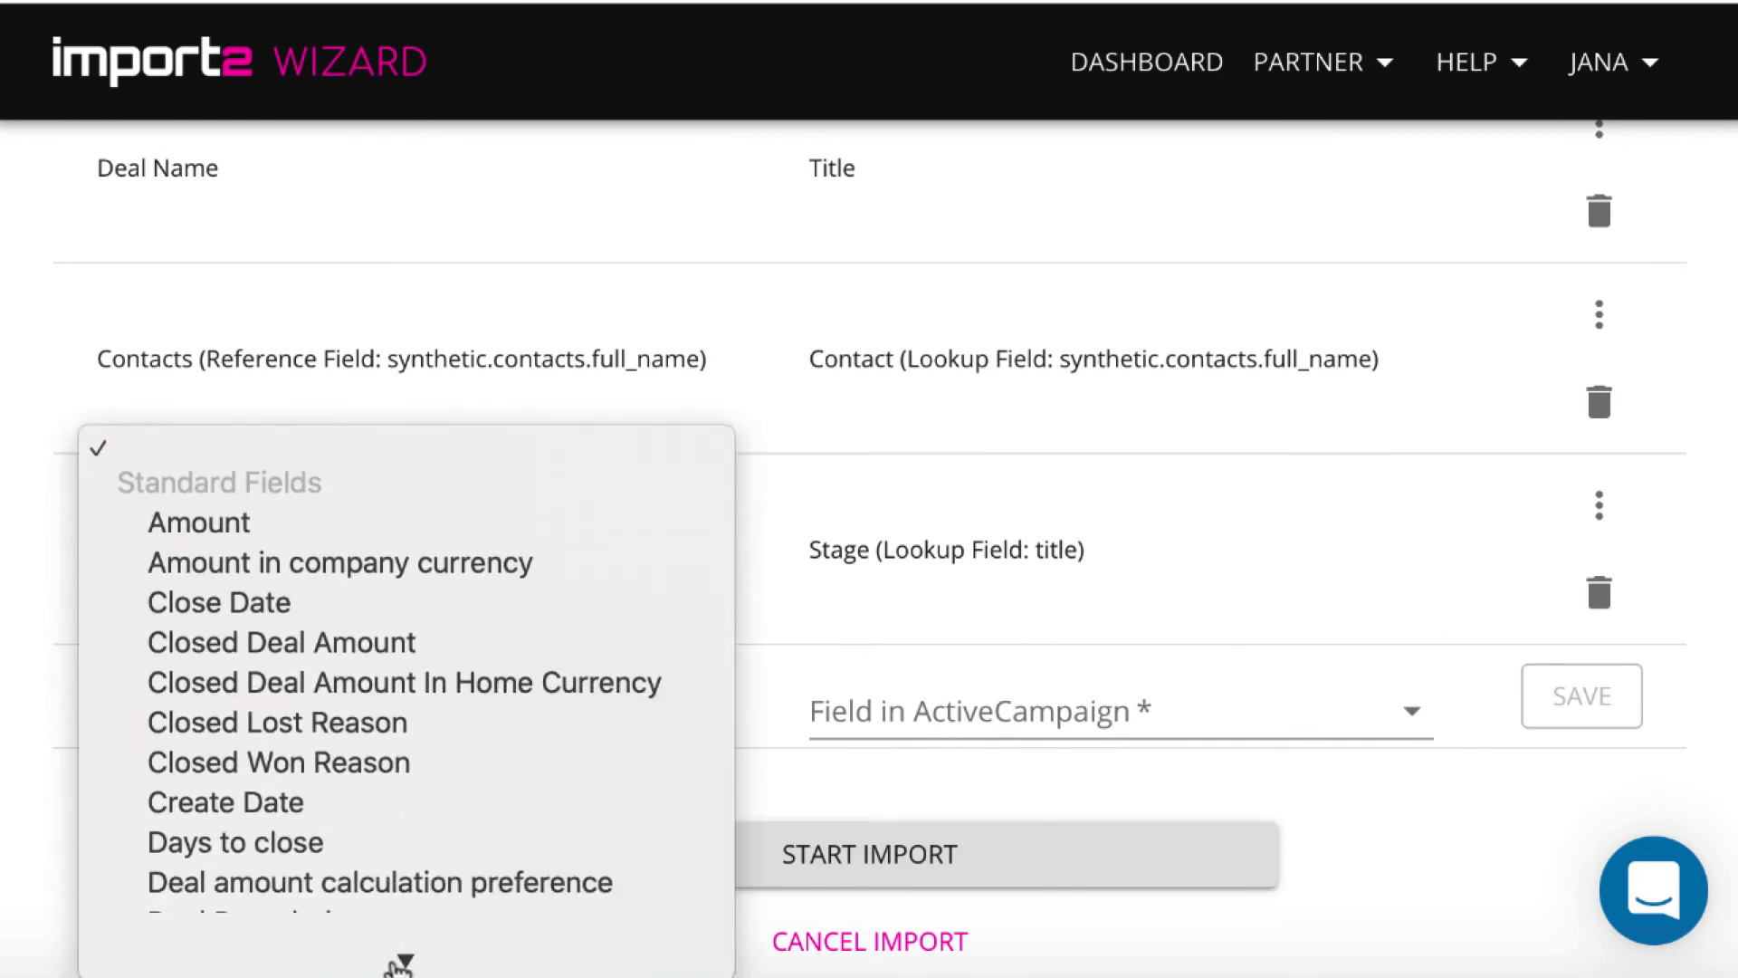
pyautogui.click(407, 768)
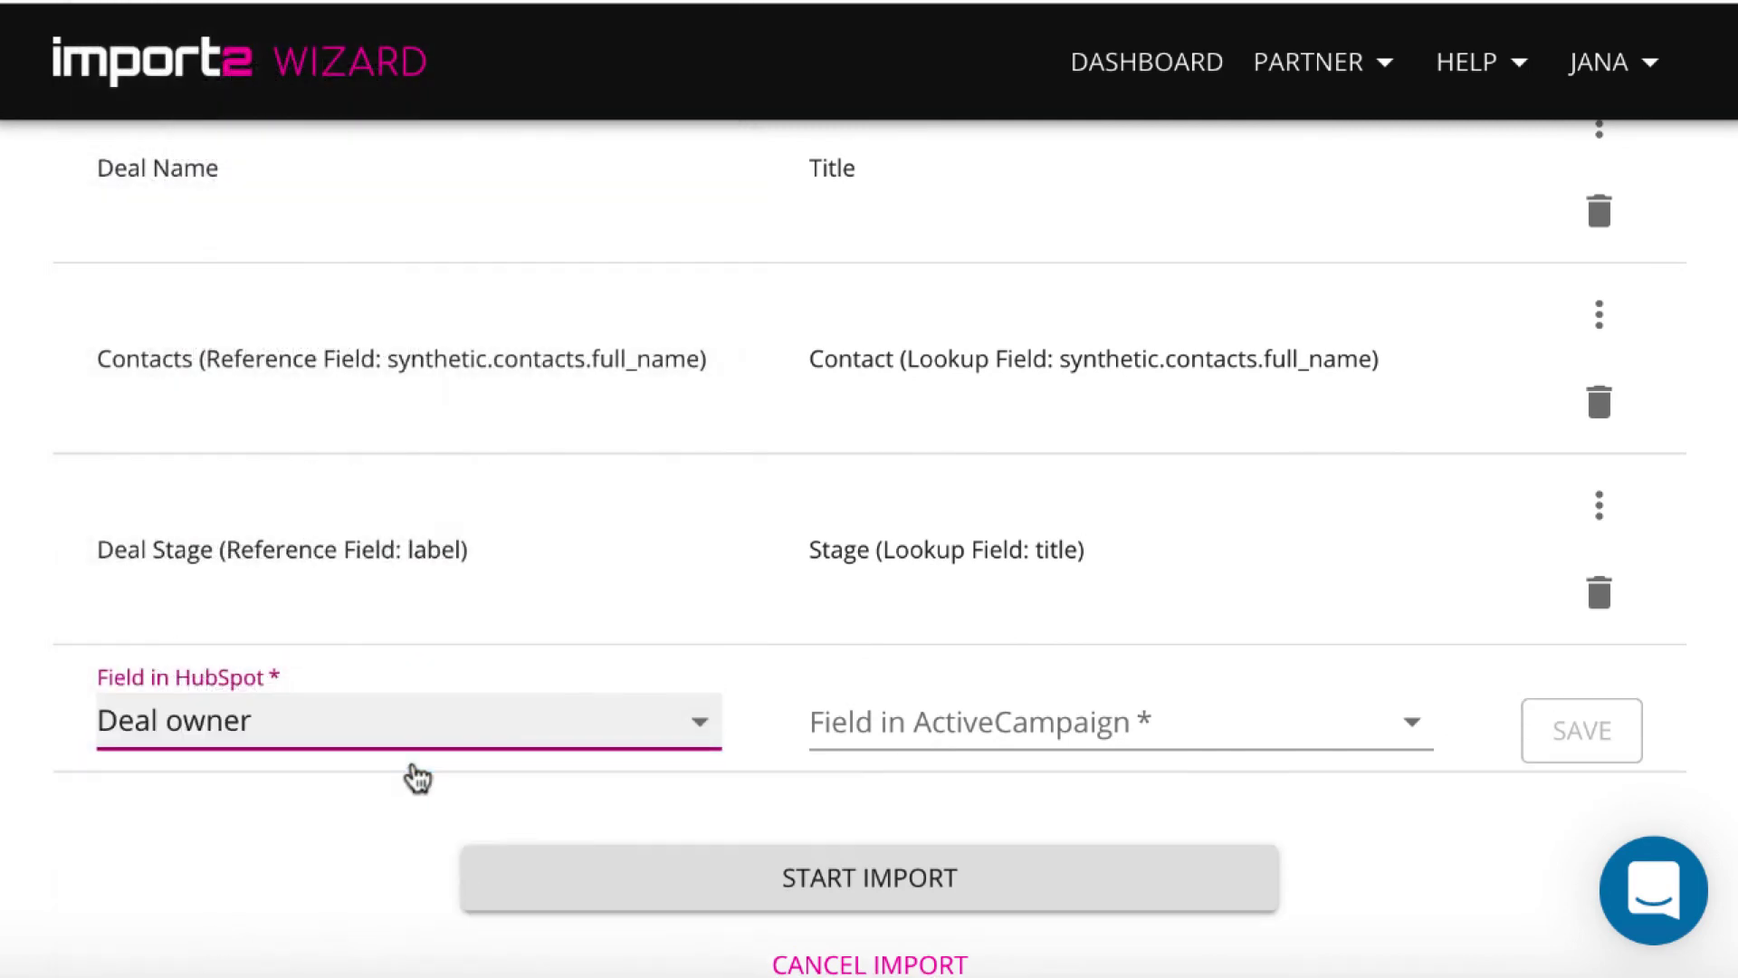
pyautogui.click(647, 724)
pyautogui.click(652, 788)
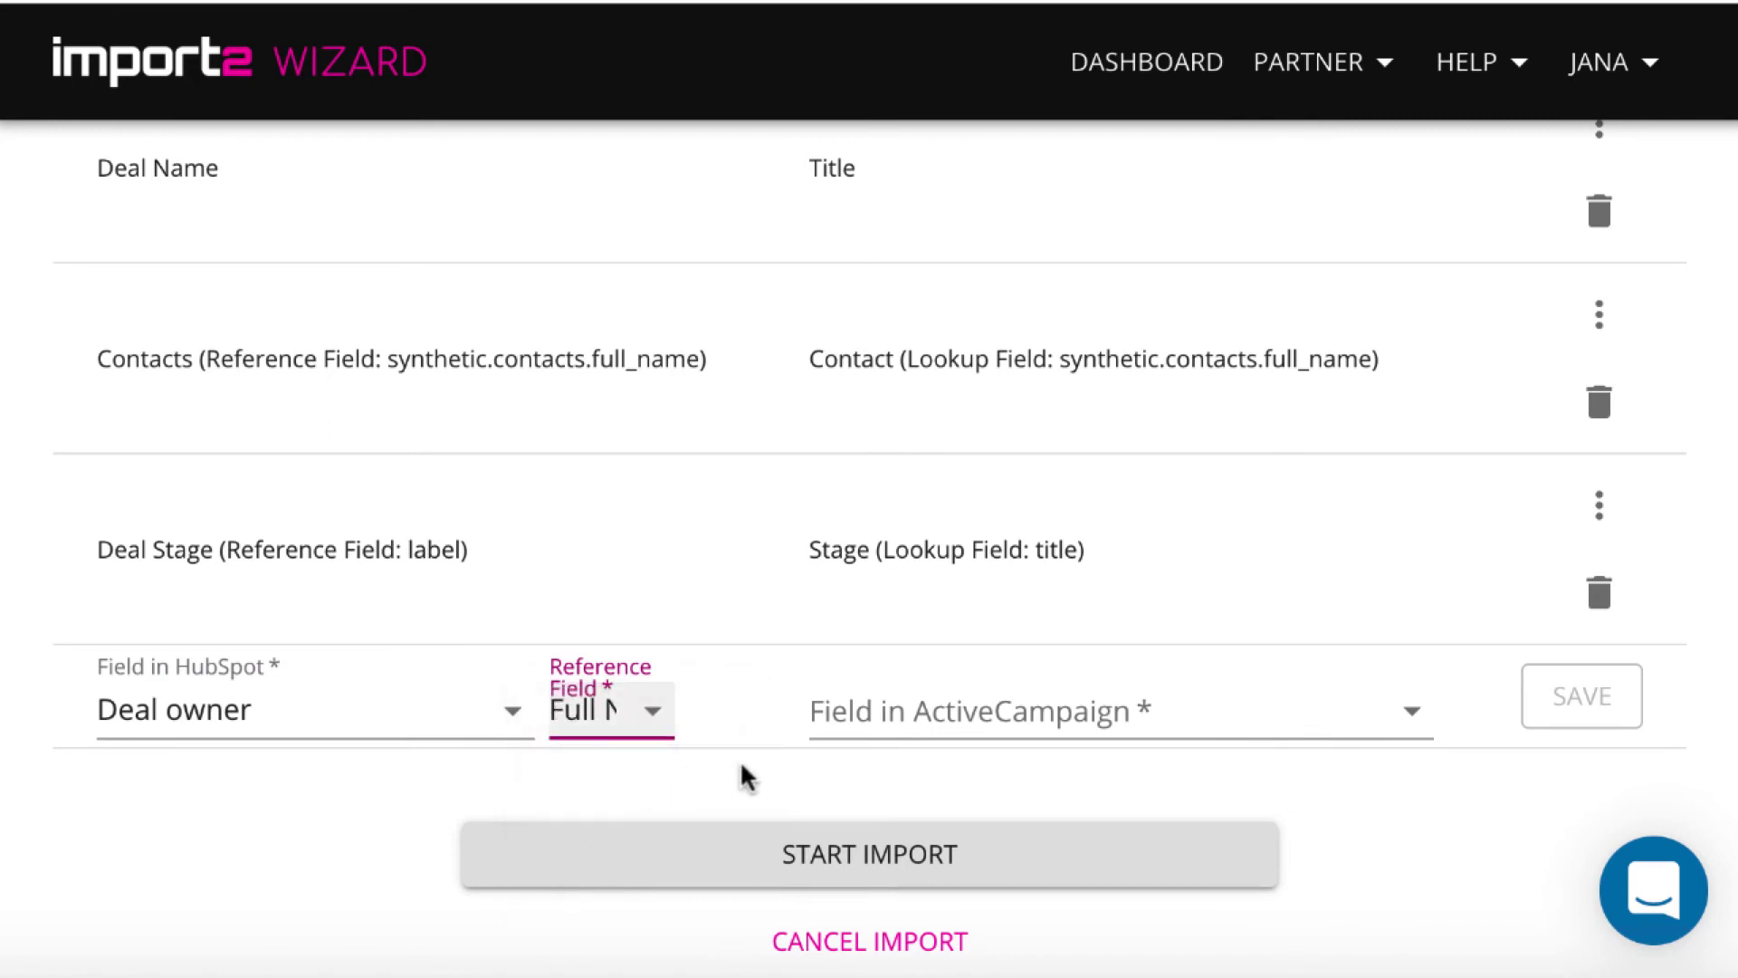
pyautogui.click(1110, 710)
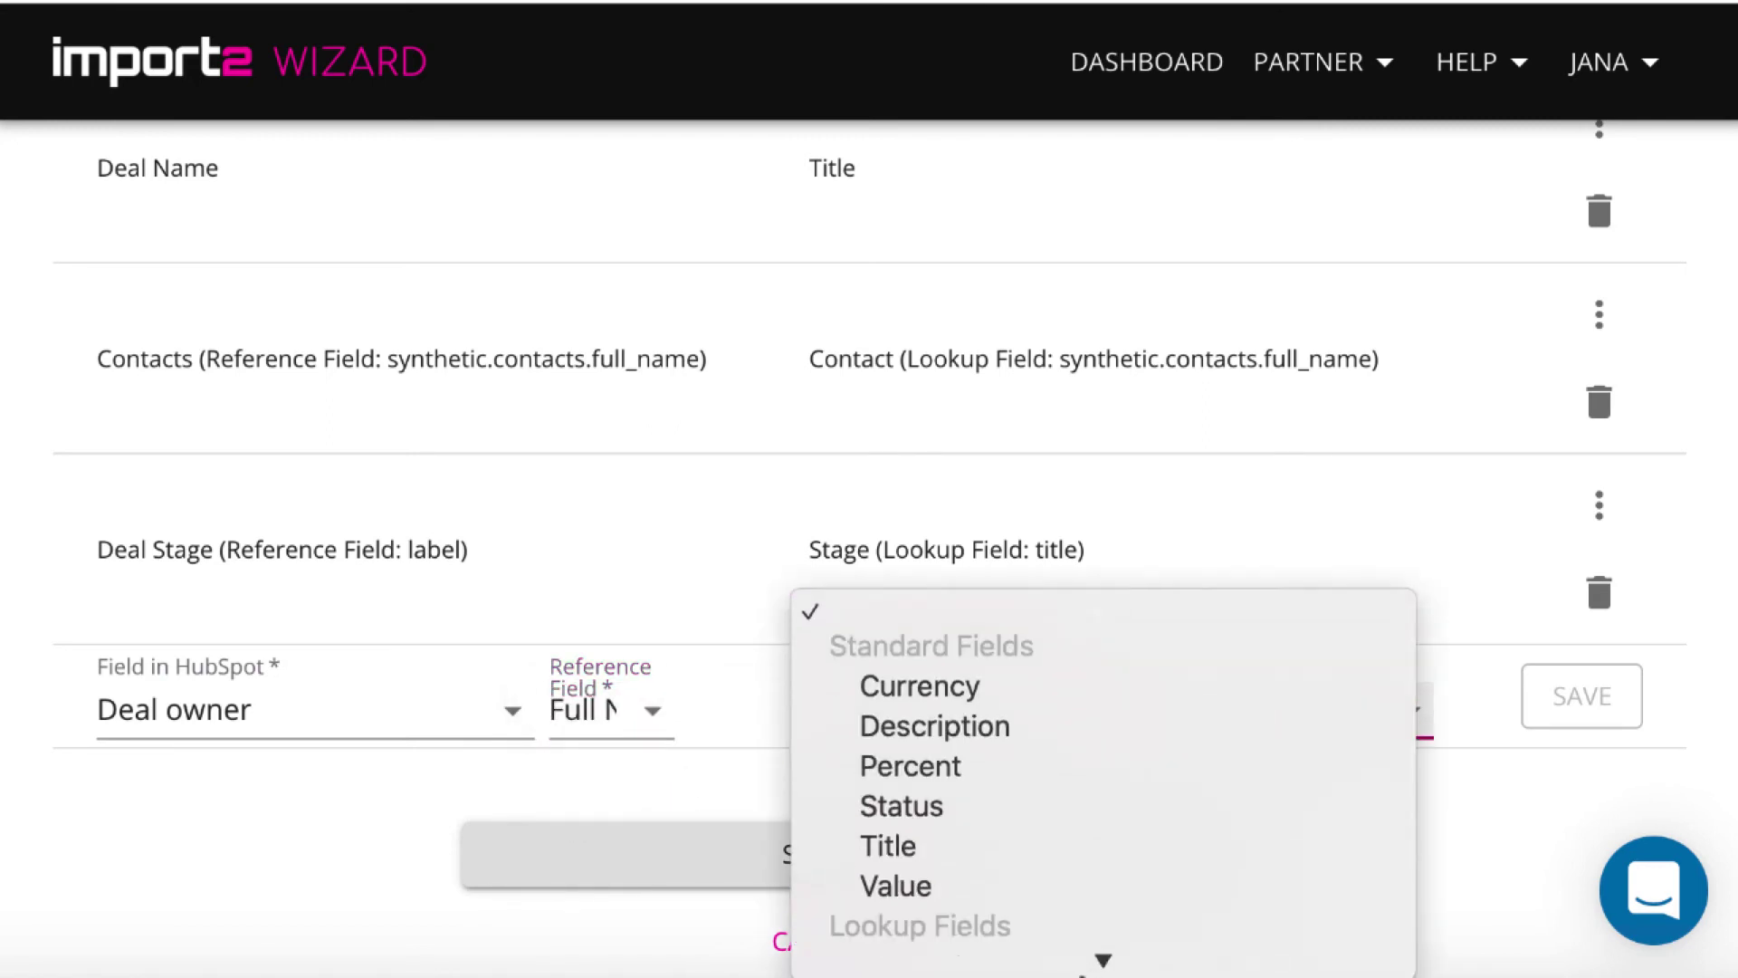
pyautogui.click(1095, 923)
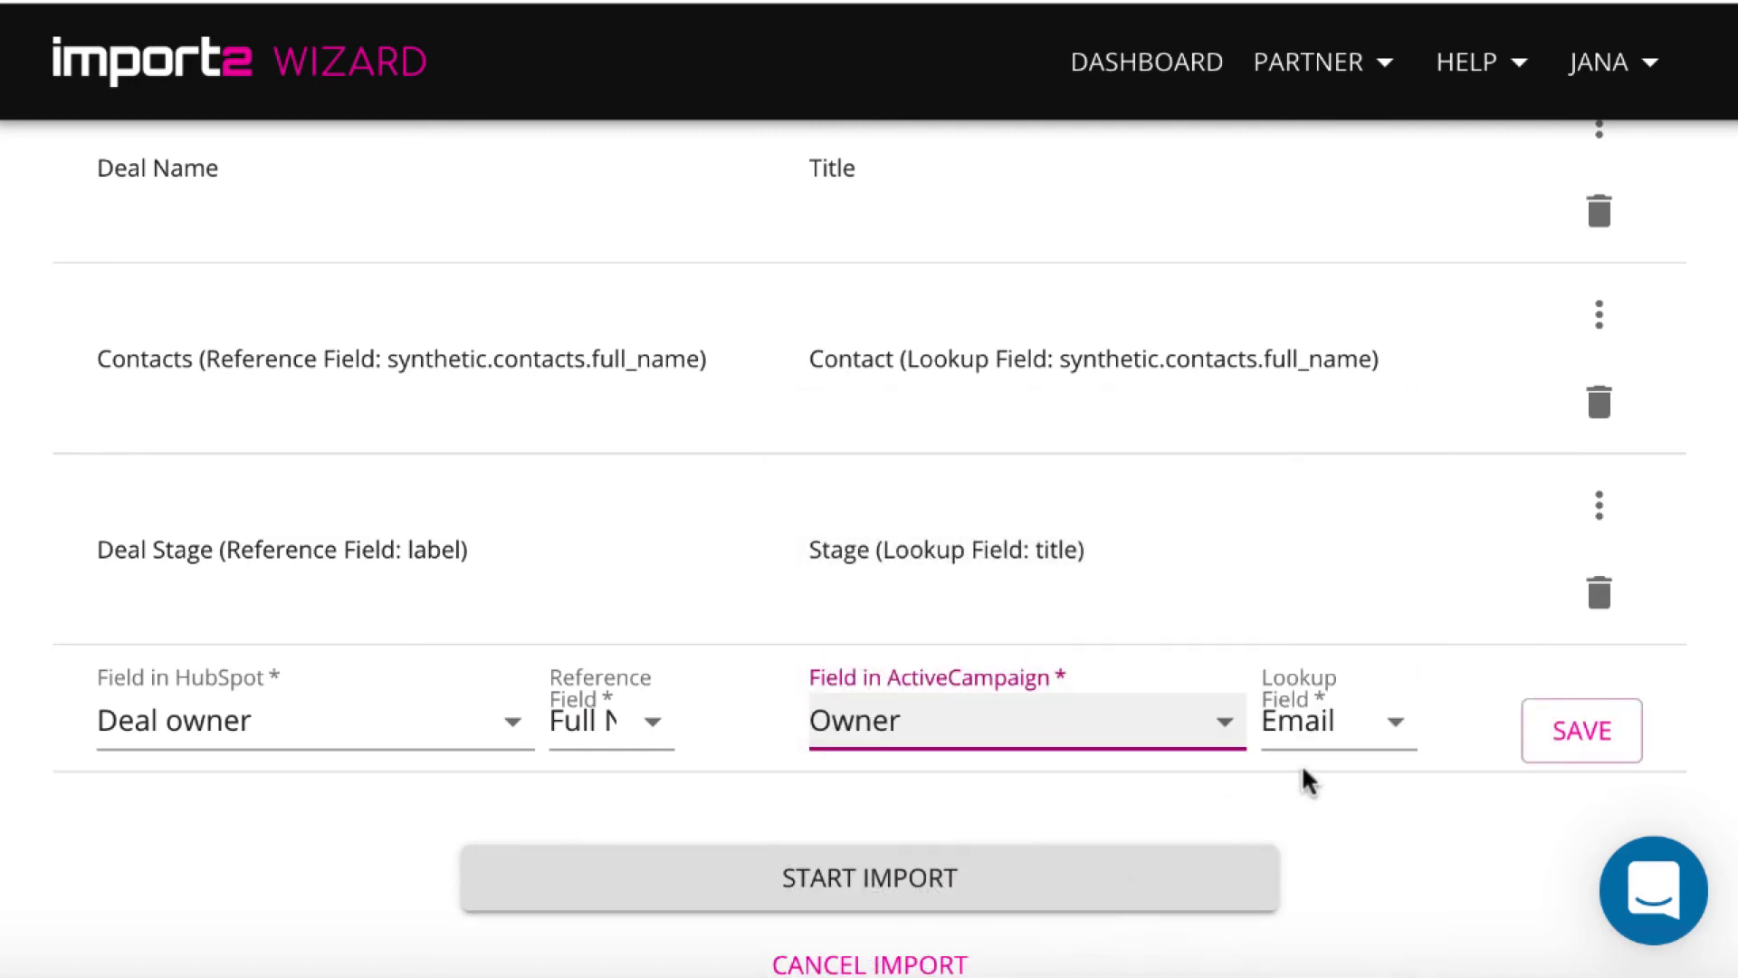
pyautogui.click(1394, 717)
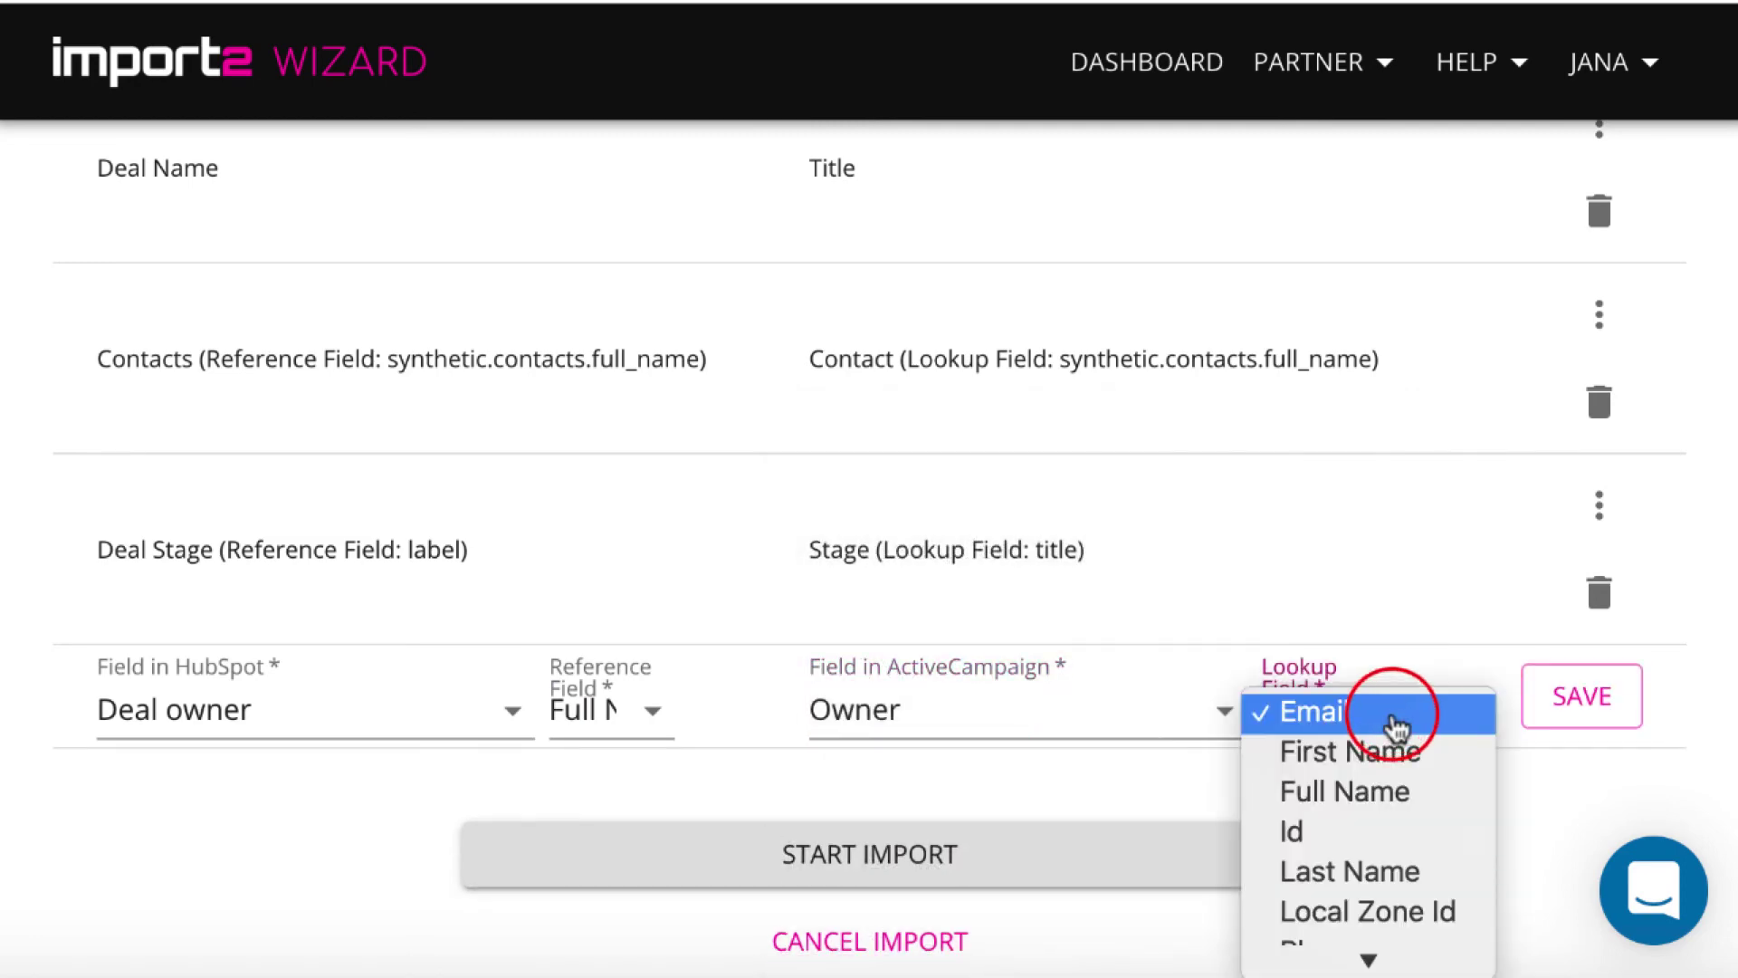
pyautogui.click(1401, 795)
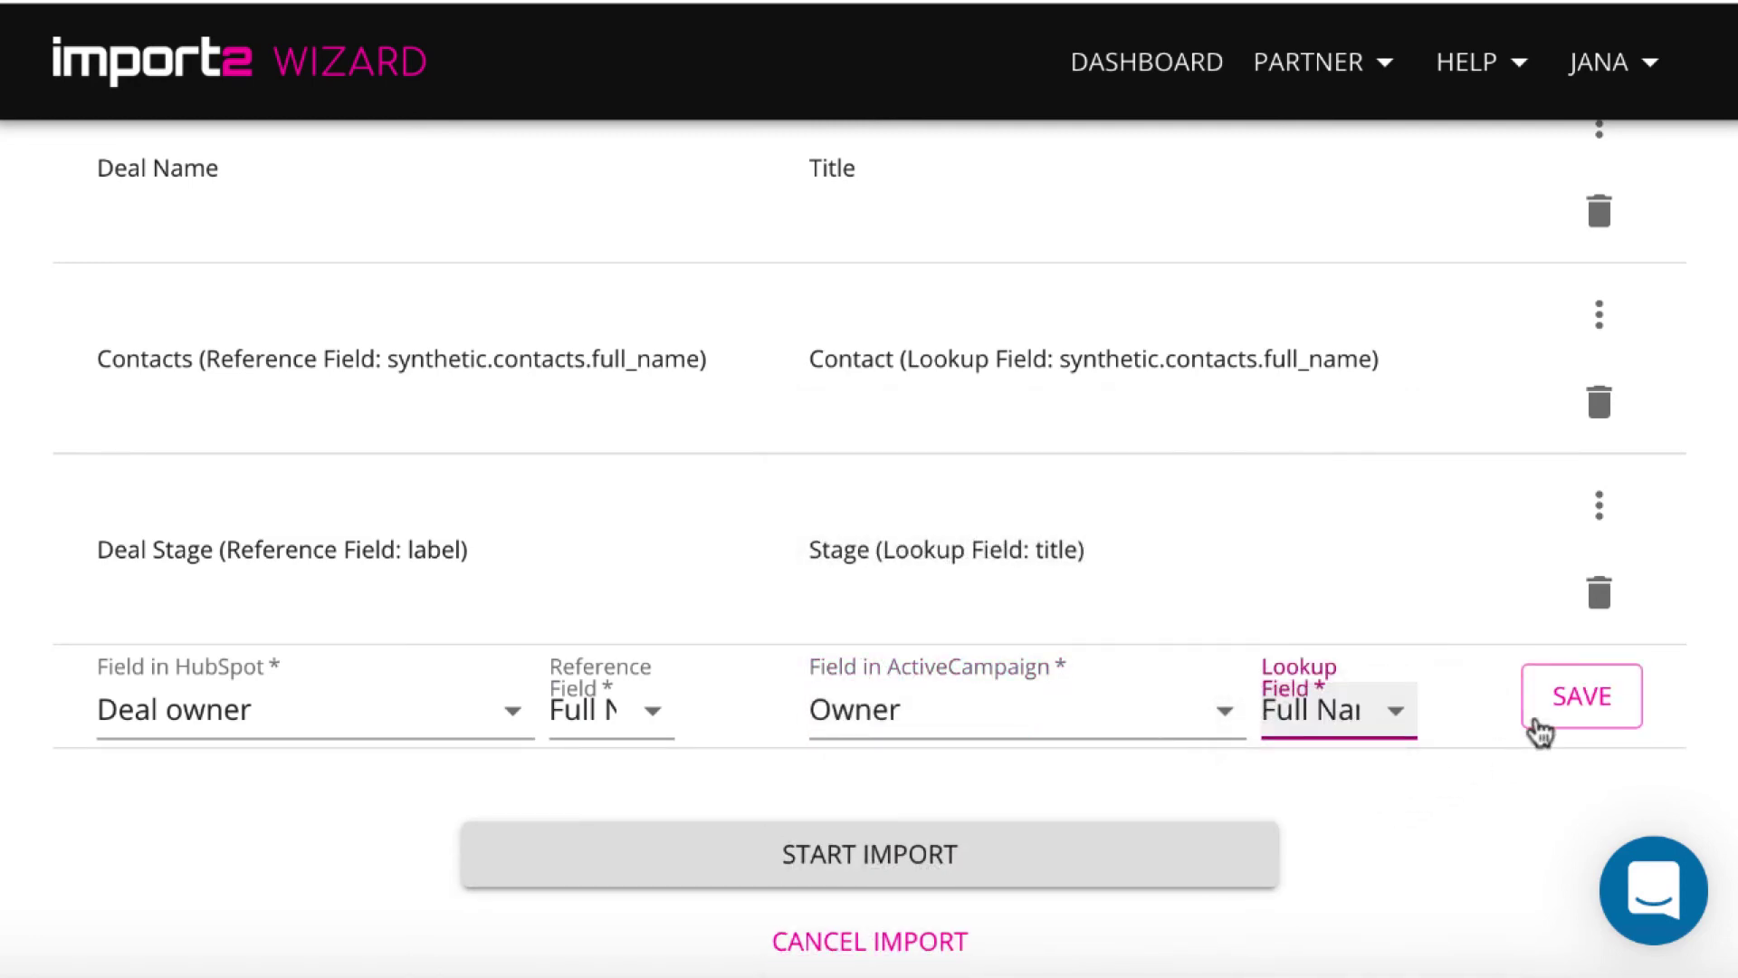
pyautogui.click(1575, 703)
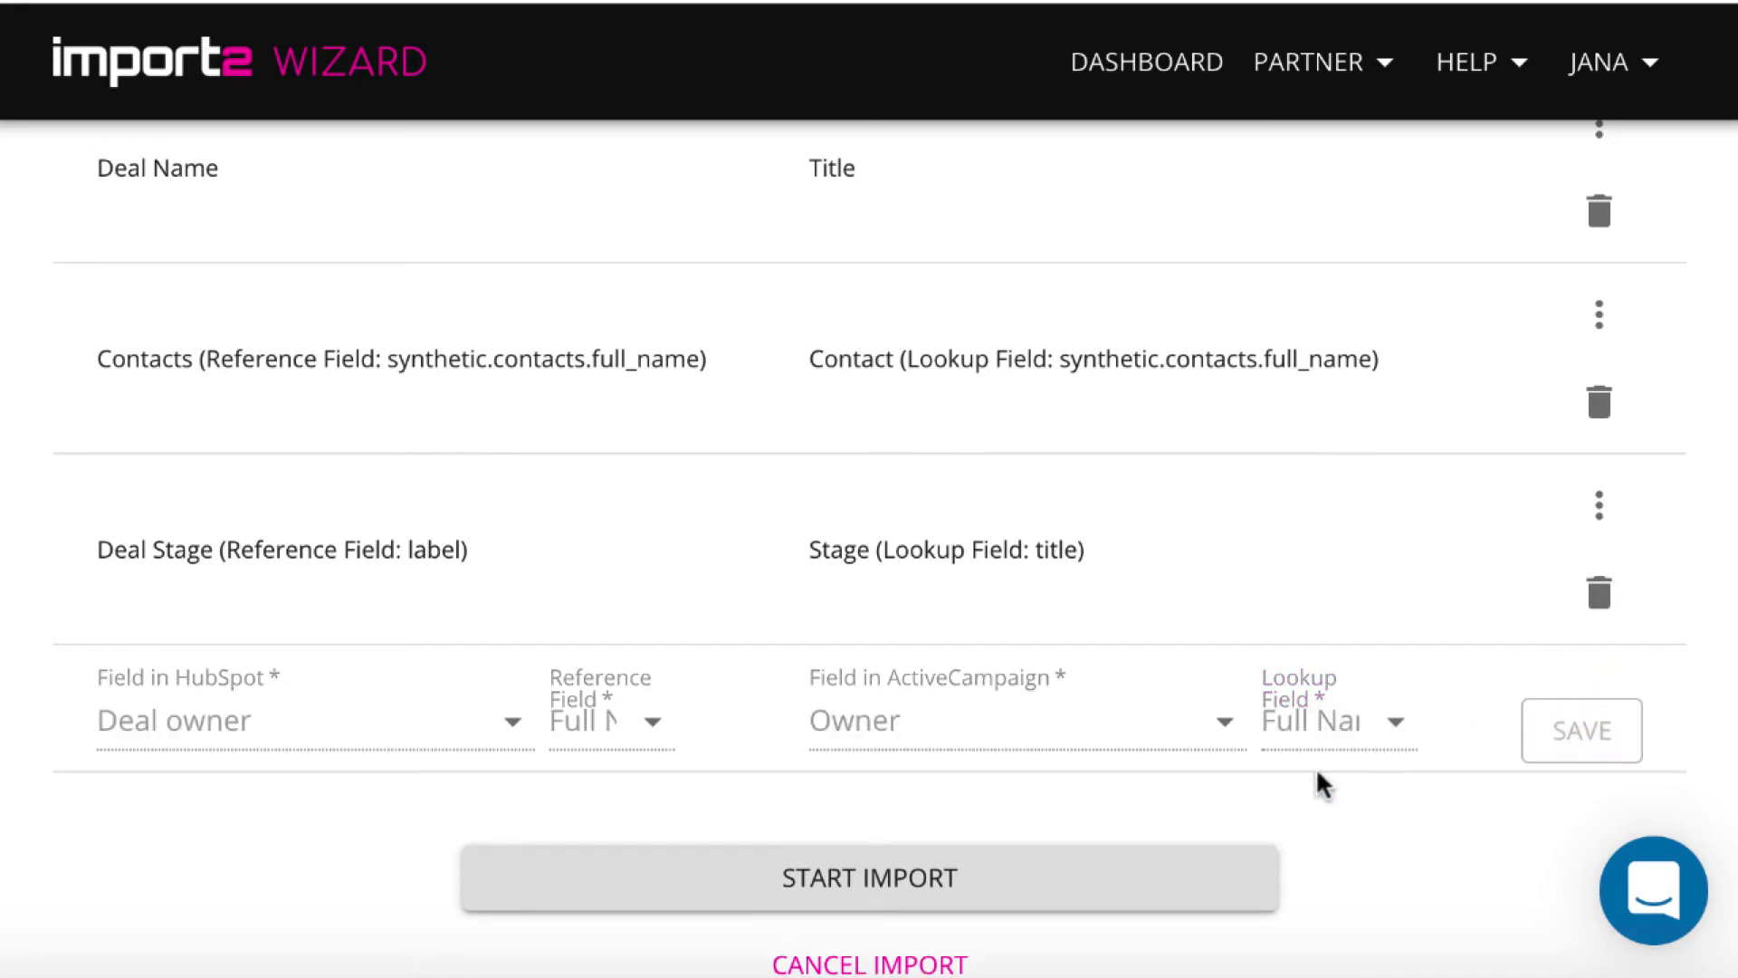
pyautogui.scroll(-2, 1320, 784)
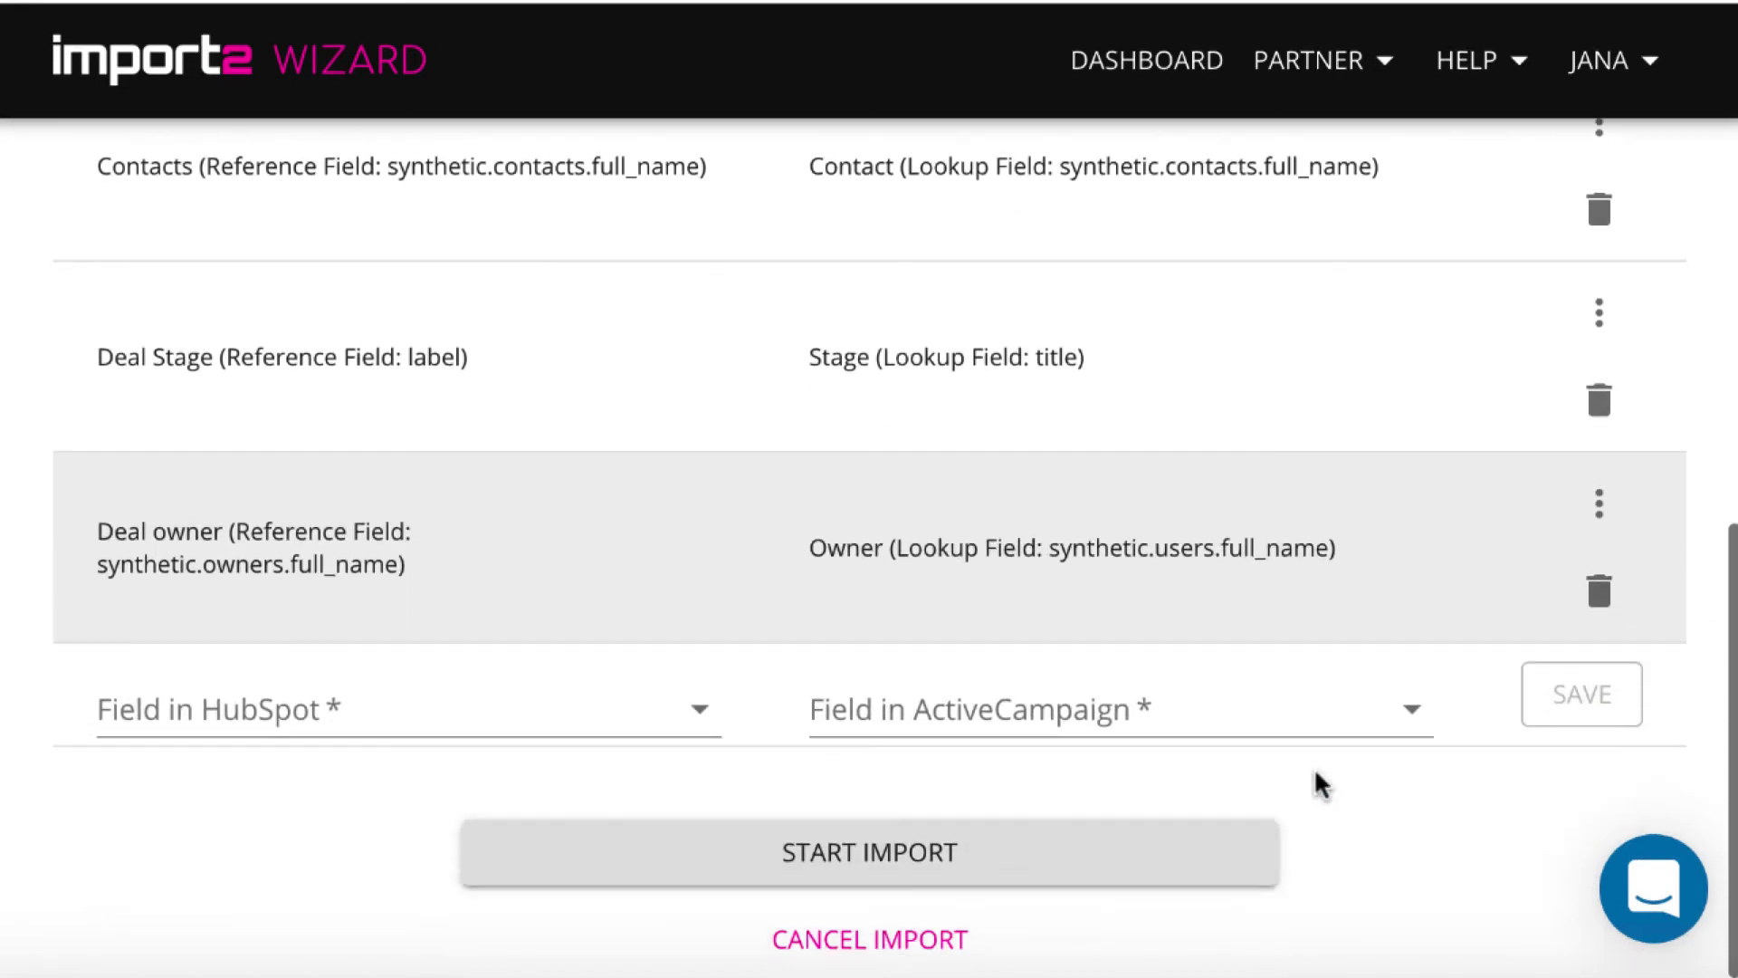
# - Add a Deal Stage find-and-replace rule turning First Meeting into Lead In
pyautogui.scroll(2, 1316, 772)
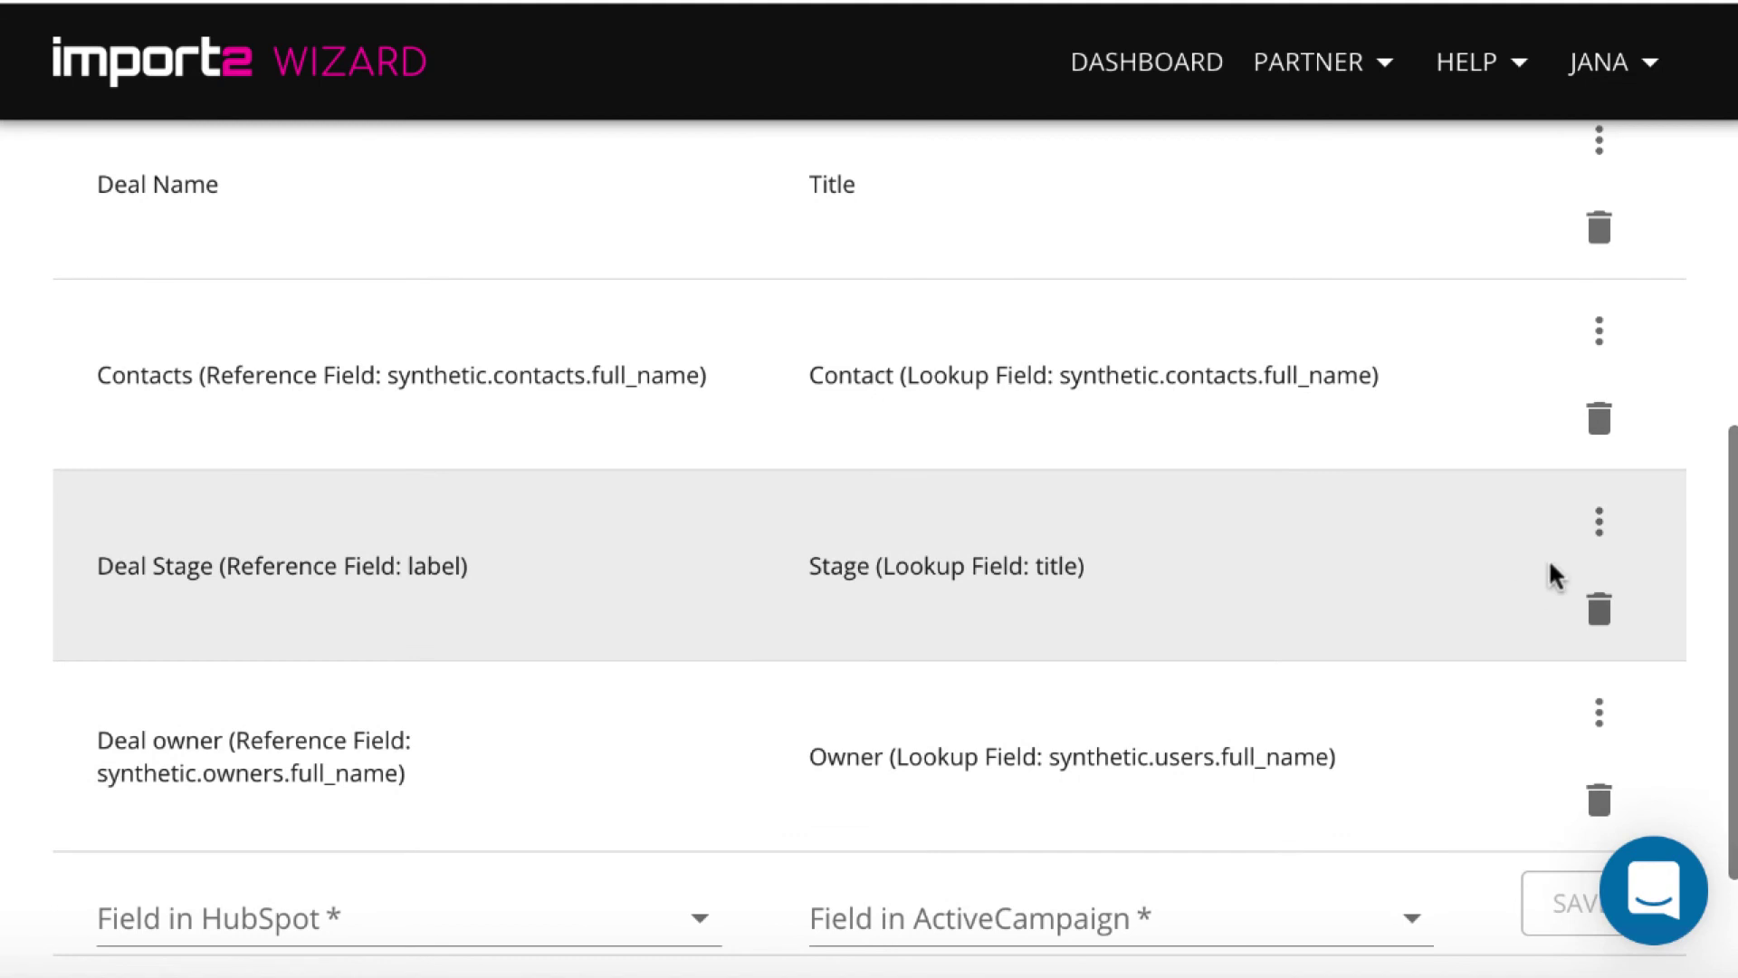
pyautogui.click(1601, 529)
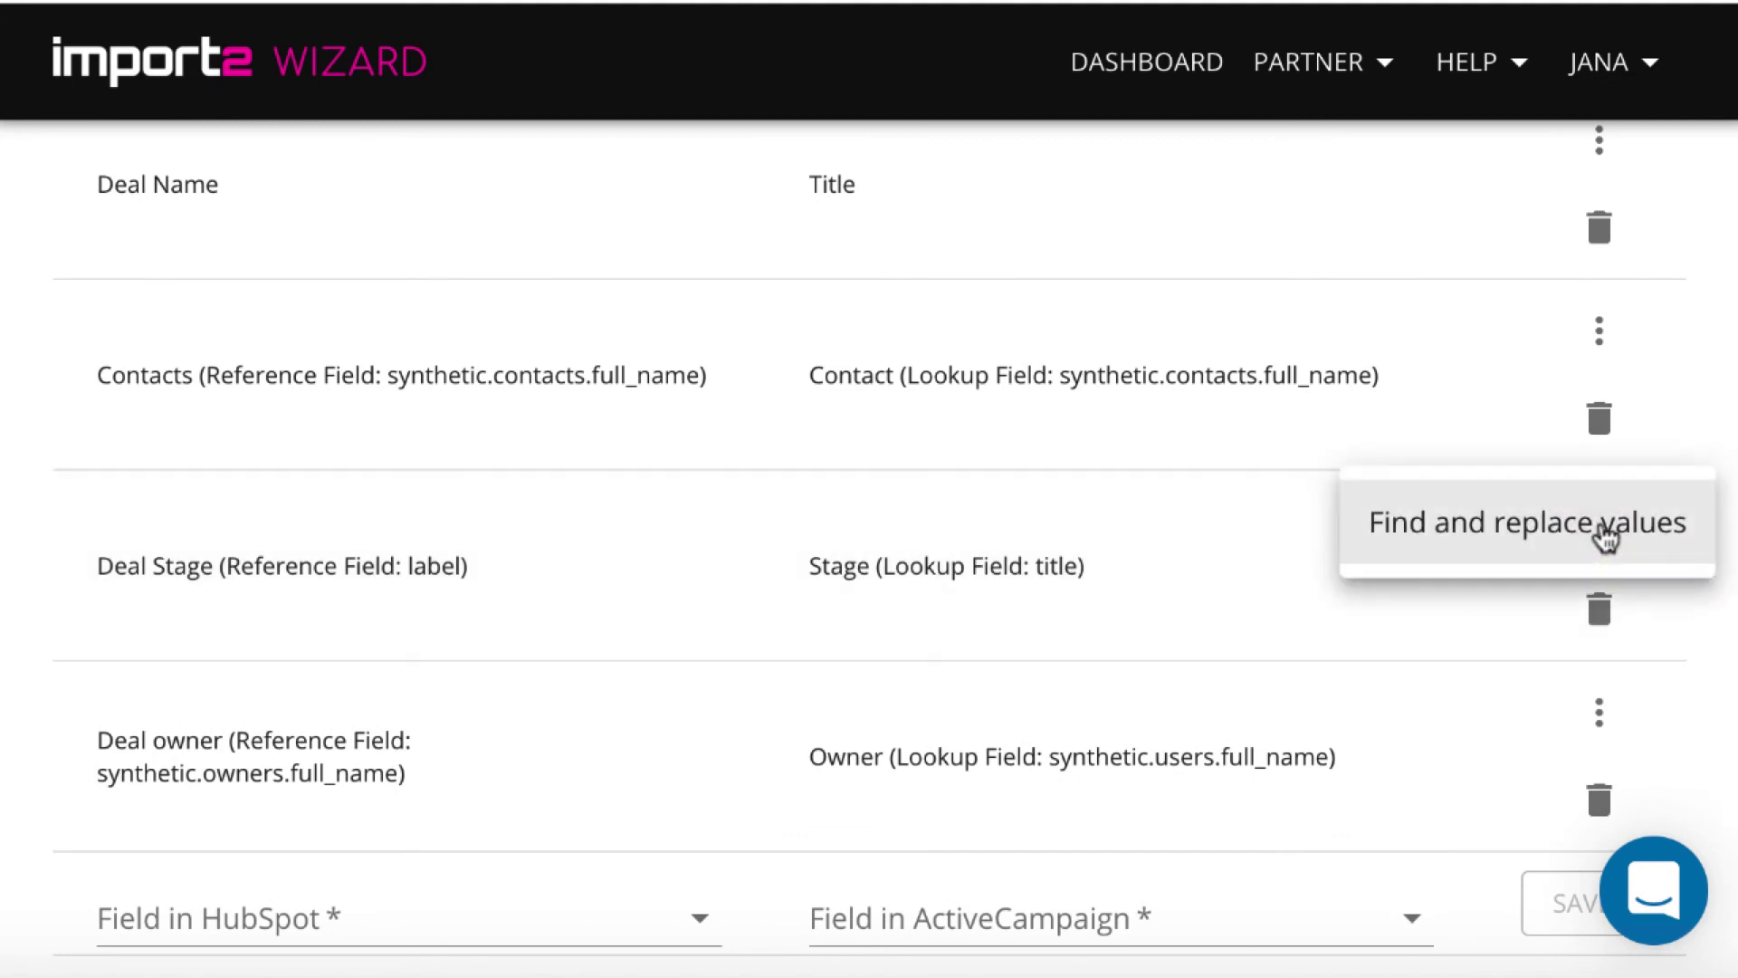
pyautogui.click(1539, 528)
pyautogui.click(363, 529)
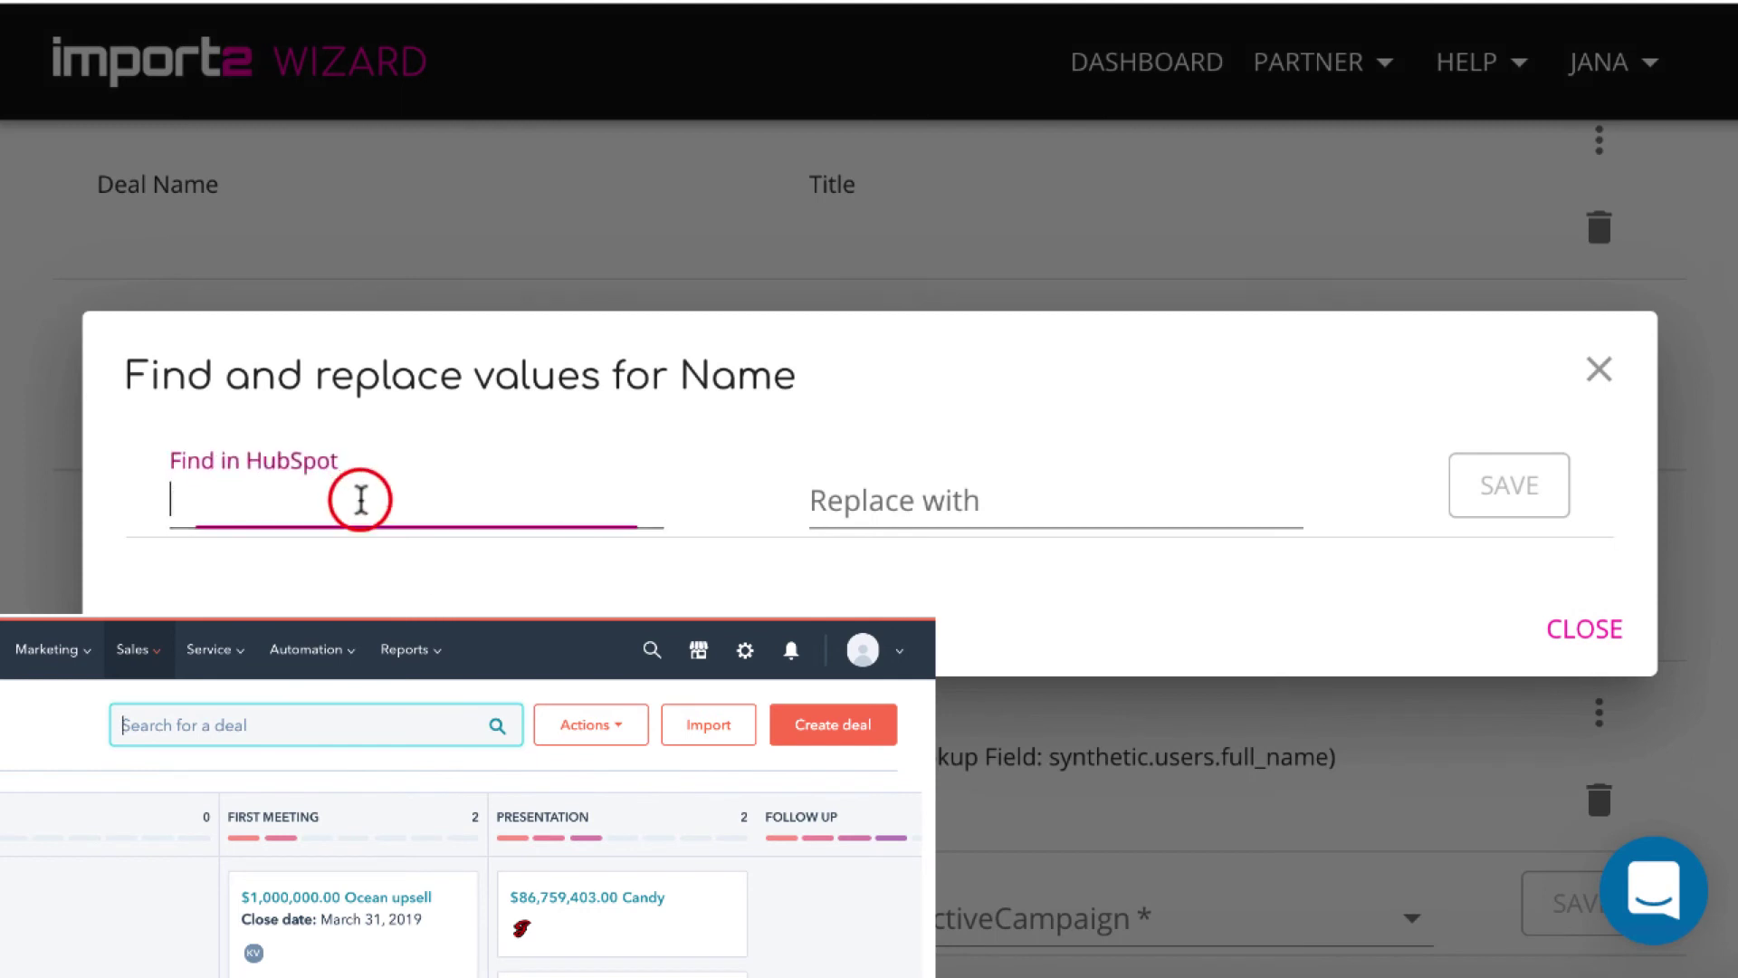
pyautogui.write('First Meeting')
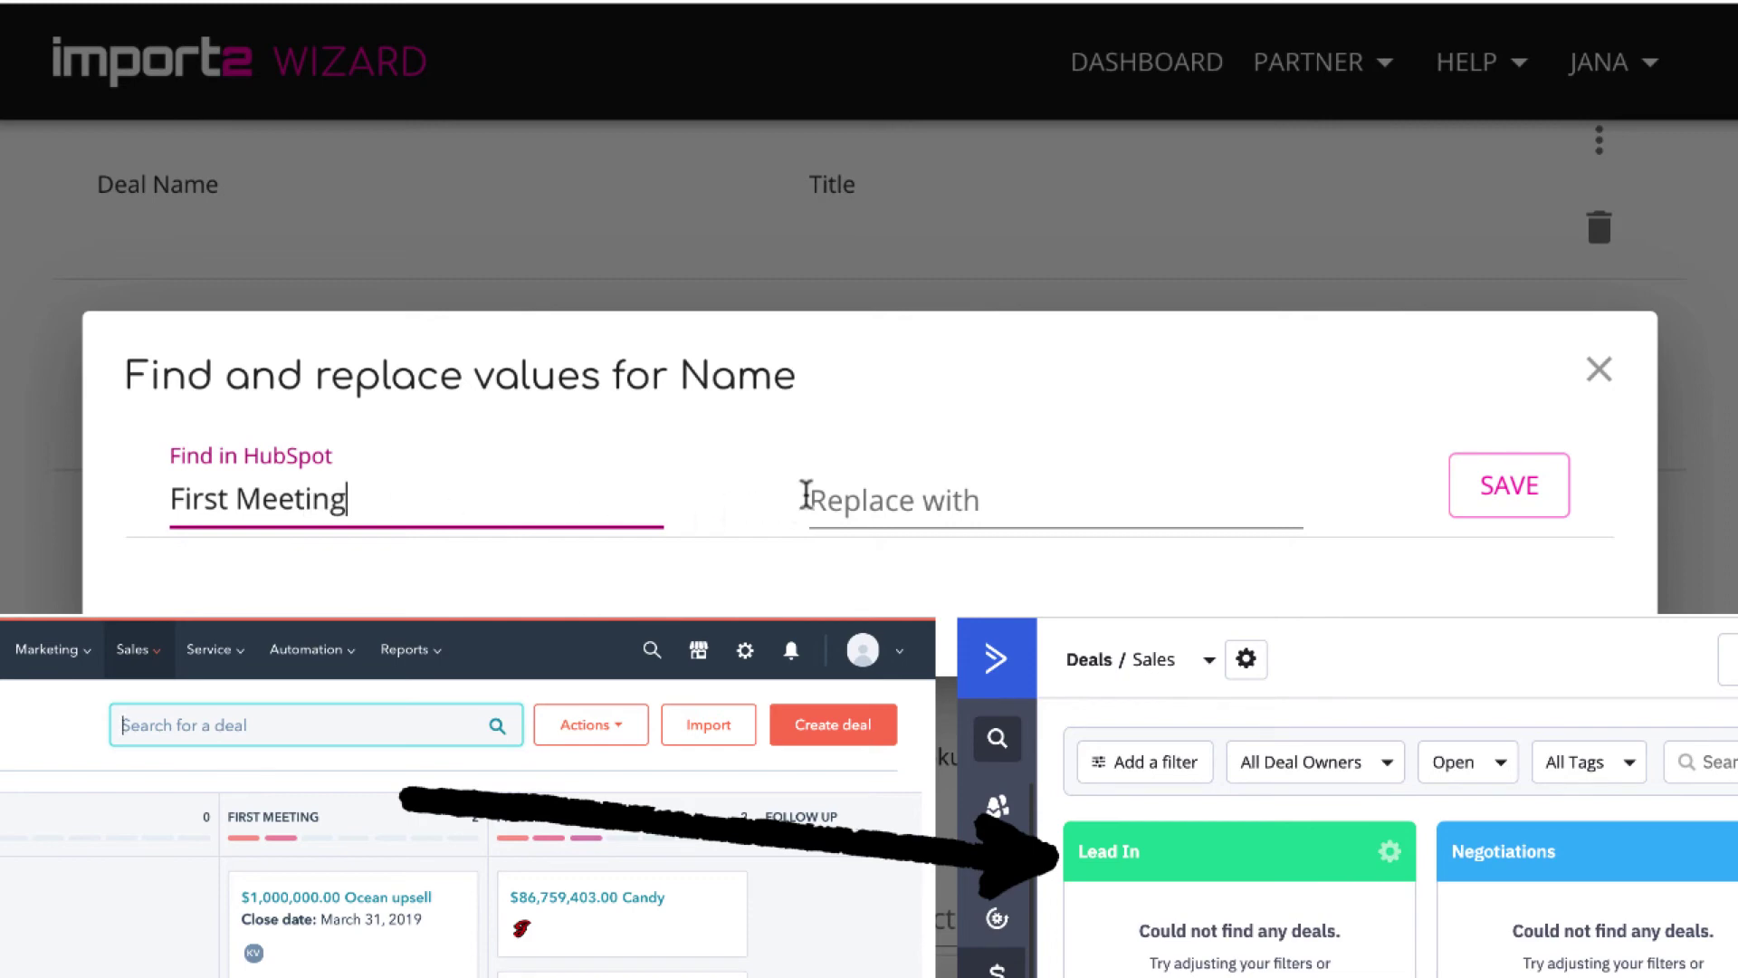
pyautogui.click(839, 501)
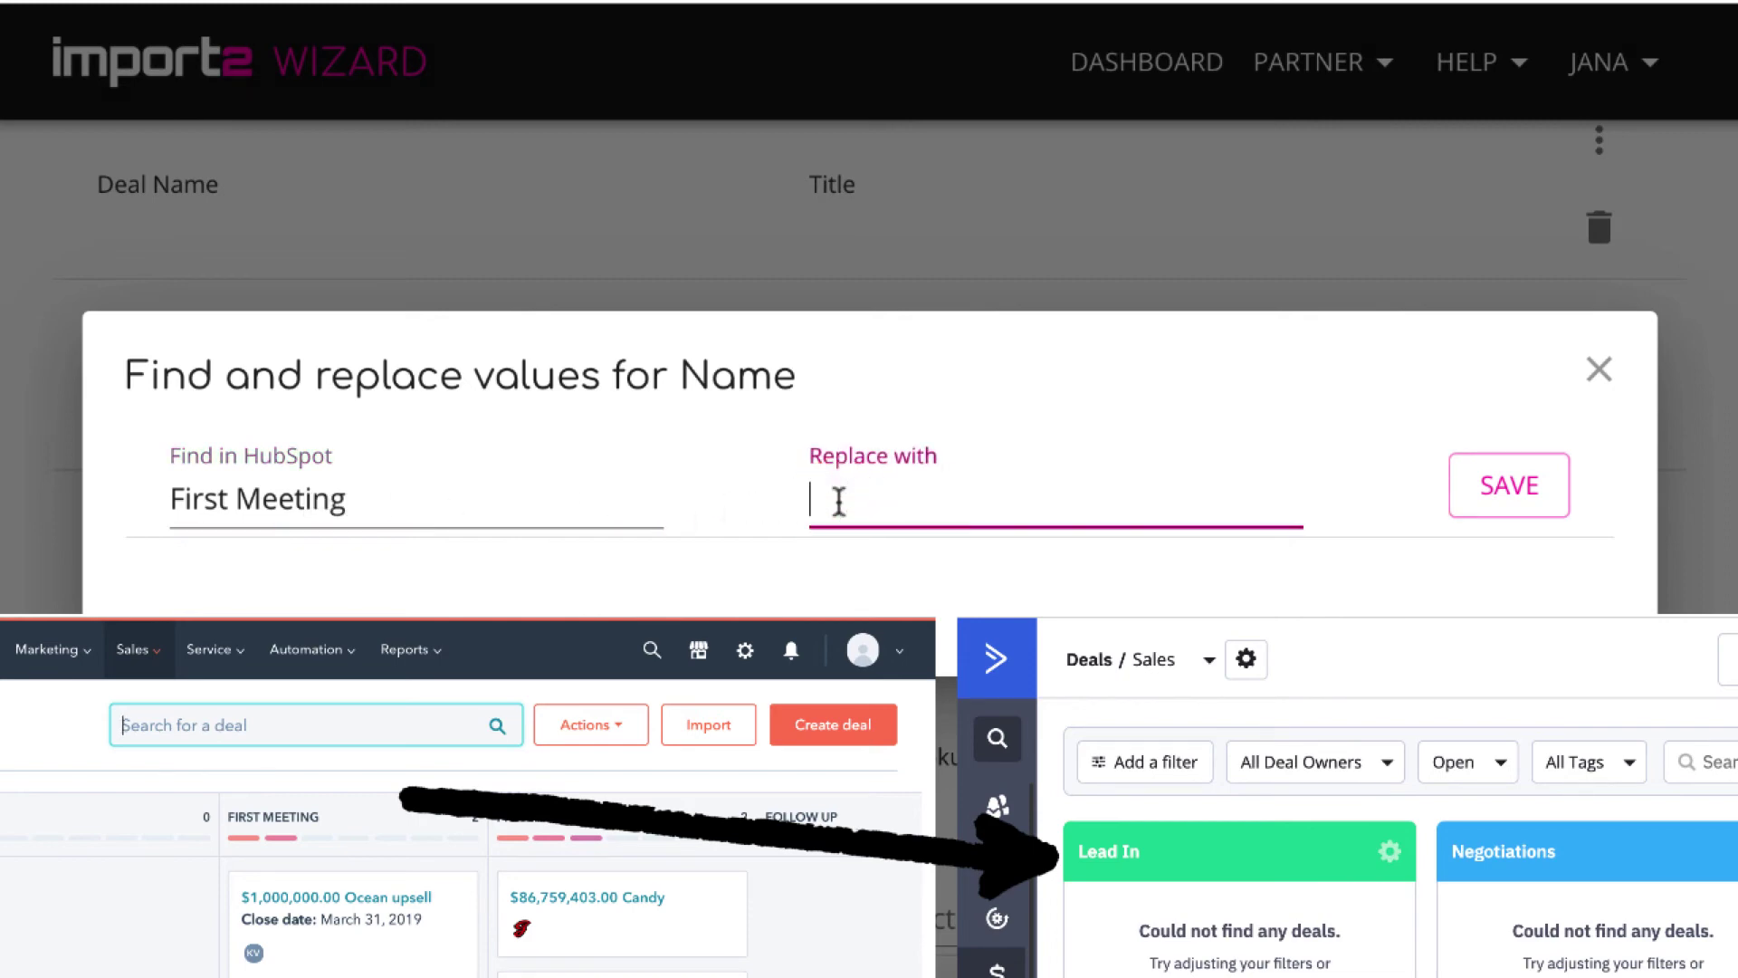
pyautogui.write('Lead In')
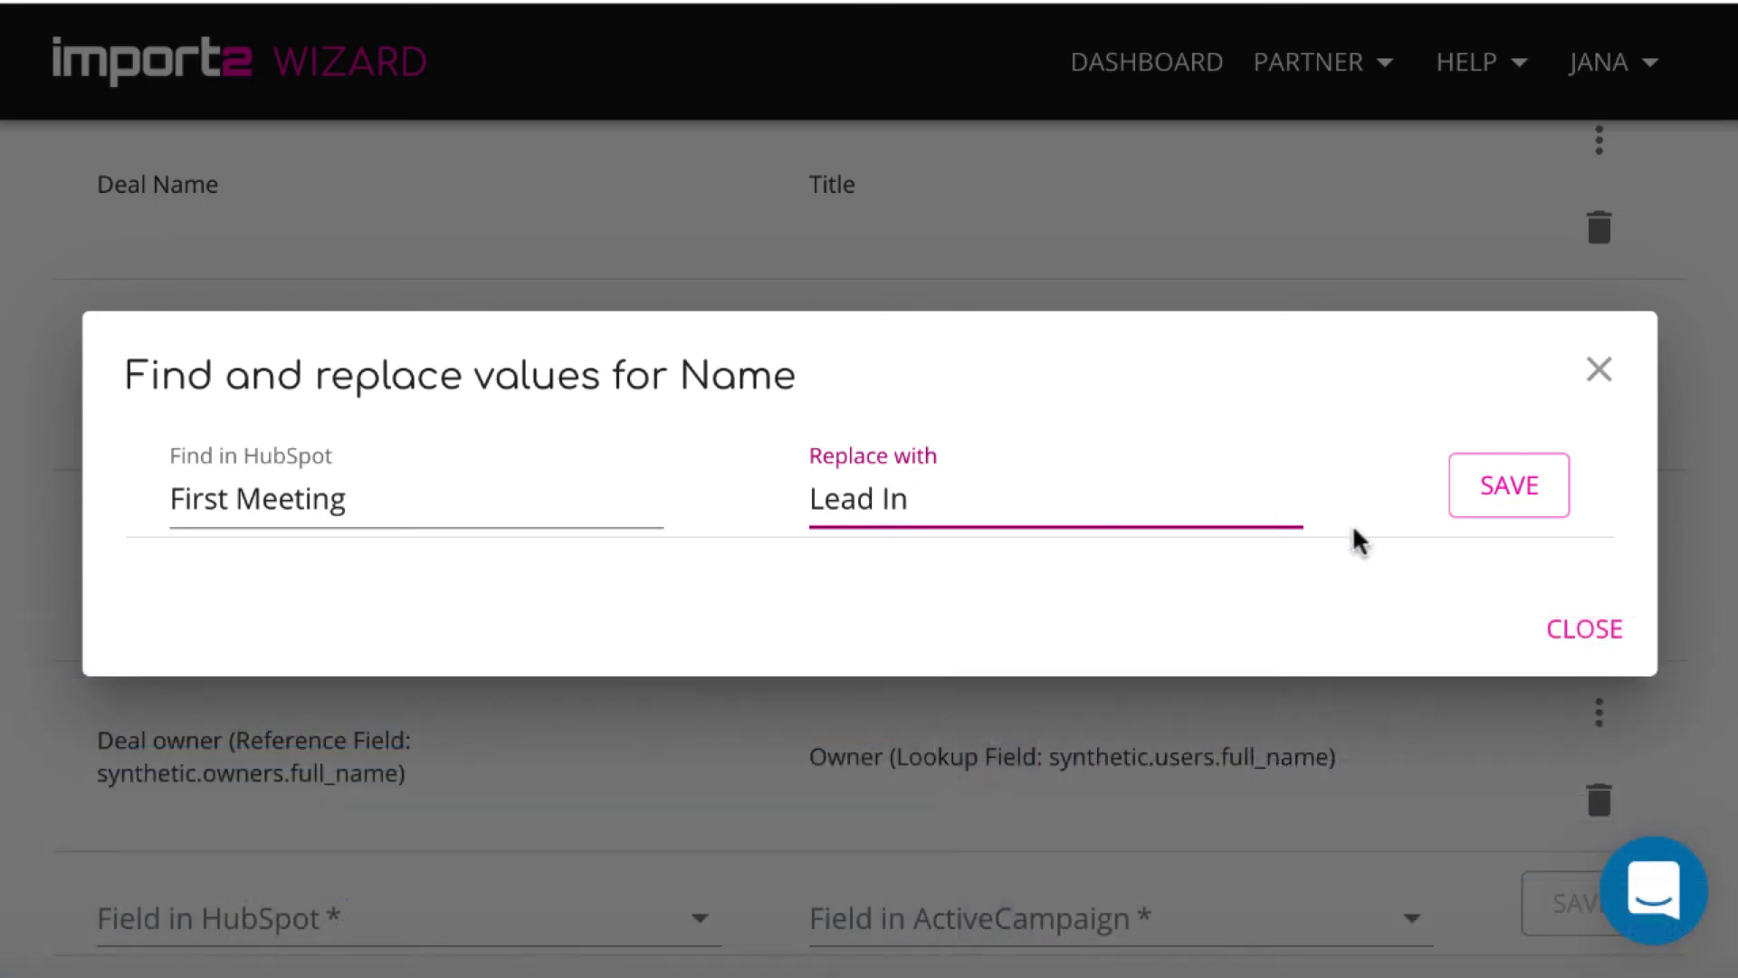
pyautogui.click(1477, 494)
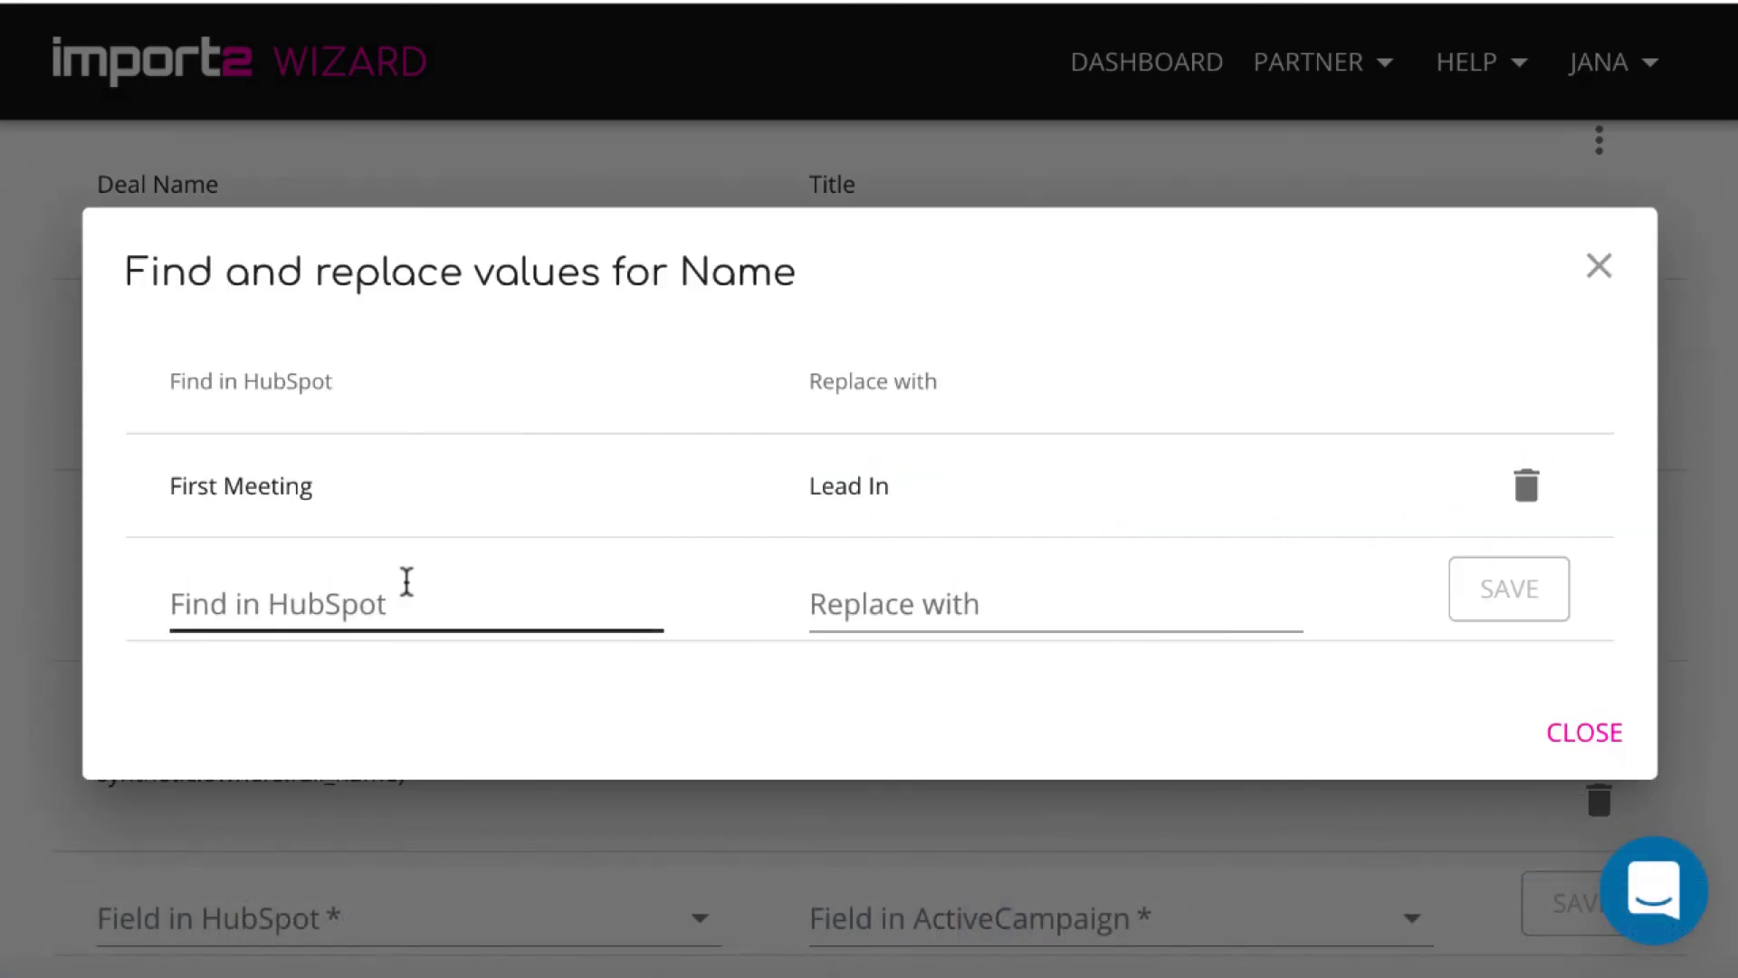
# - Add a second rule replacing Presentation with Negotiations, then close the replacements editor
pyautogui.click(376, 618)
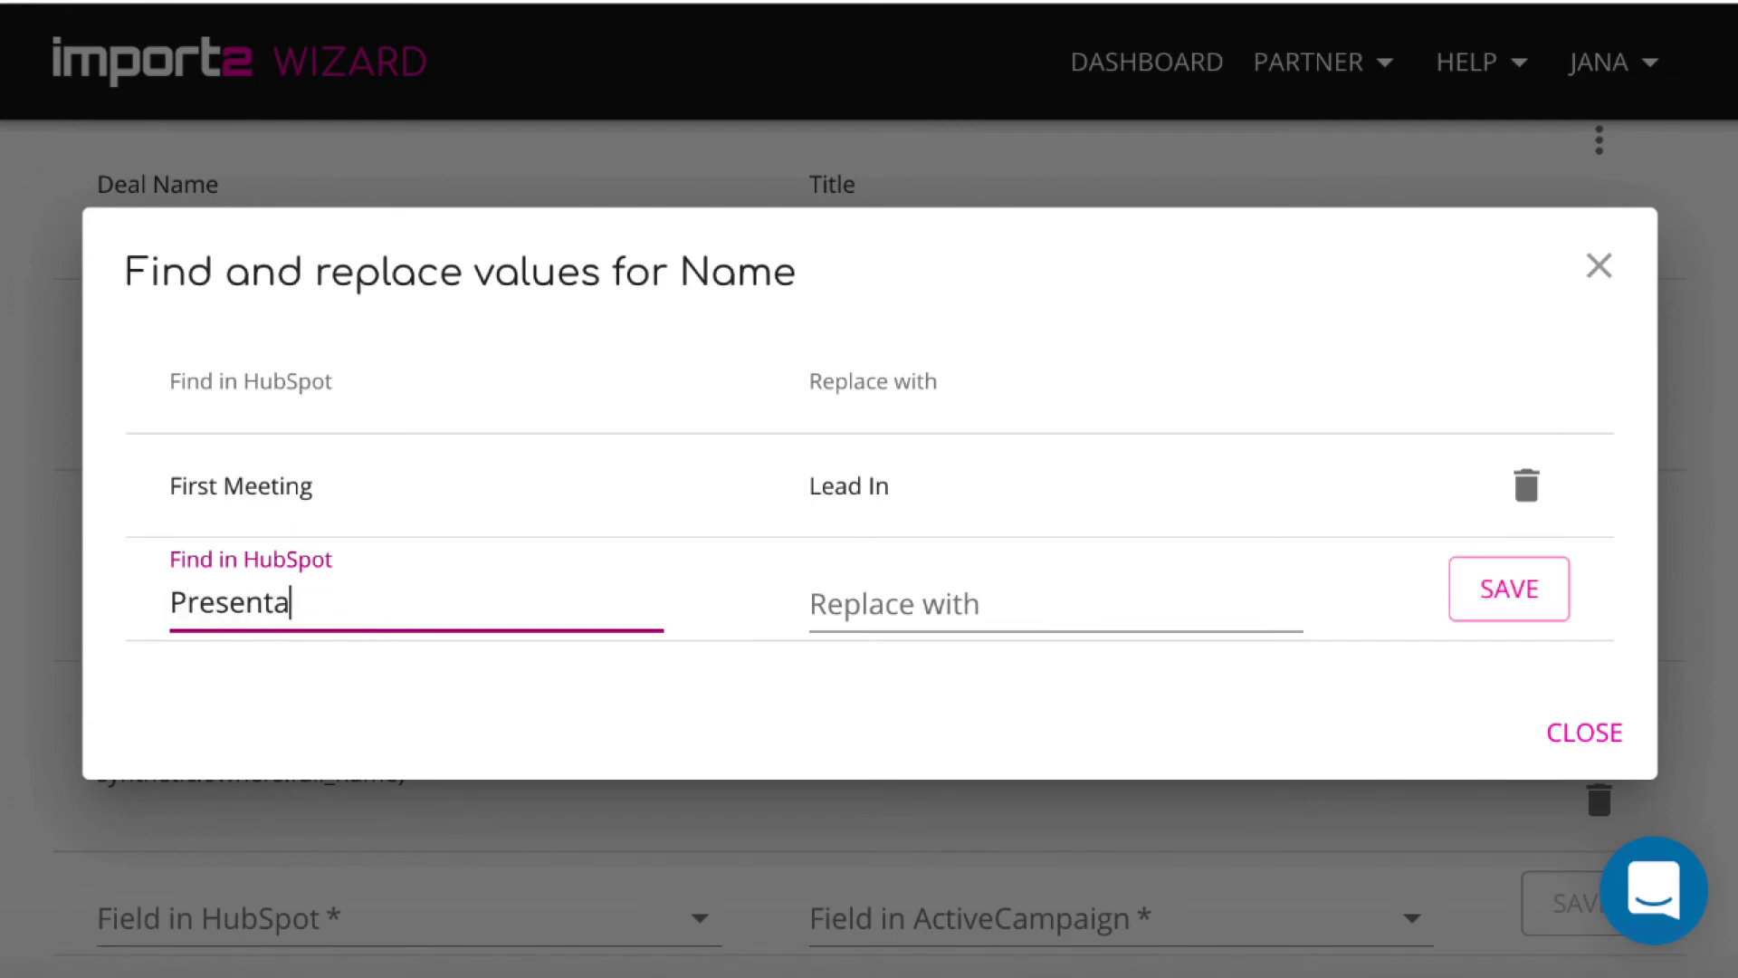
pyautogui.click(811, 603)
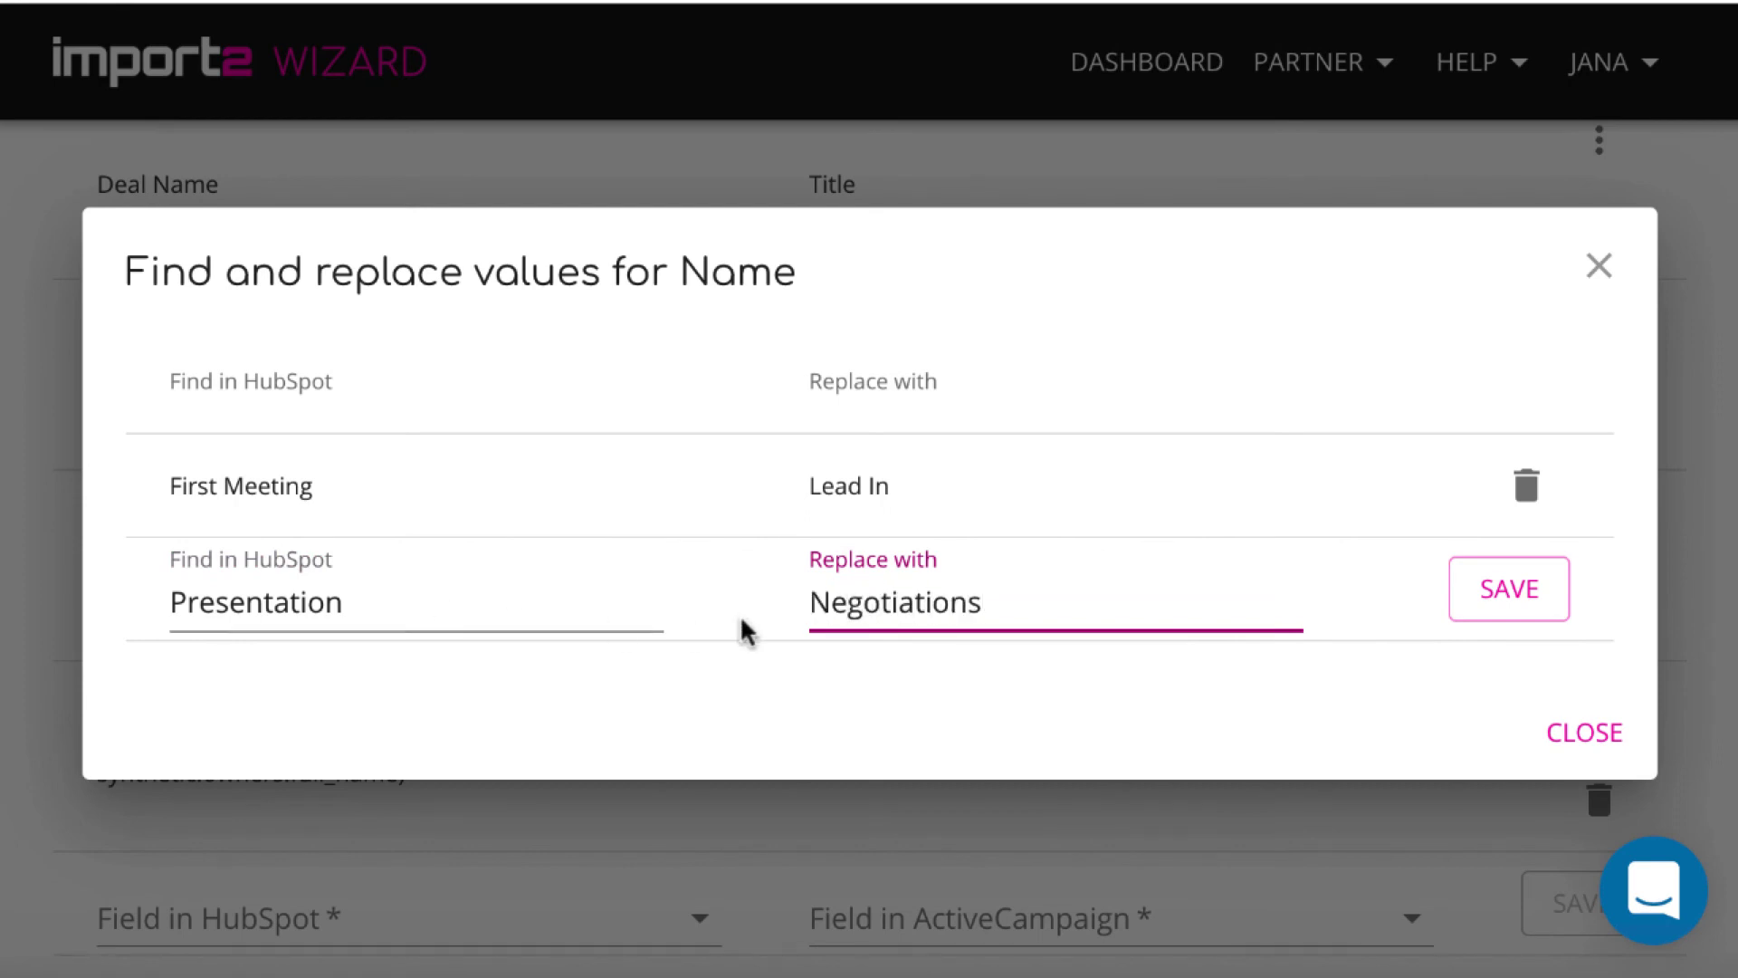
pyautogui.click(1481, 618)
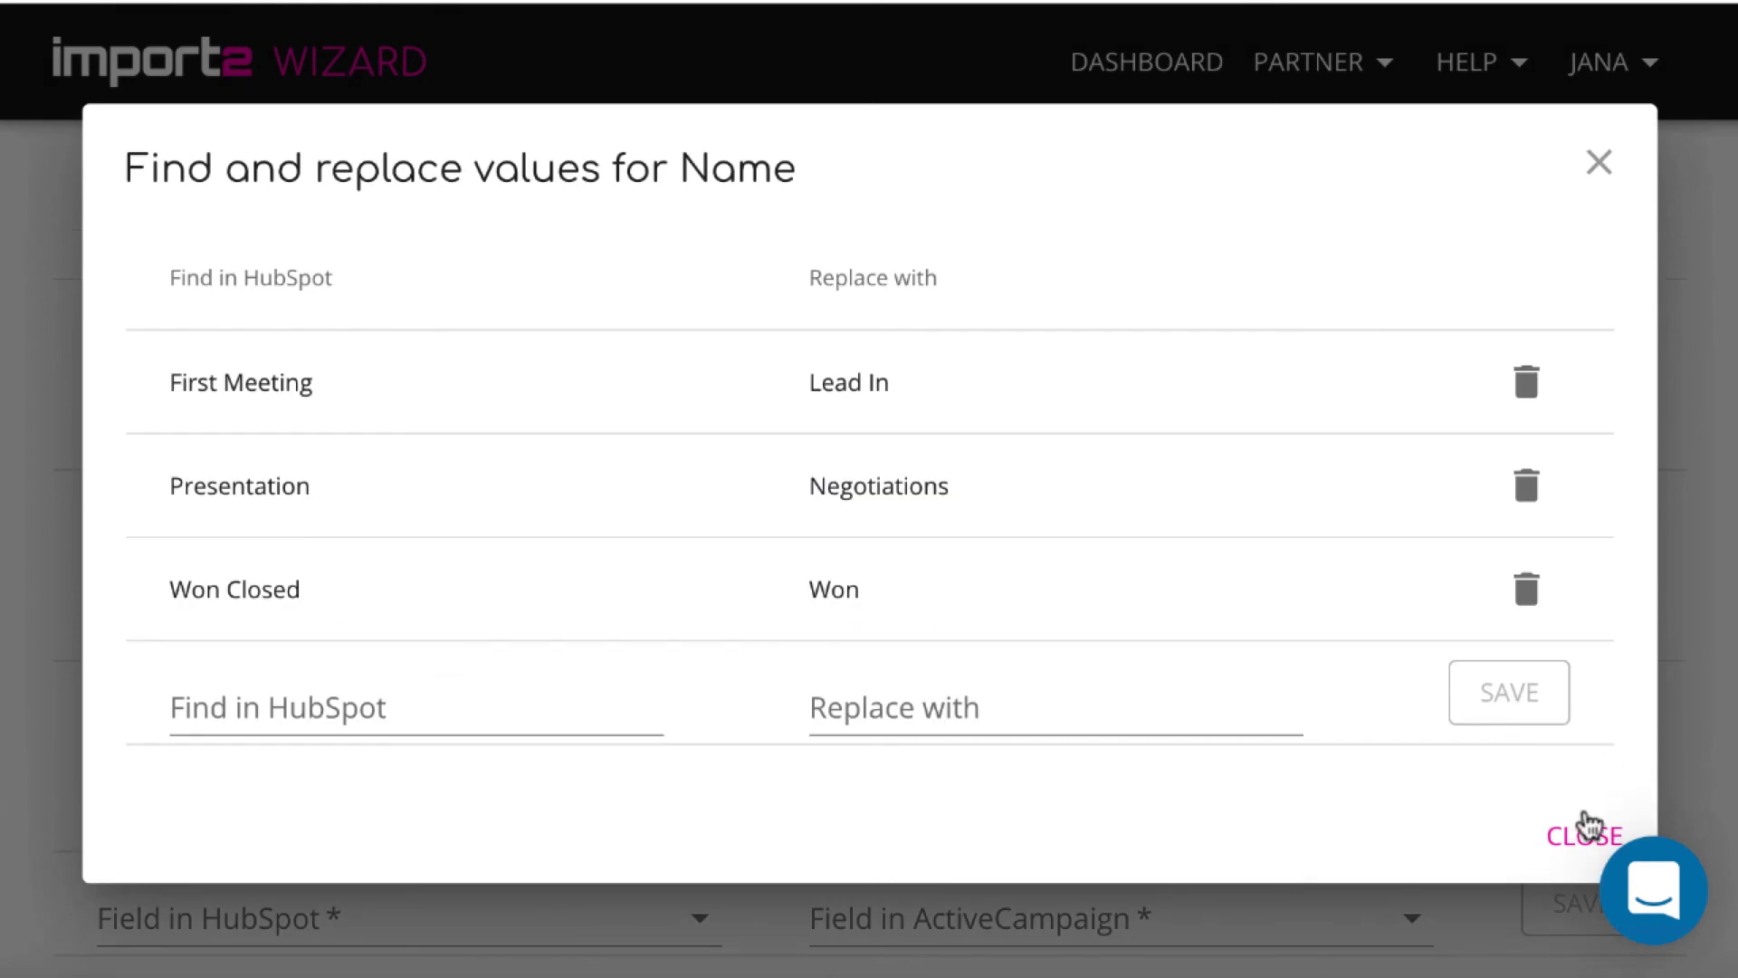
pyautogui.click(1584, 831)
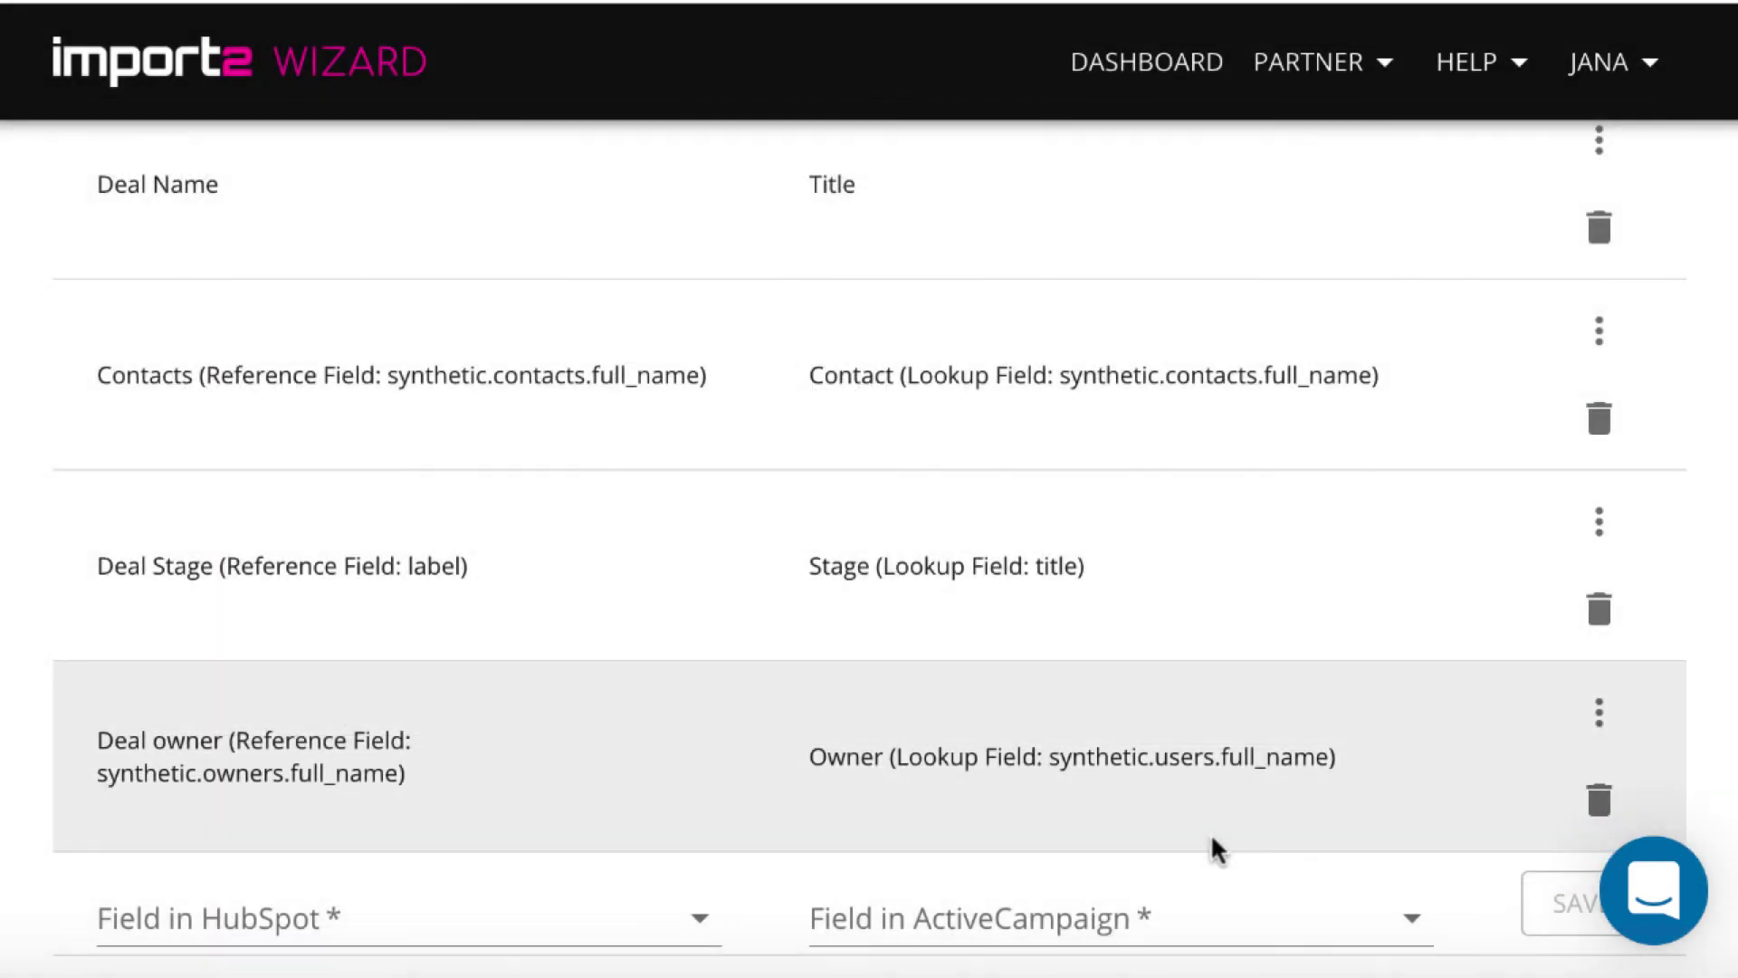
pyautogui.scroll(10, 1213, 738)
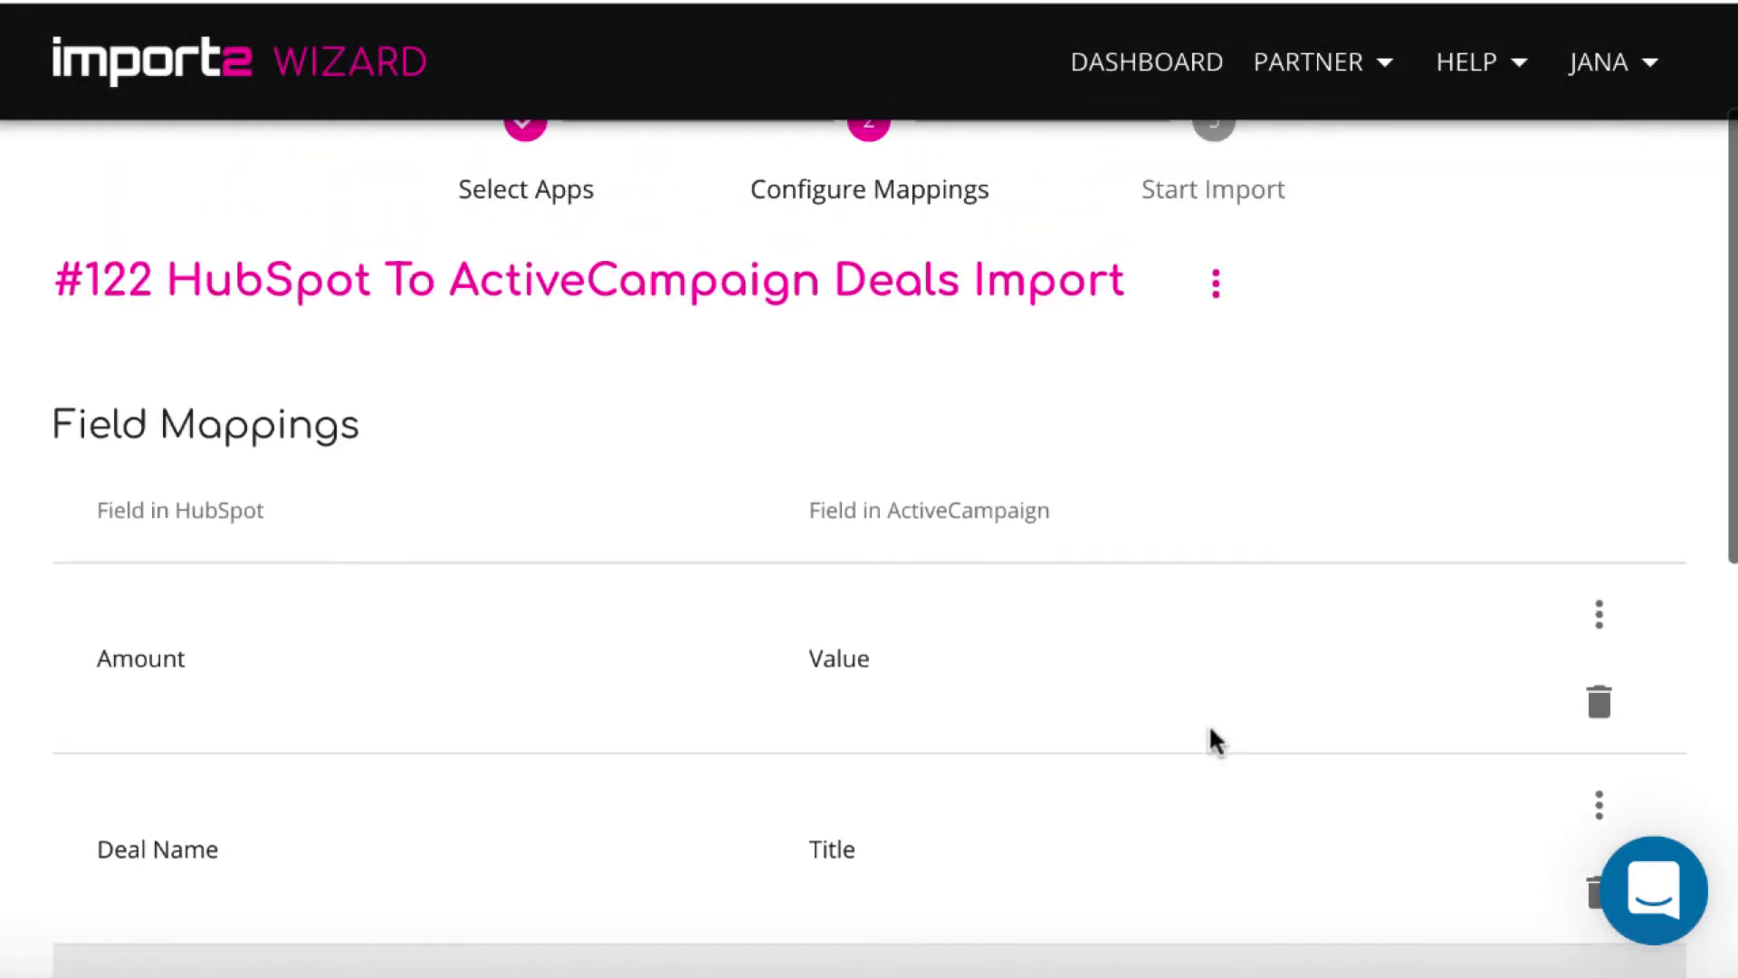
# - Add a saved default value of USD for the ActiveCampaign Currency field
pyautogui.click(1215, 350)
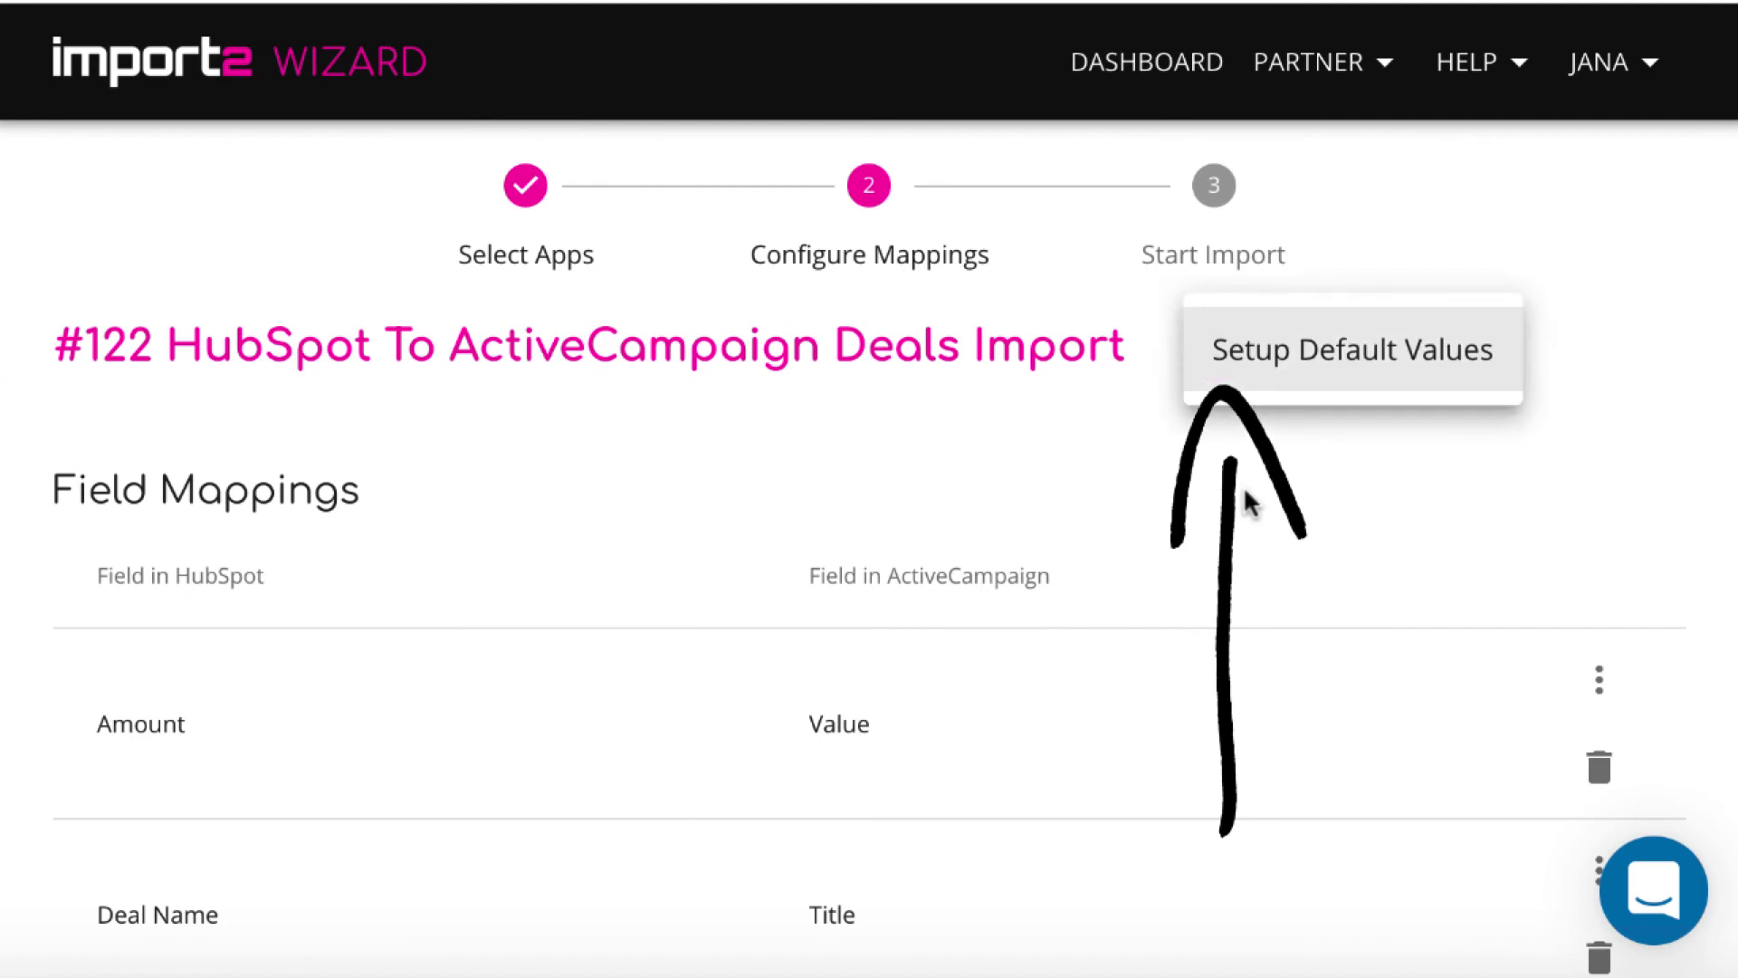
pyautogui.click(1357, 366)
pyautogui.click(623, 703)
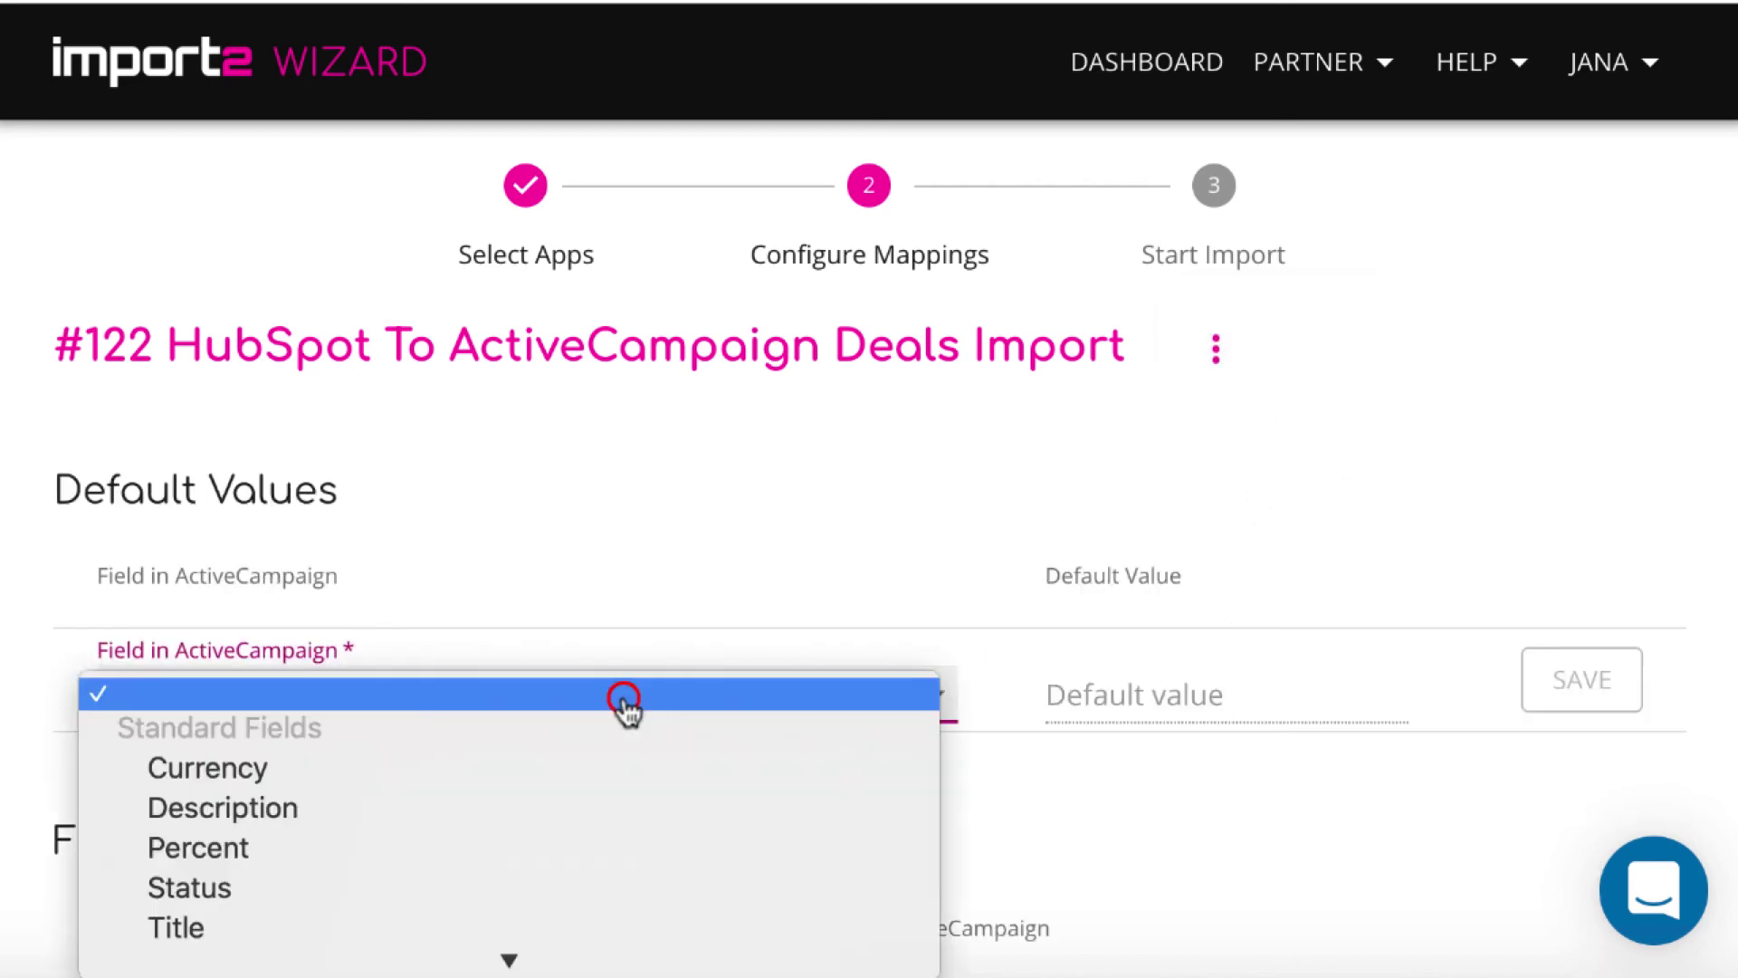
pyautogui.click(535, 774)
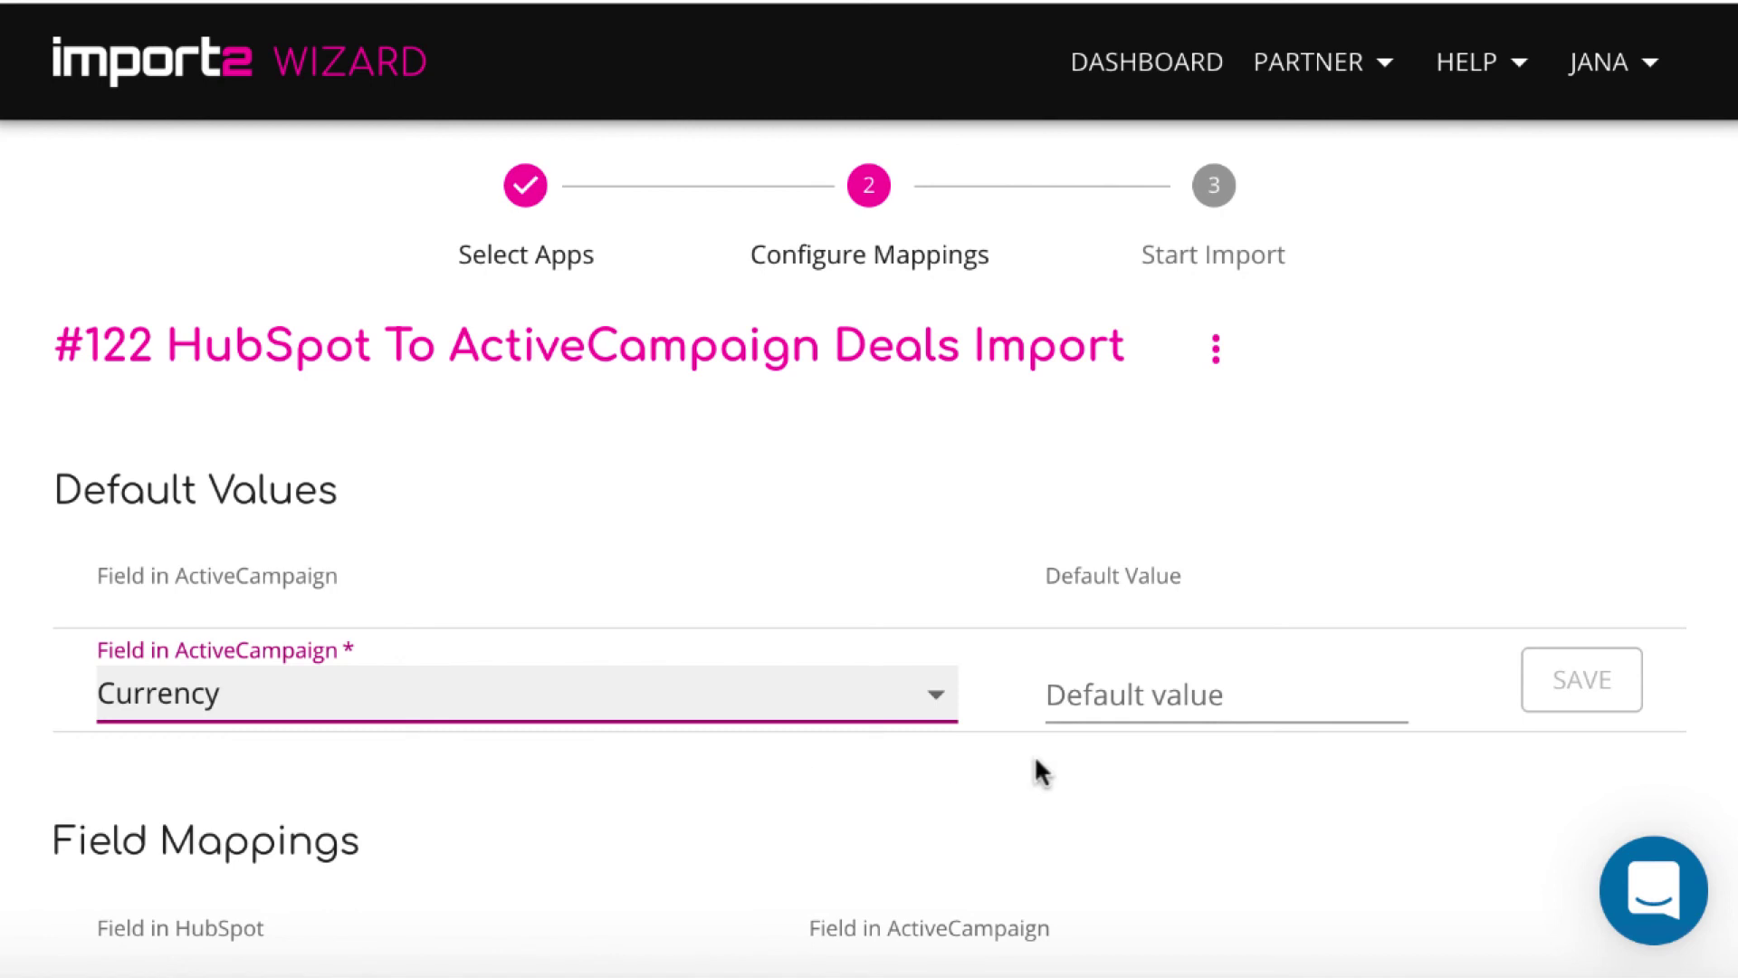
pyautogui.click(1132, 690)
pyautogui.write('USD')
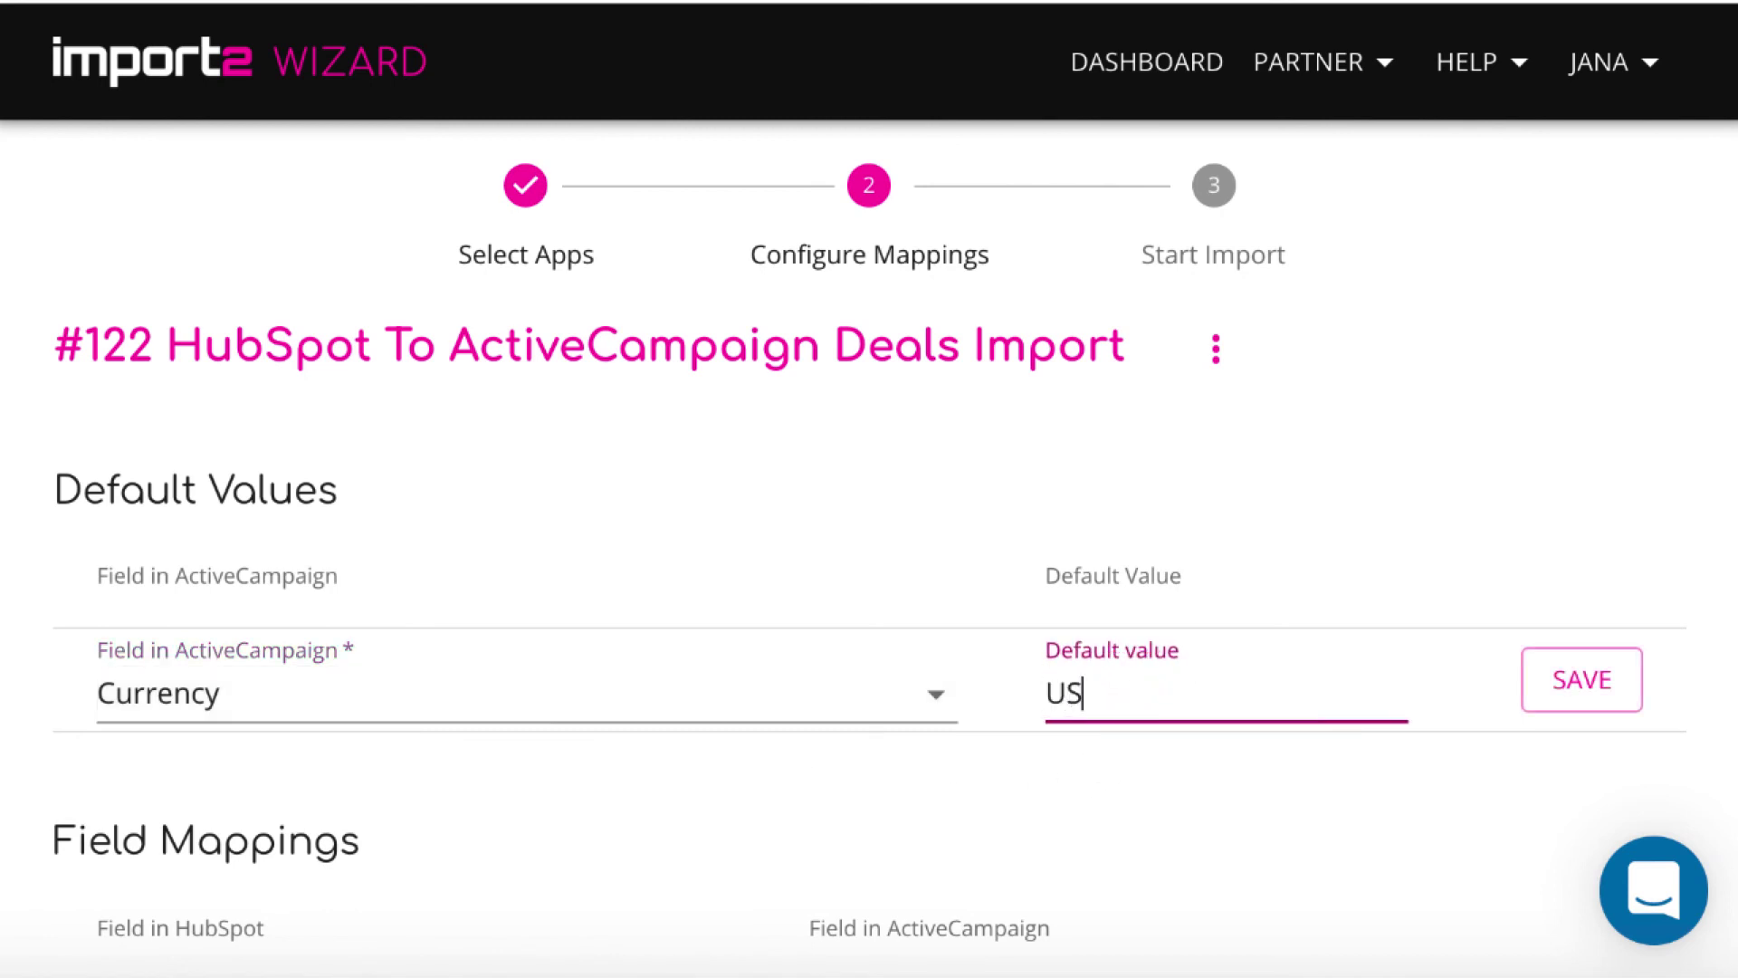
pyautogui.click(1576, 685)
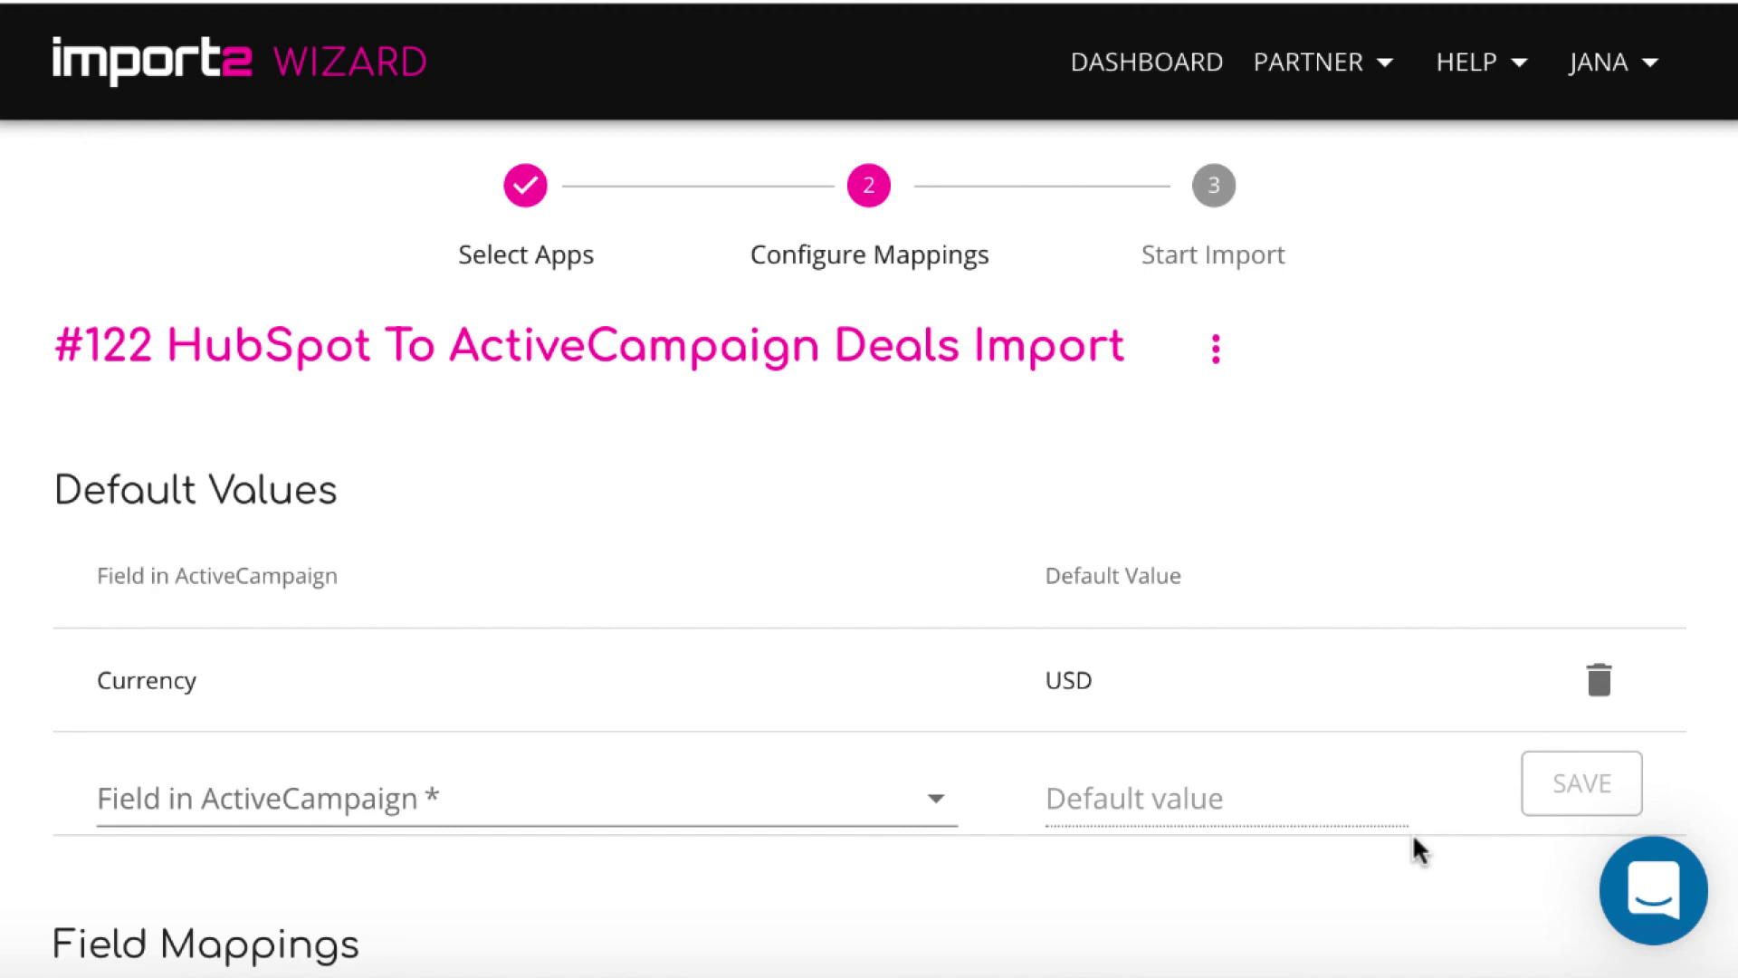
# - Leave the unfinished mapping row empty and start the #122 deals import
pyautogui.scroll(-5, 1660, 567)
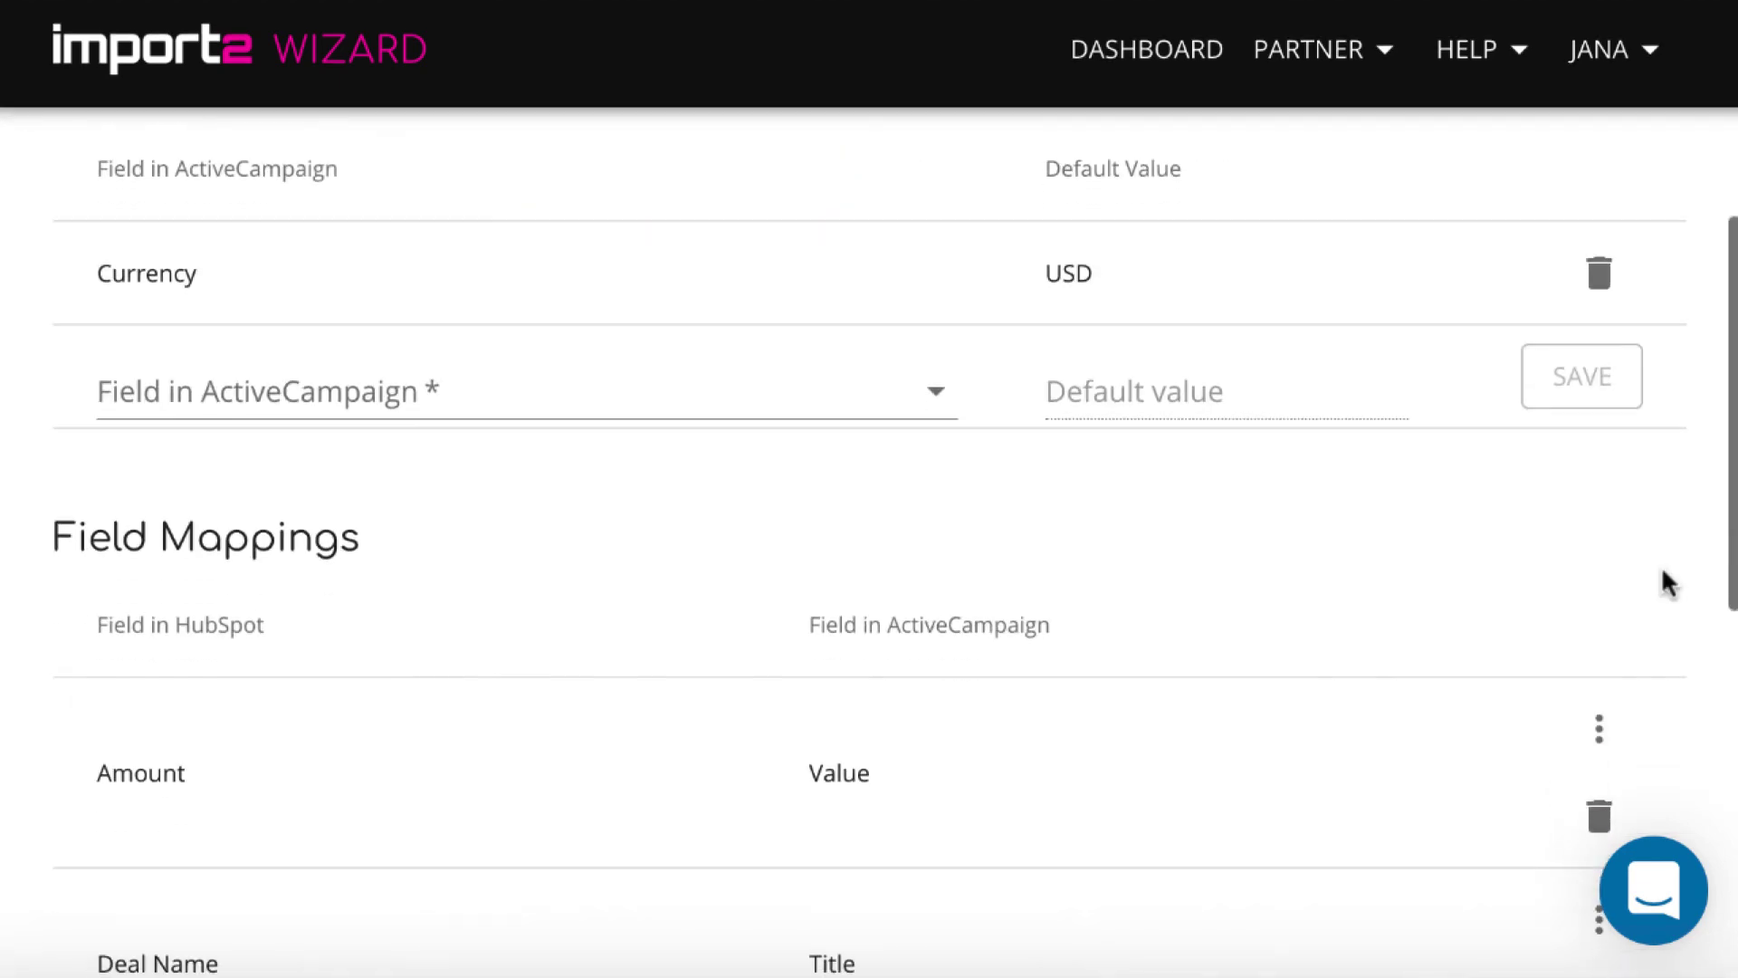
pyautogui.scroll(-3, 1661, 567)
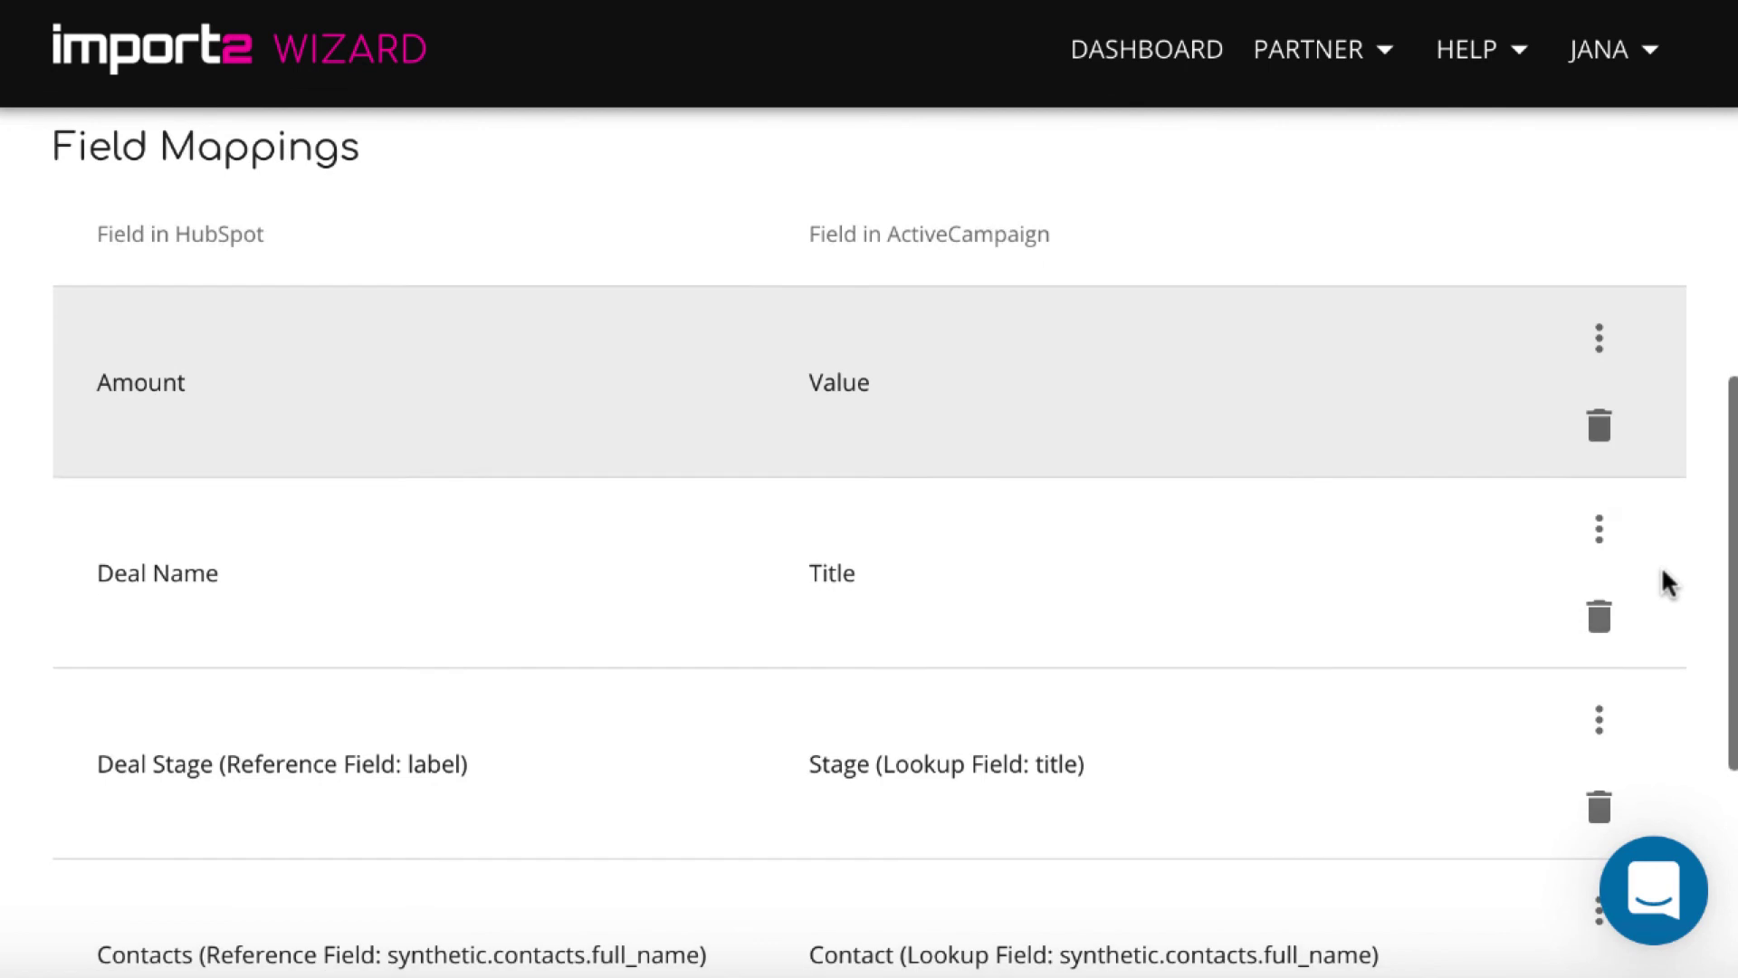
pyautogui.scroll(-2, 1661, 567)
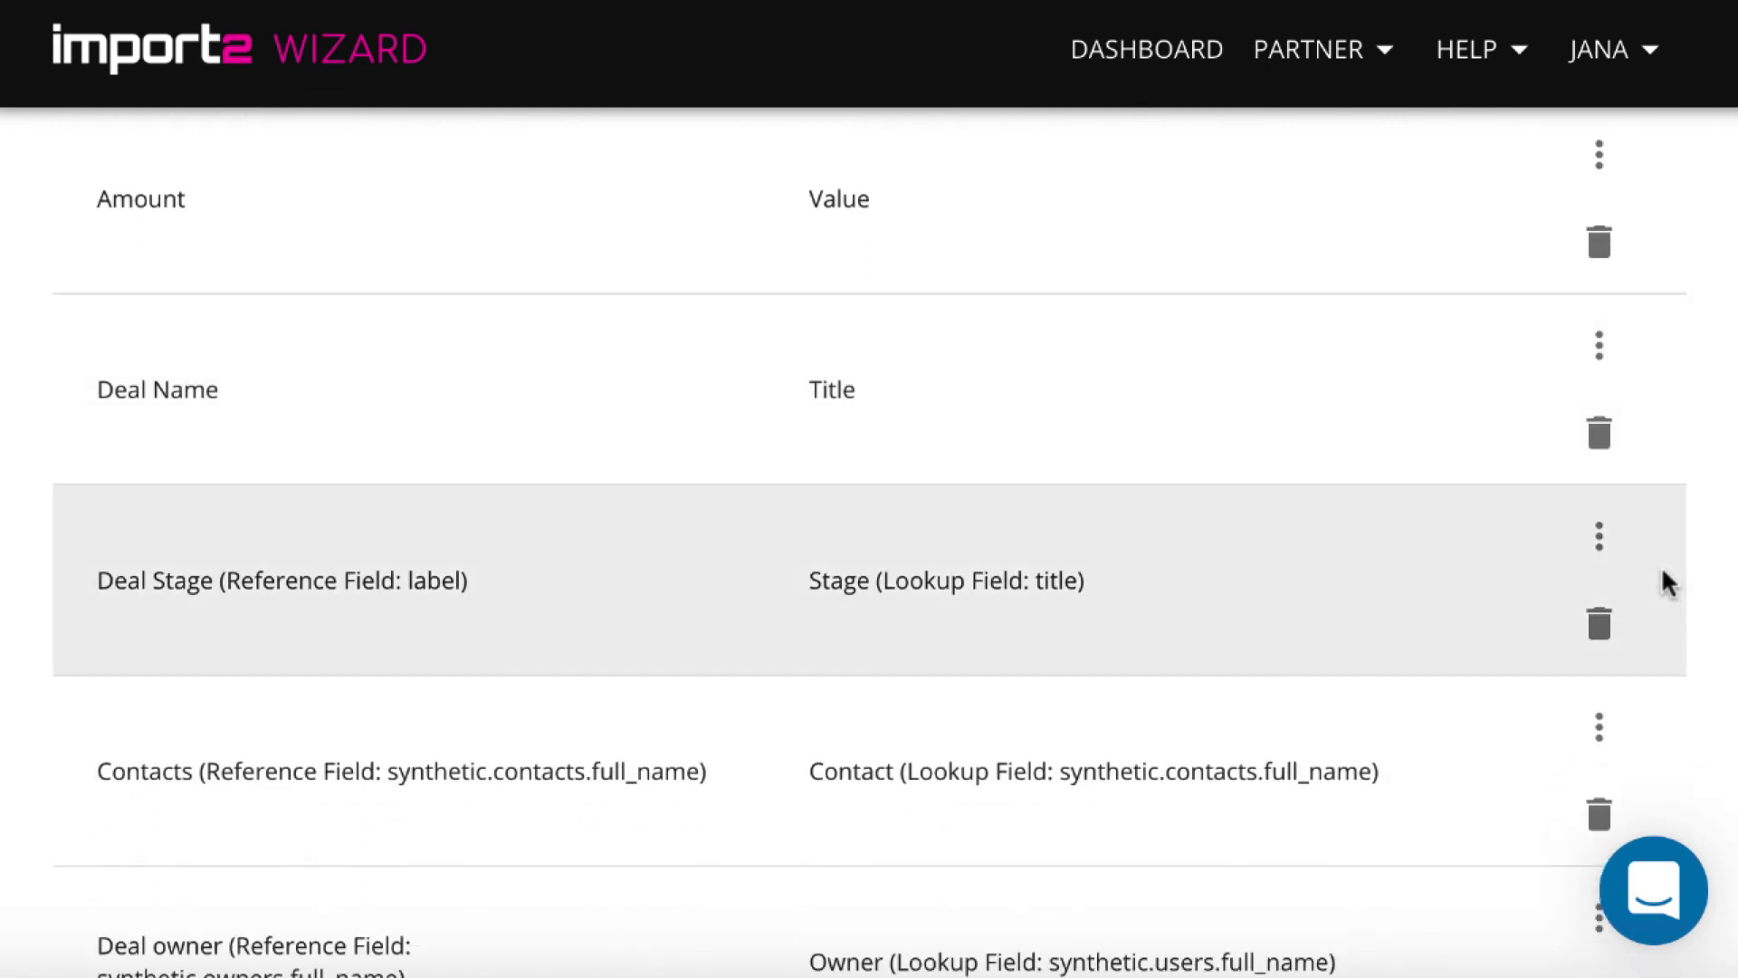
pyautogui.scroll(-1, 1660, 566)
pyautogui.scroll(-1, 1661, 567)
pyautogui.scroll(-2, 1661, 567)
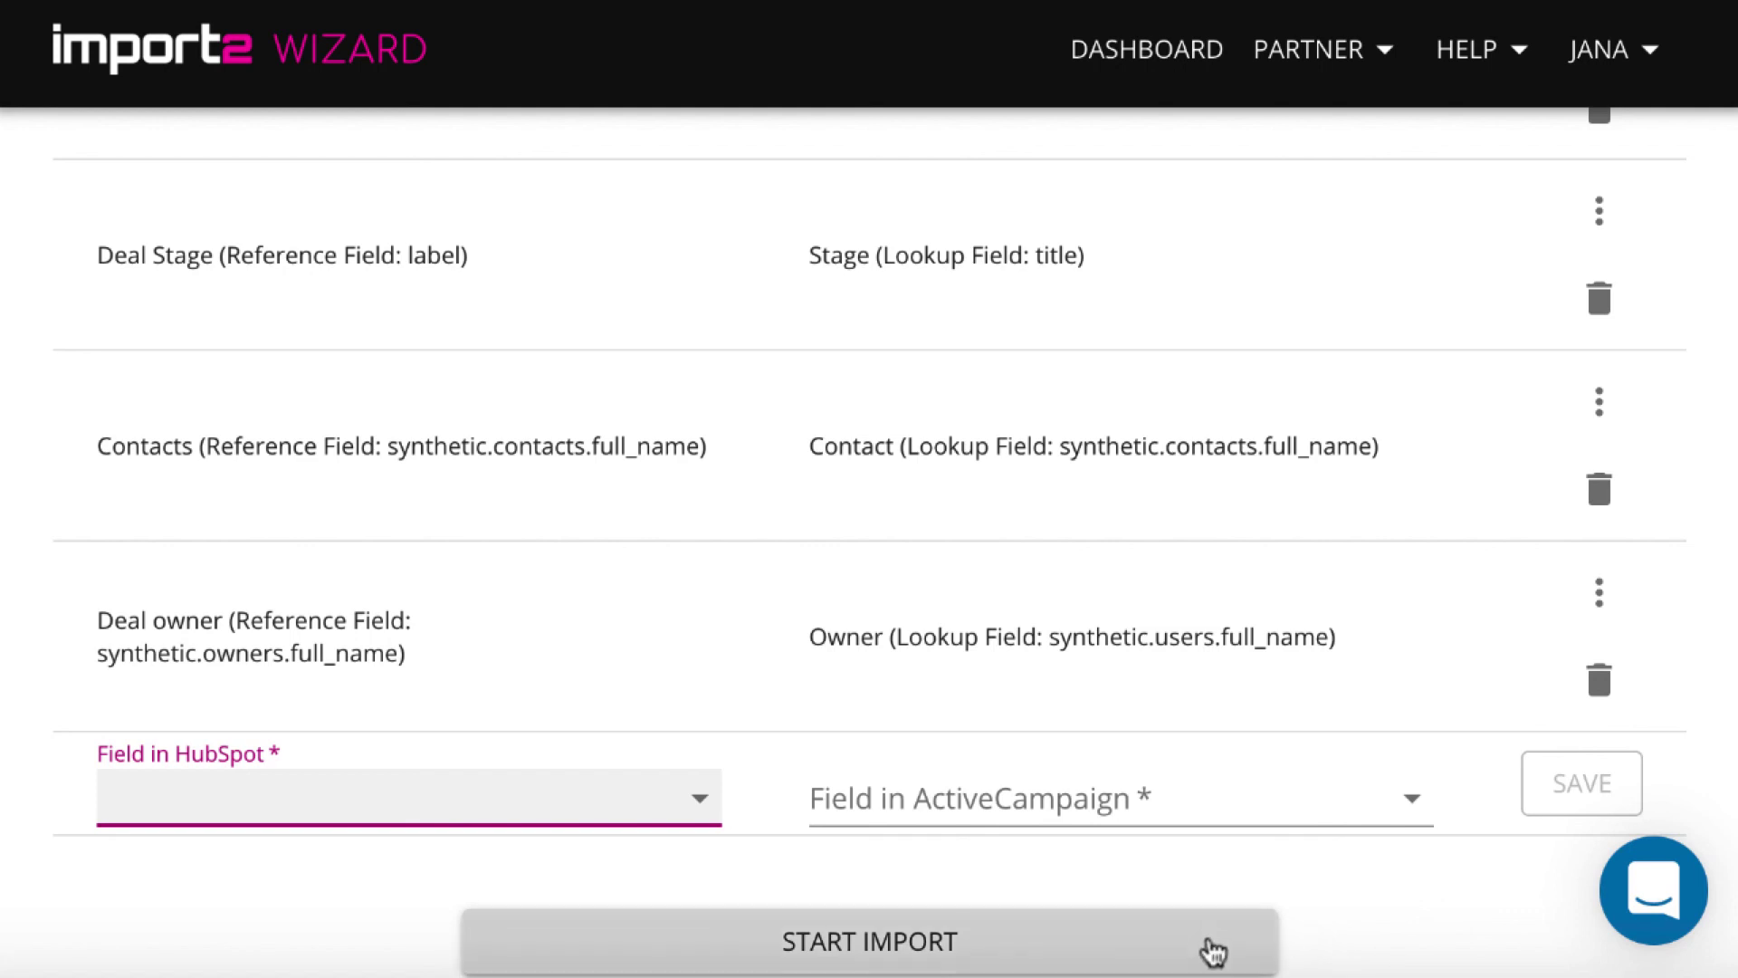
pyautogui.click(1116, 922)
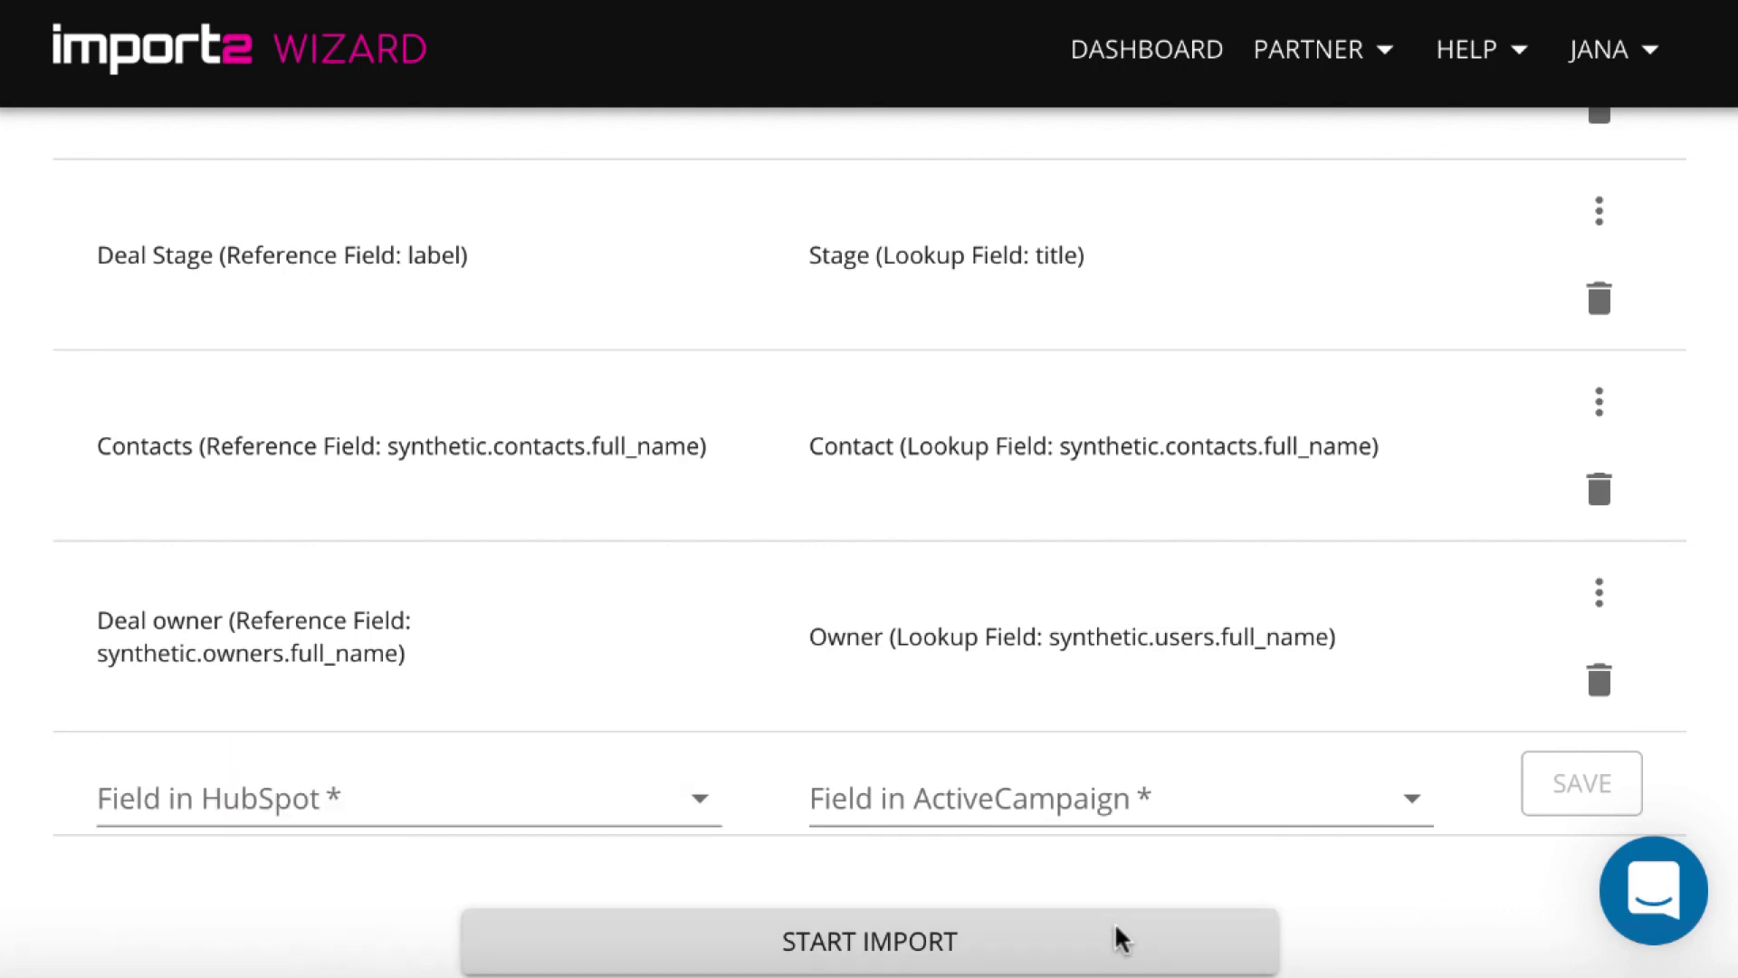
pyautogui.click(1117, 937)
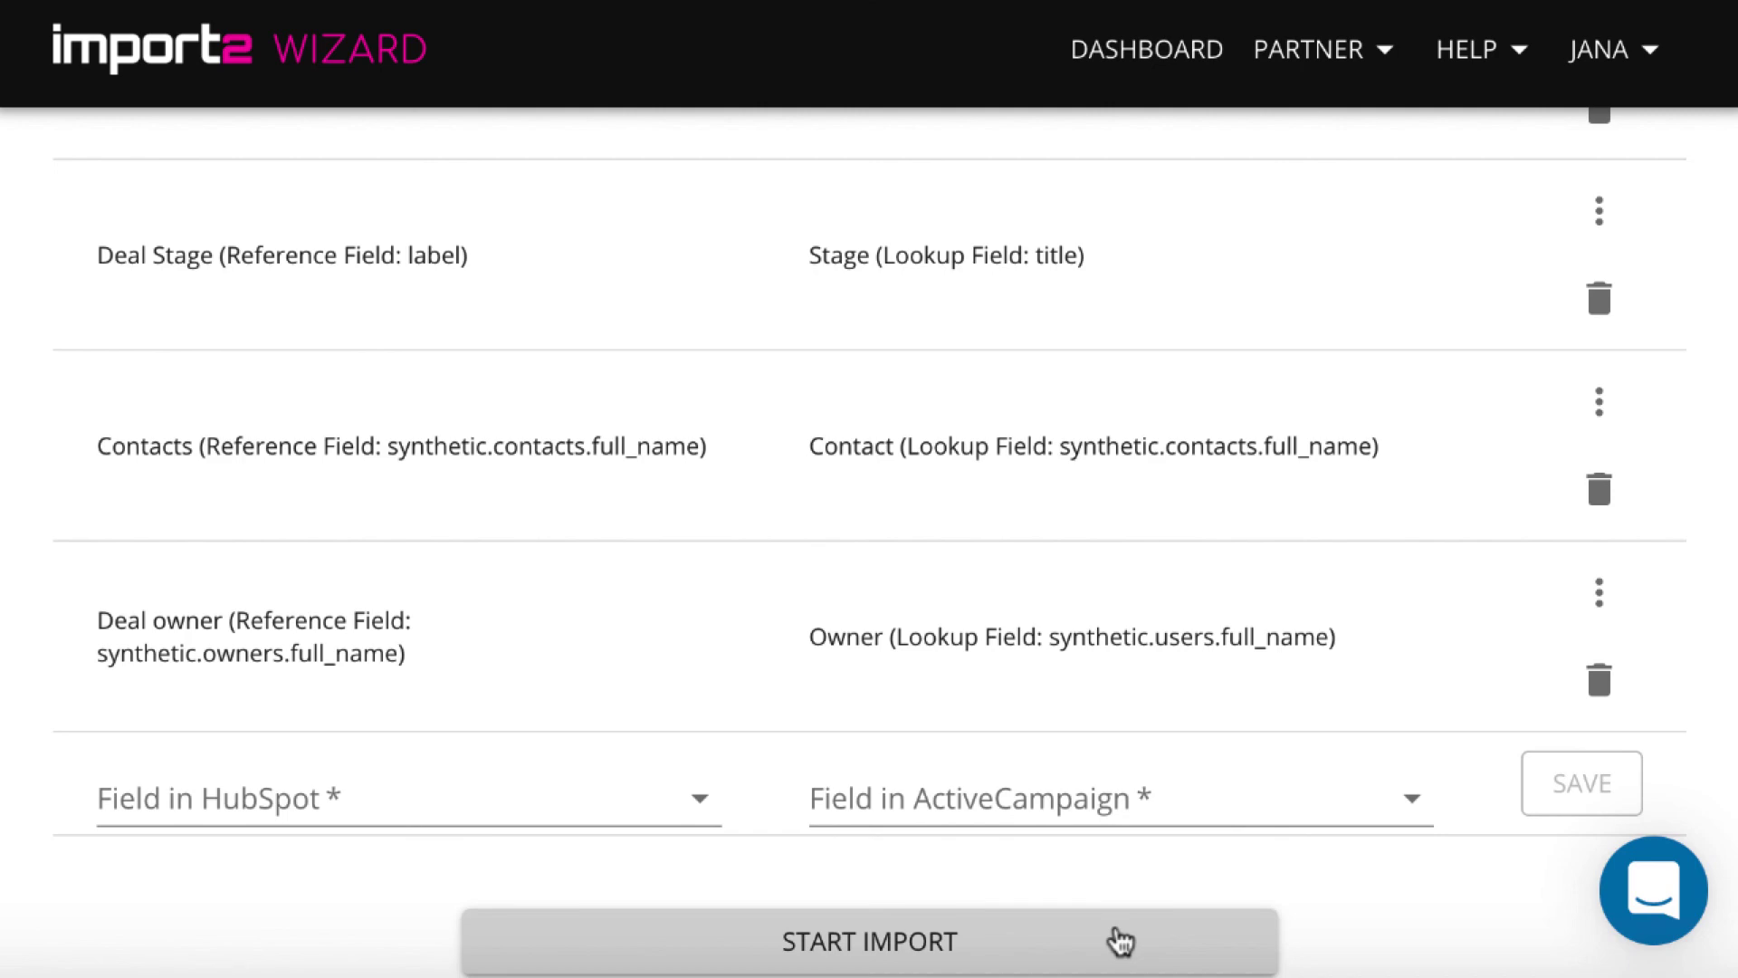
# - Open the imported Flower Shop deal in ActiveCampaign from the Imported Items table
pyautogui.scroll(-3, 1184, 744)
pyautogui.scroll(3, 1183, 744)
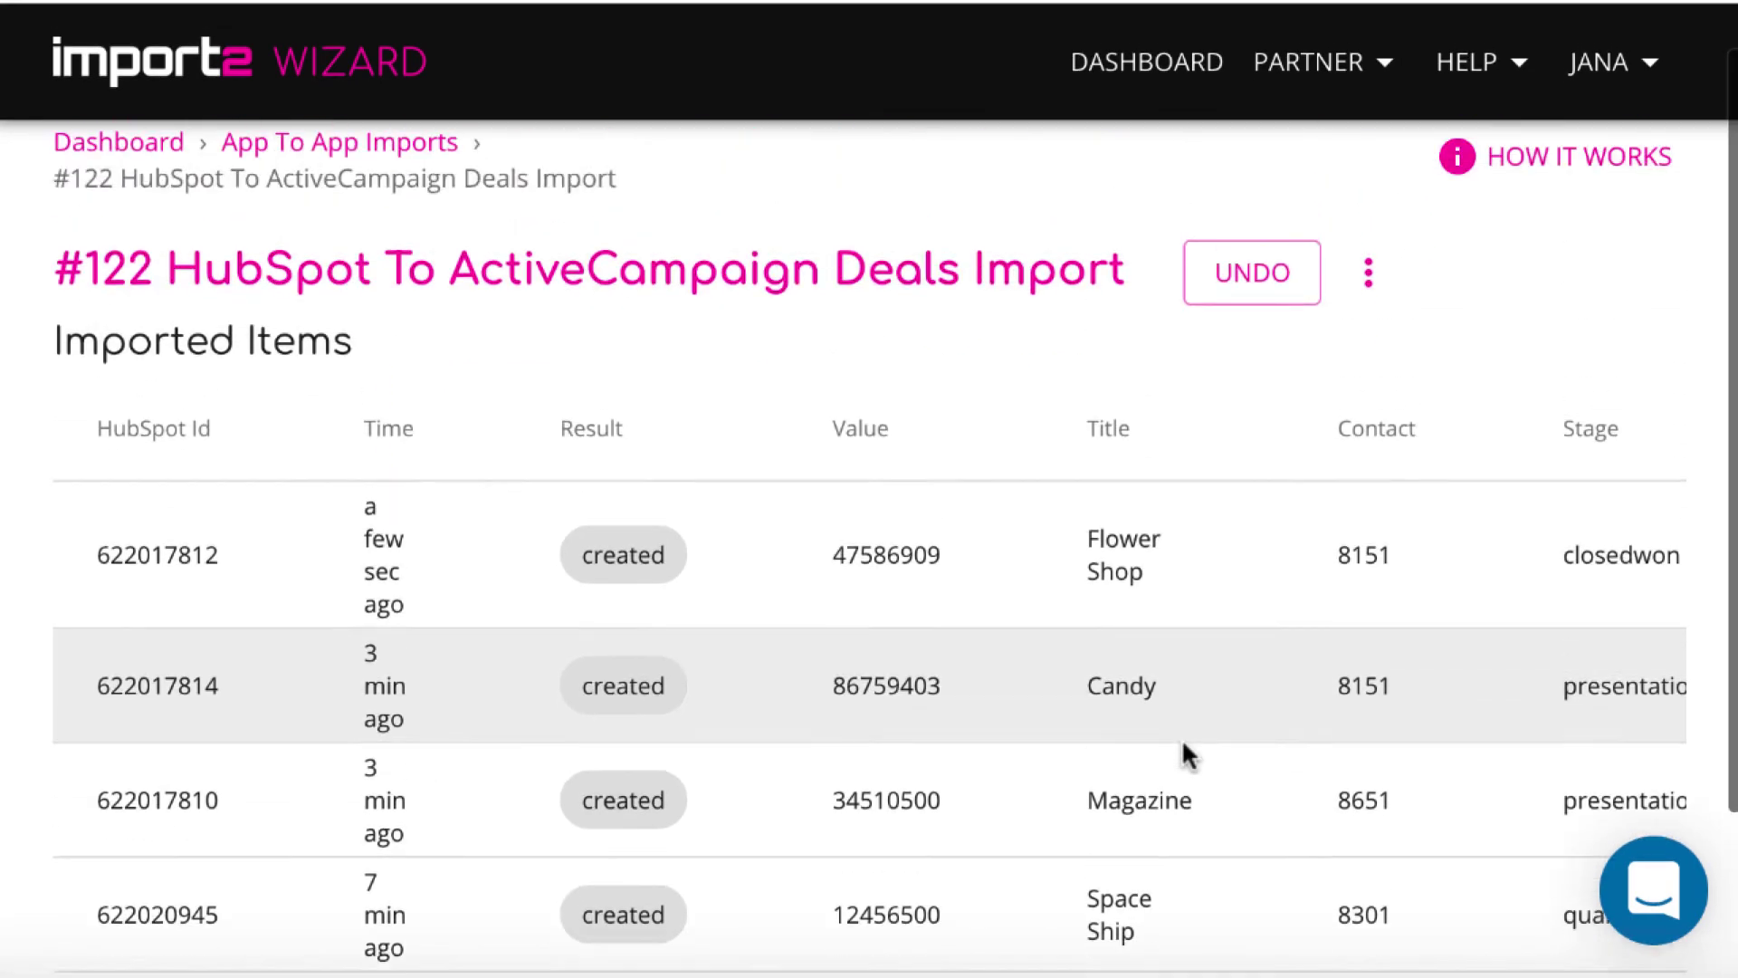
pyautogui.hscroll(5, 1560, 597)
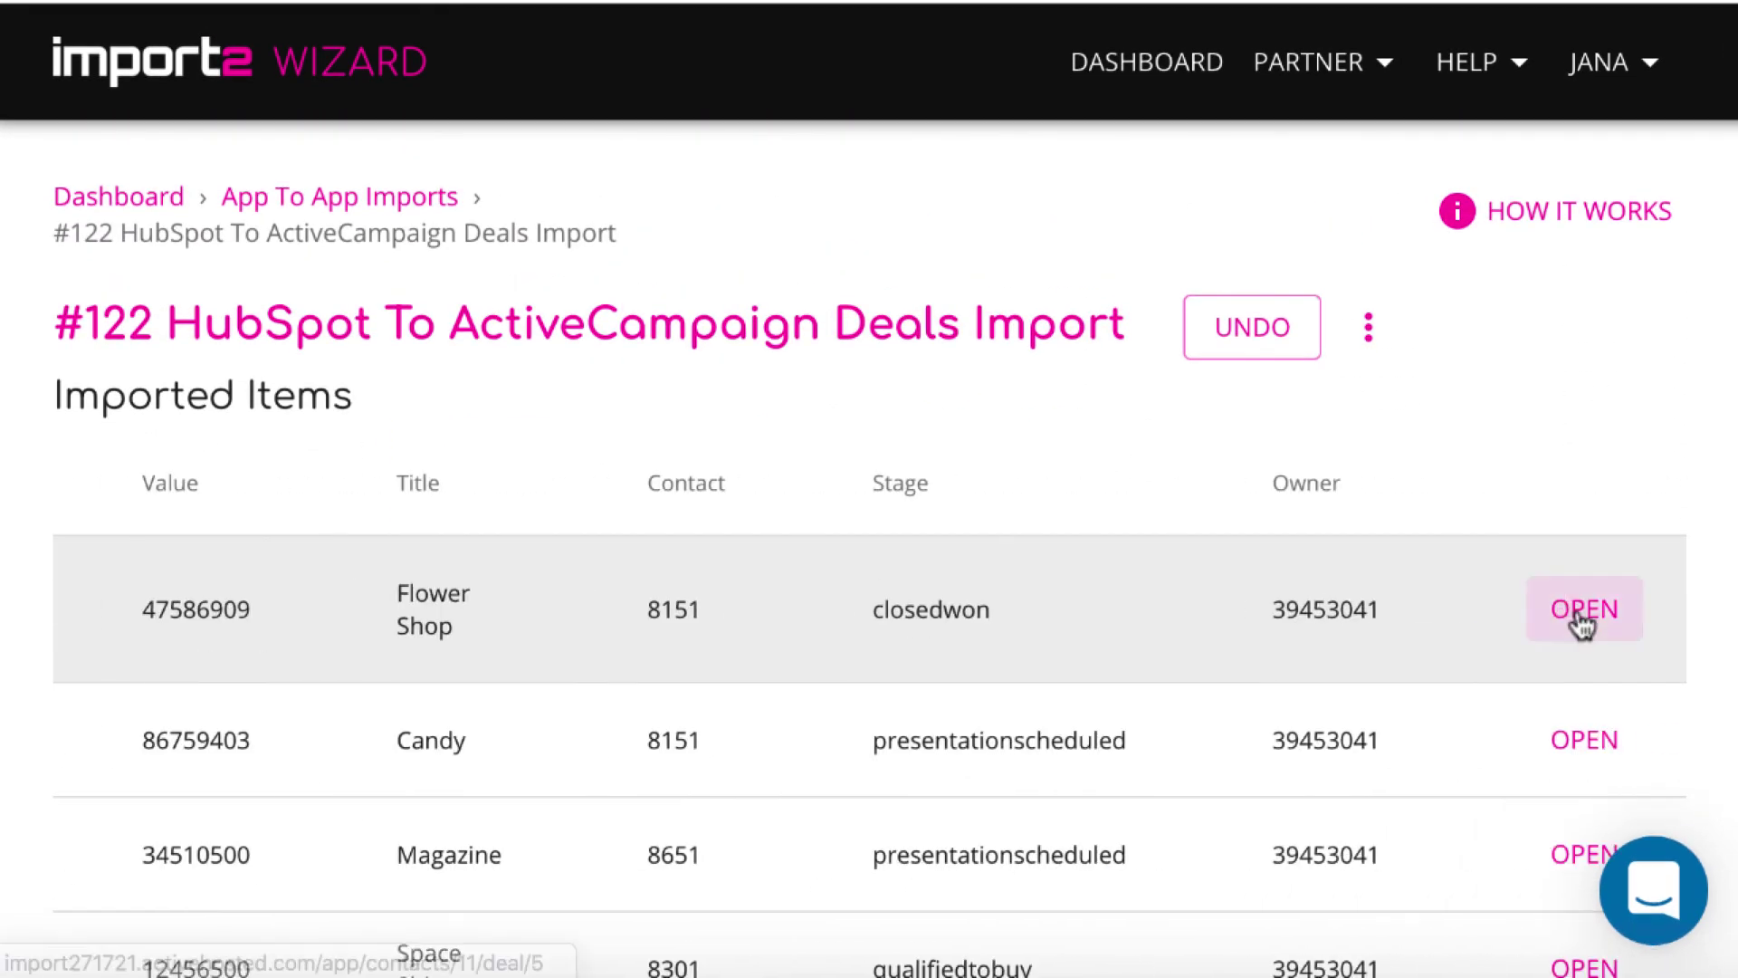
pyautogui.click(1585, 611)
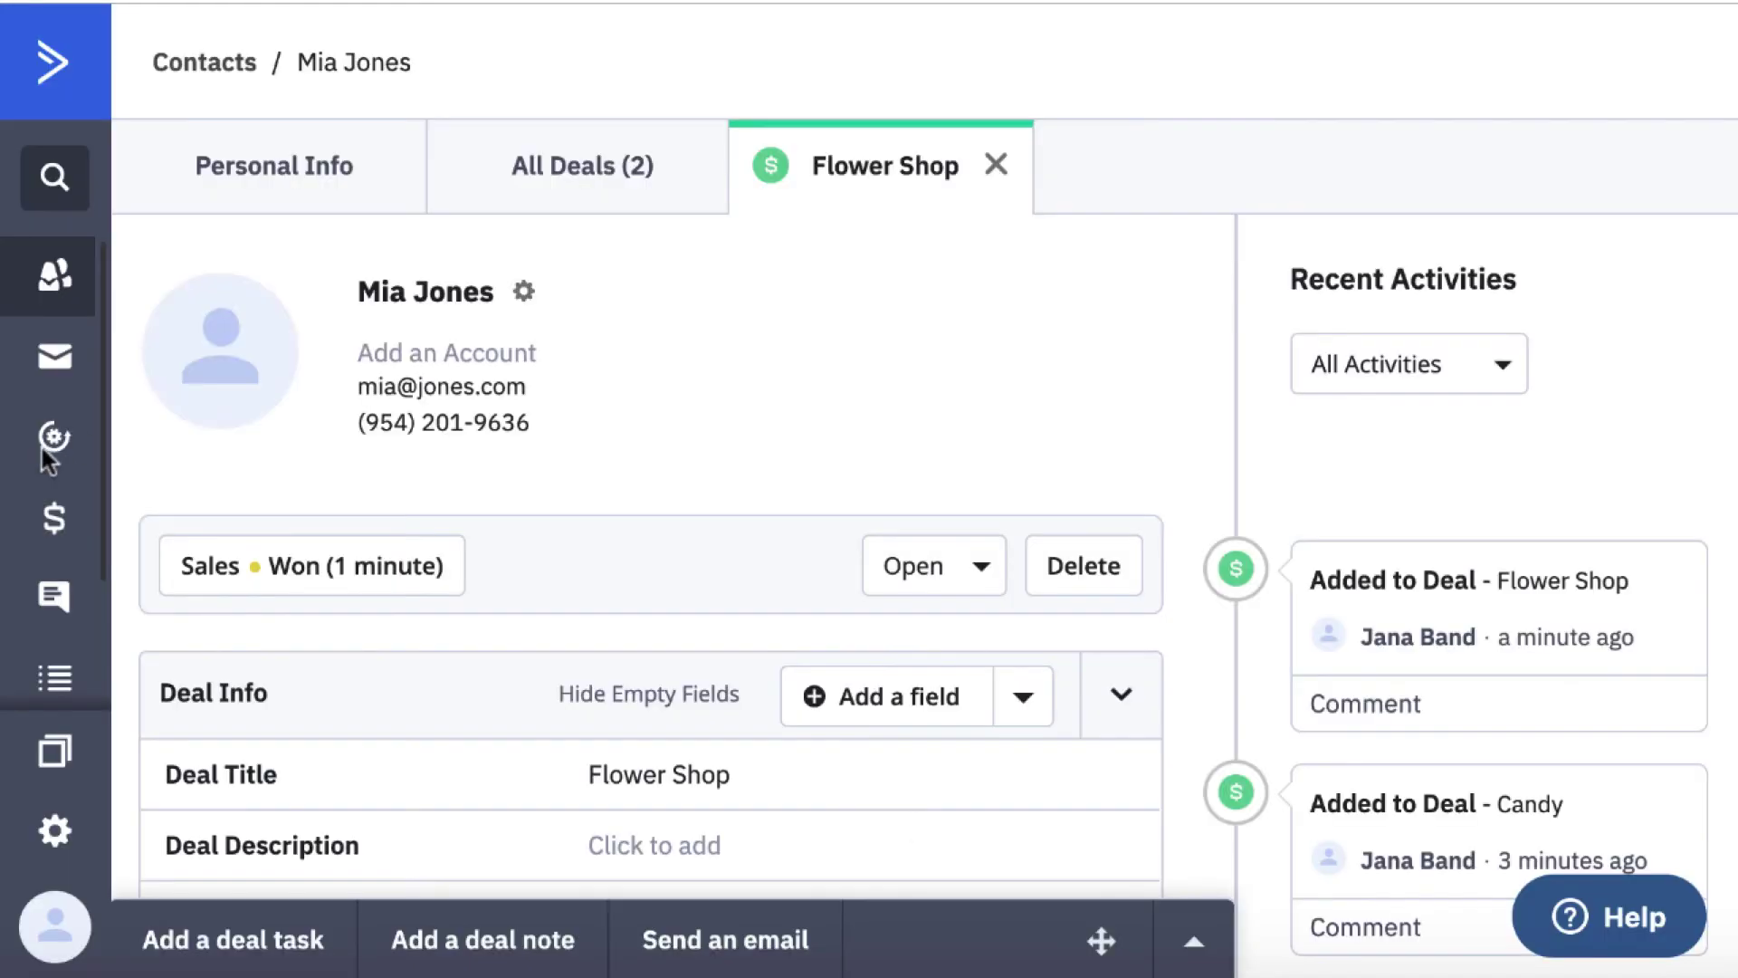
# - Show the Sales deals board: Space Ship in Lead In, Candy and Magazine in Negotiations, Flower Shop in Won
pyautogui.click(52, 547)
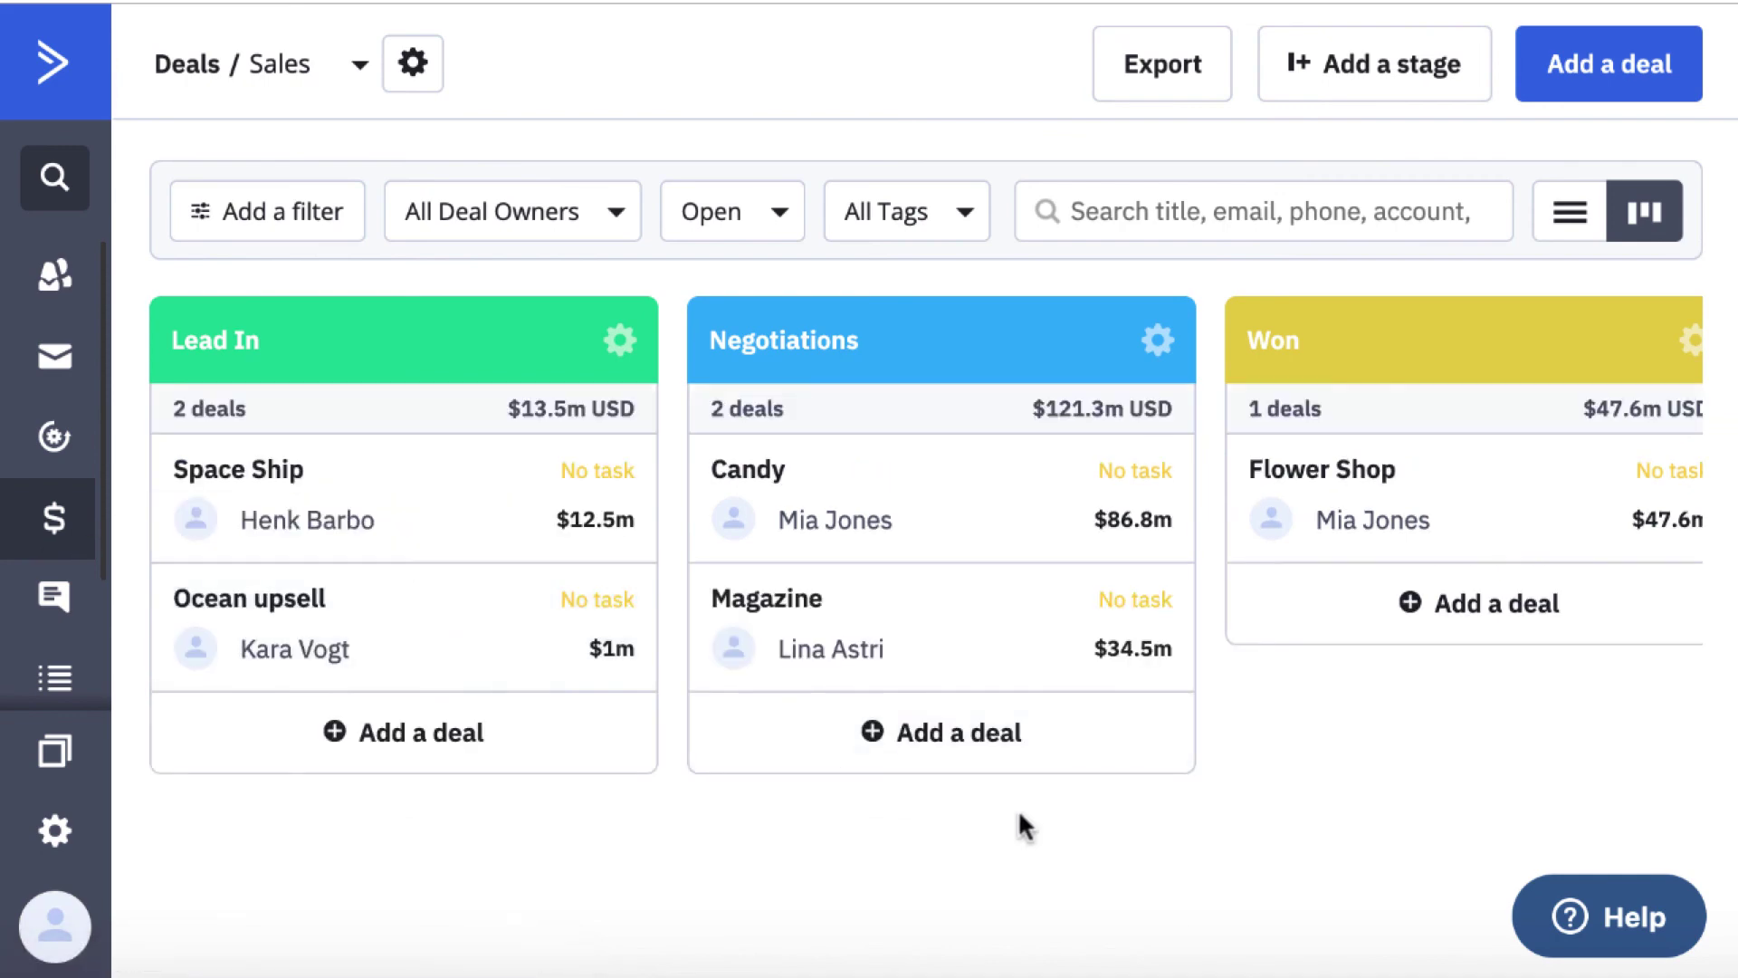
pyautogui.hscroll(1, 1066, 816)
pyautogui.hscroll(-1, 1066, 817)
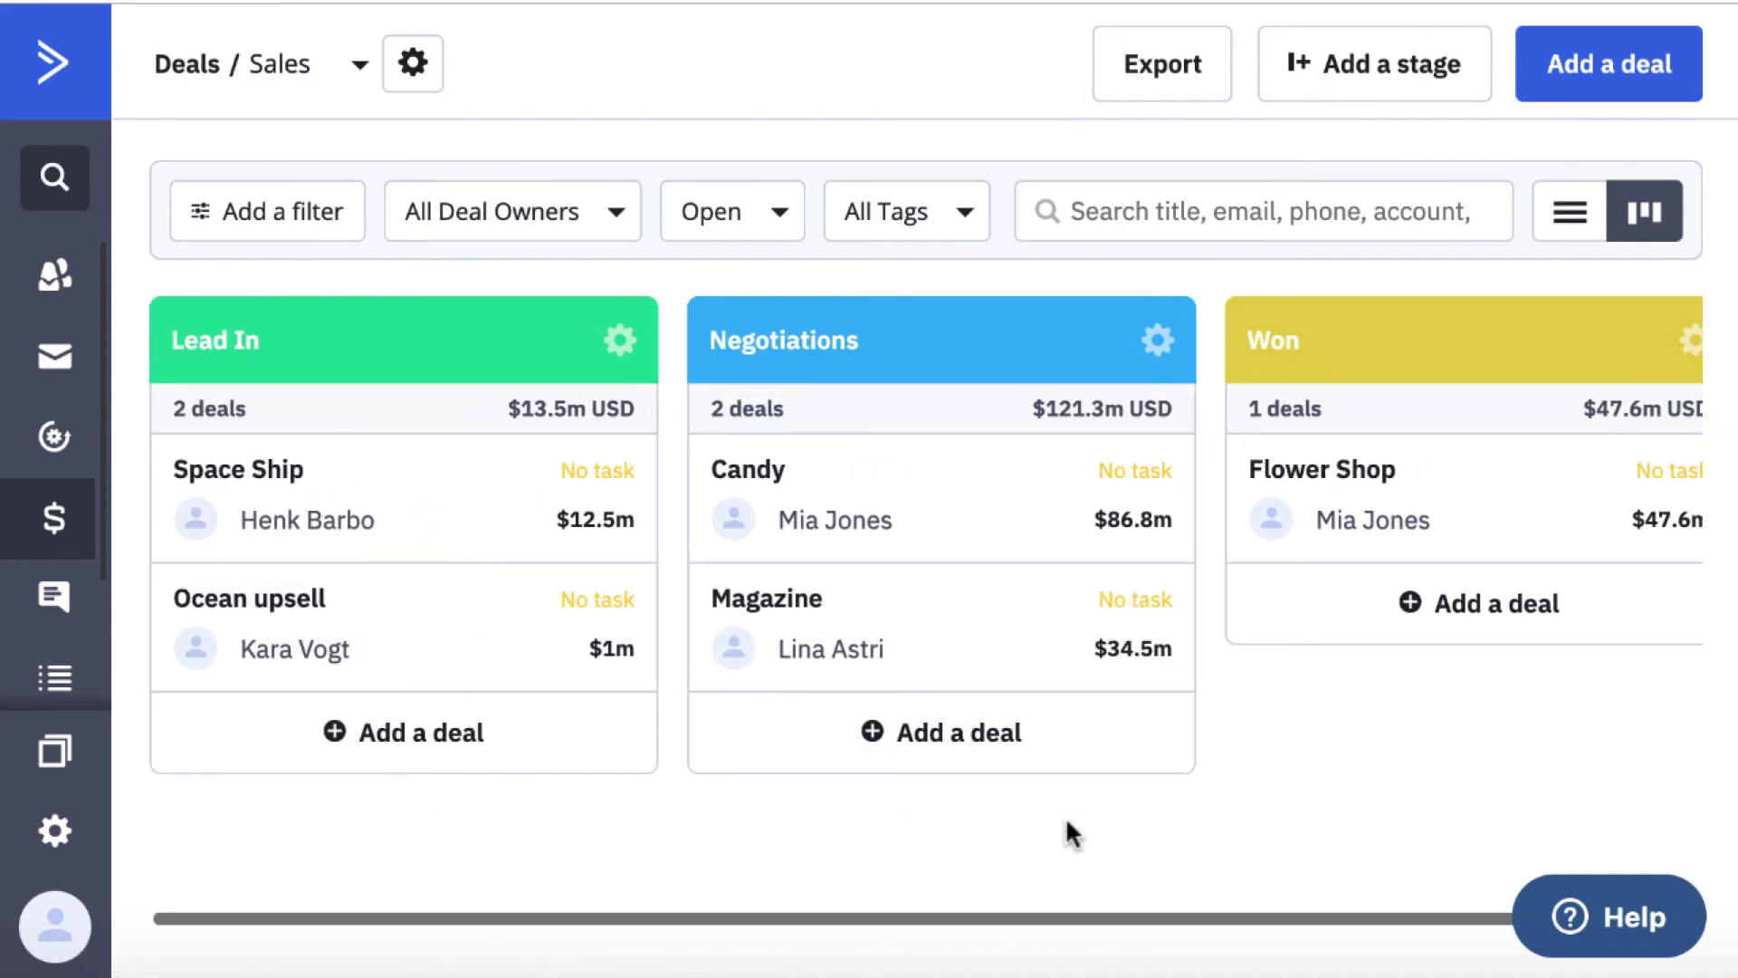